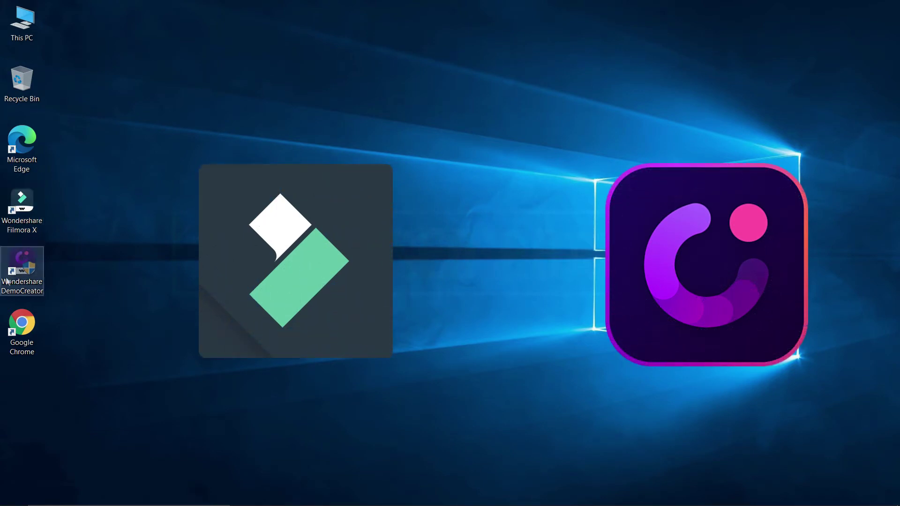
Launch Wondershare Filmora and create a new project with the 16:9 (Widescreen) aspect ratio
{"action": "double_click", "coordinate": [22, 218]}
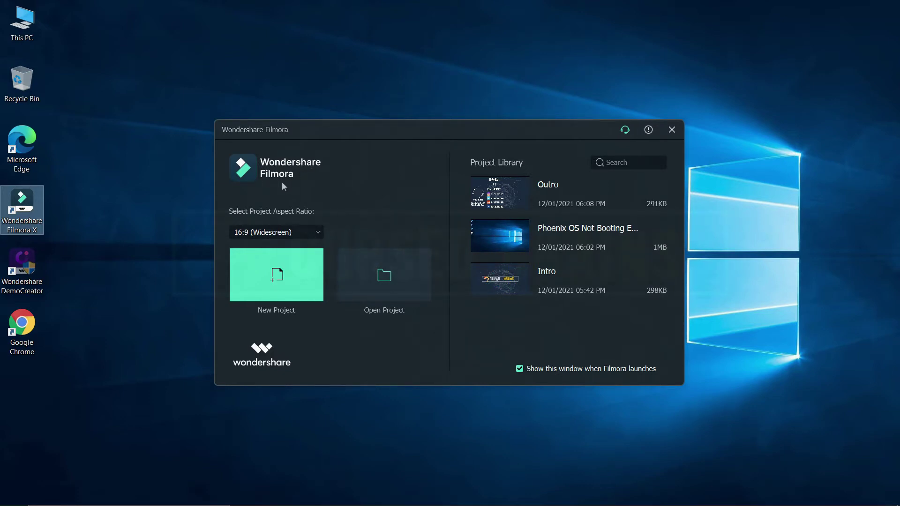
{"action": "left_click", "coordinate": [262, 233]}
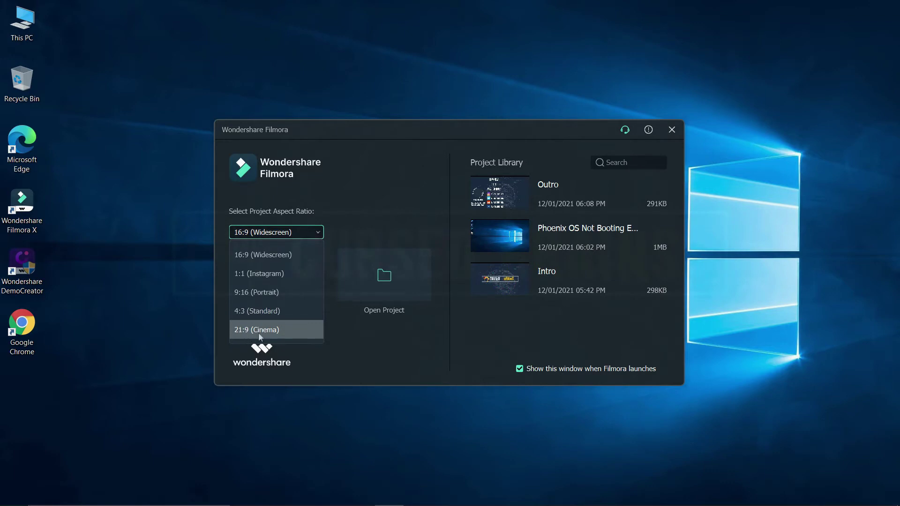
{"action": "left_click", "coordinate": [252, 257]}
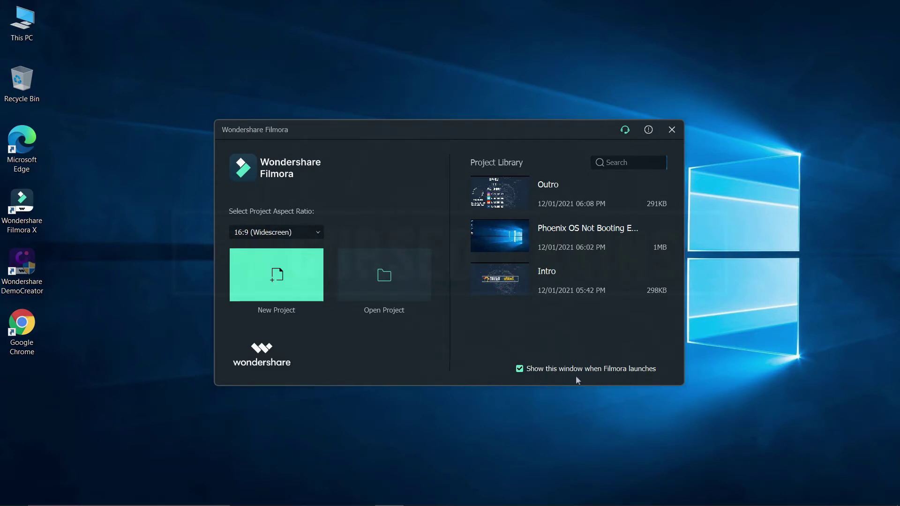
{"action": "left_click", "coordinate": [519, 369]}
{"action": "left_click", "coordinate": [519, 369]}
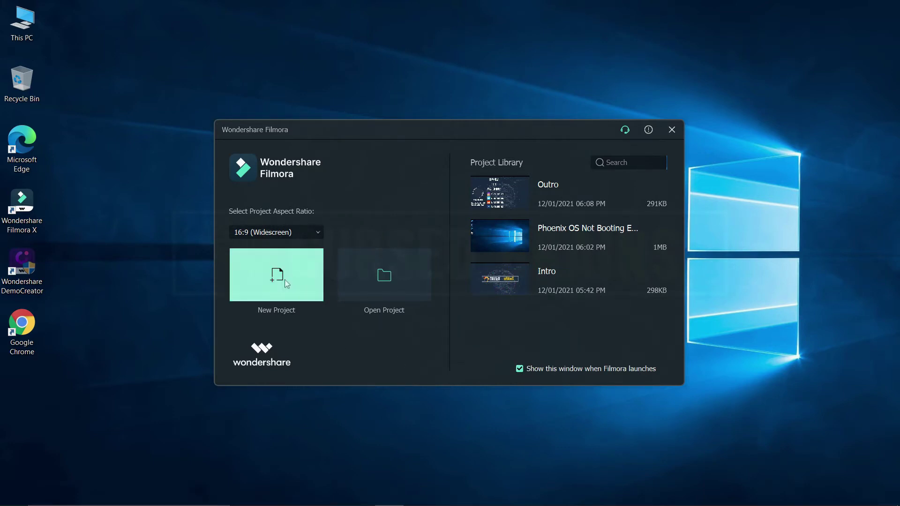
{"action": "left_click", "coordinate": [285, 279]}
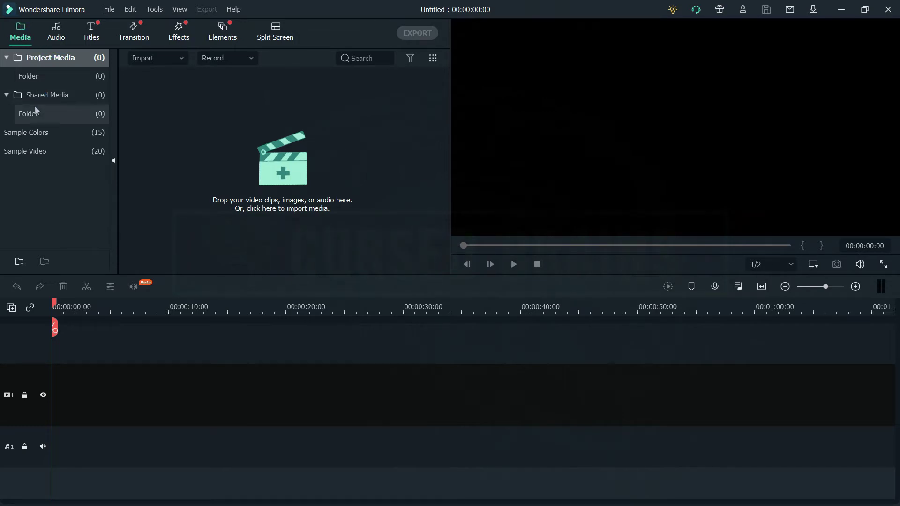
Add a new folder named Cursed Brains under Project Media
{"action": "left_click", "coordinate": [20, 261]}
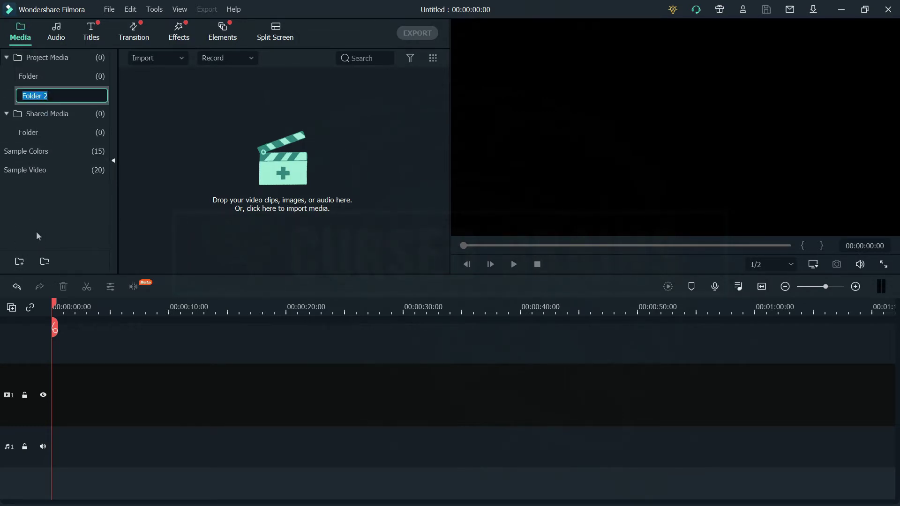
{"action": "type", "text": "Cursed Brains"}
{"action": "key", "text": "Return"}
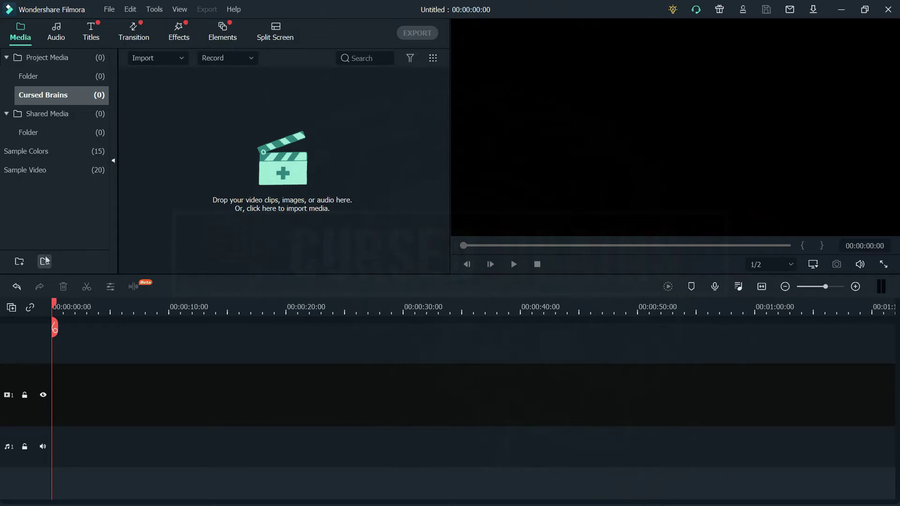
{"action": "left_click", "coordinate": [149, 59]}
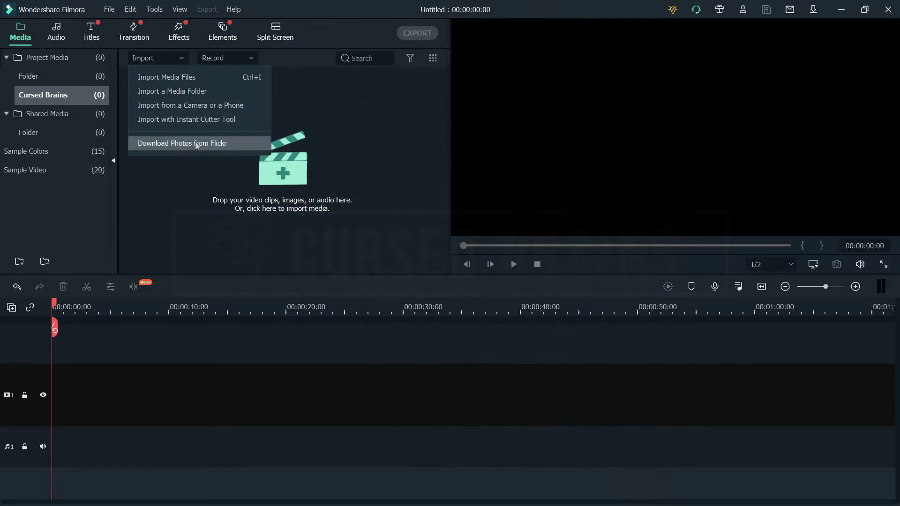
{"action": "left_click", "coordinate": [244, 57]}
{"action": "left_click", "coordinate": [244, 59]}
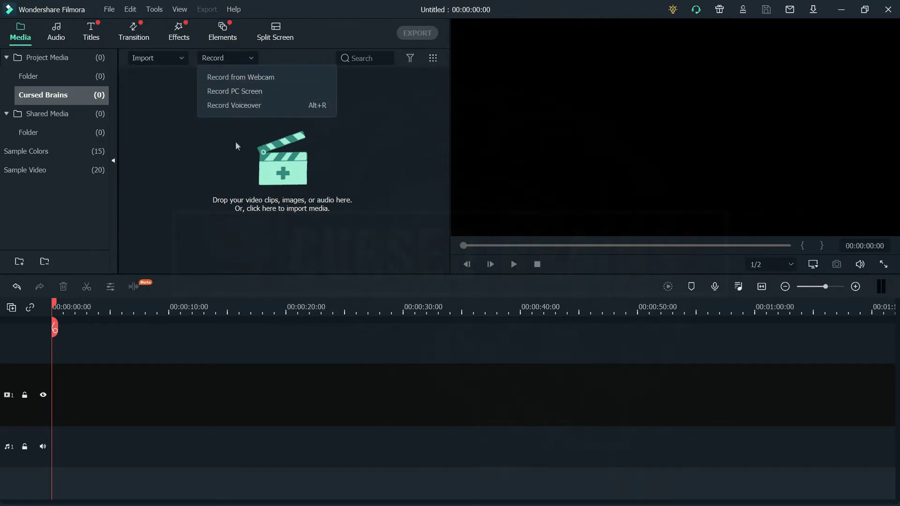
{"action": "left_click", "coordinate": [217, 59]}
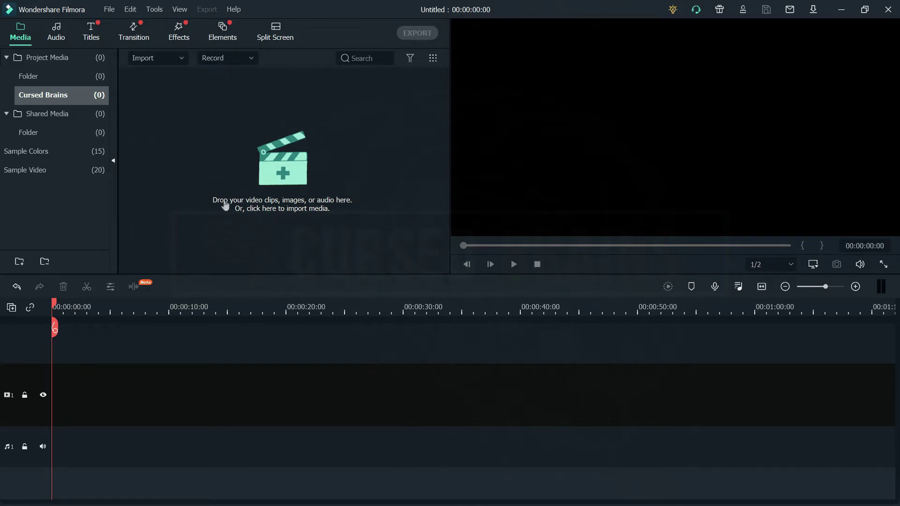
Import Audio.mp3 and Video.mp4 from the Documents folder into the Cursed Brains media folder
{"action": "left_click", "coordinate": [283, 184]}
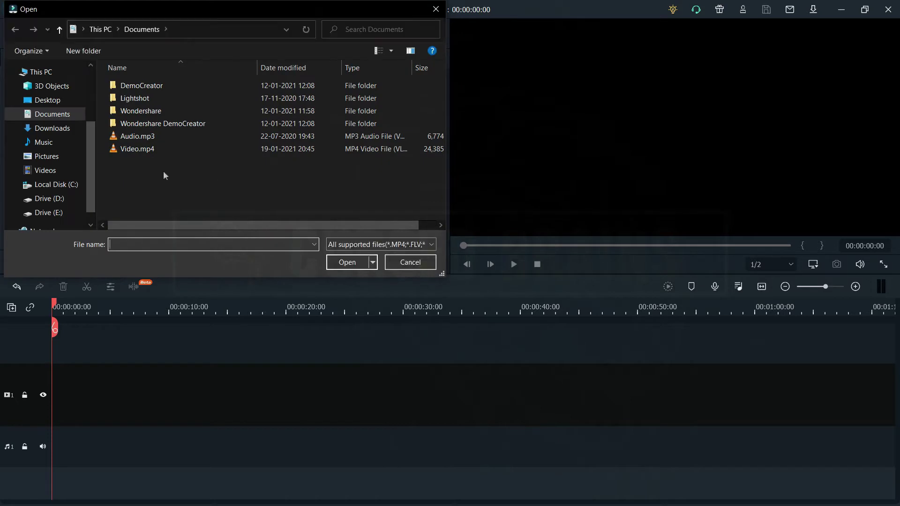
{"action": "left_click", "coordinate": [164, 135]}
{"action": "left_click", "coordinate": [159, 148], "text": "ctrl"}
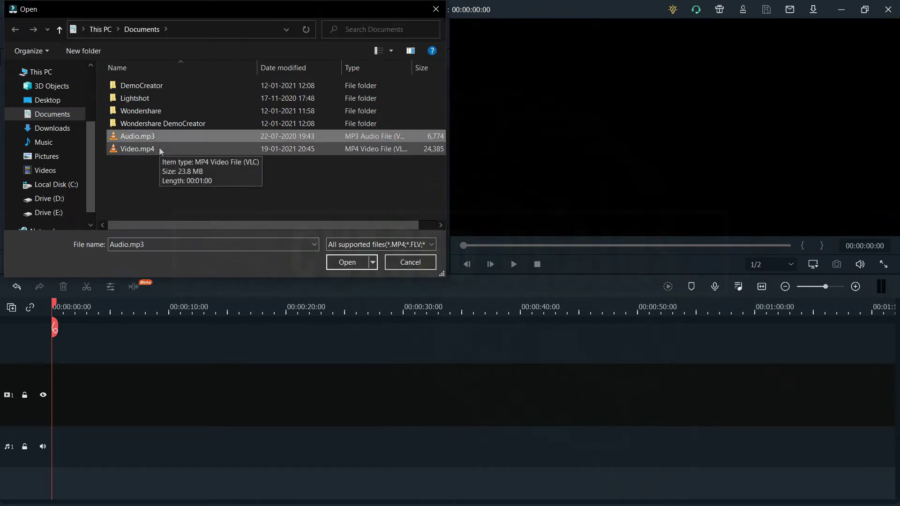
{"action": "left_click", "coordinate": [336, 264]}
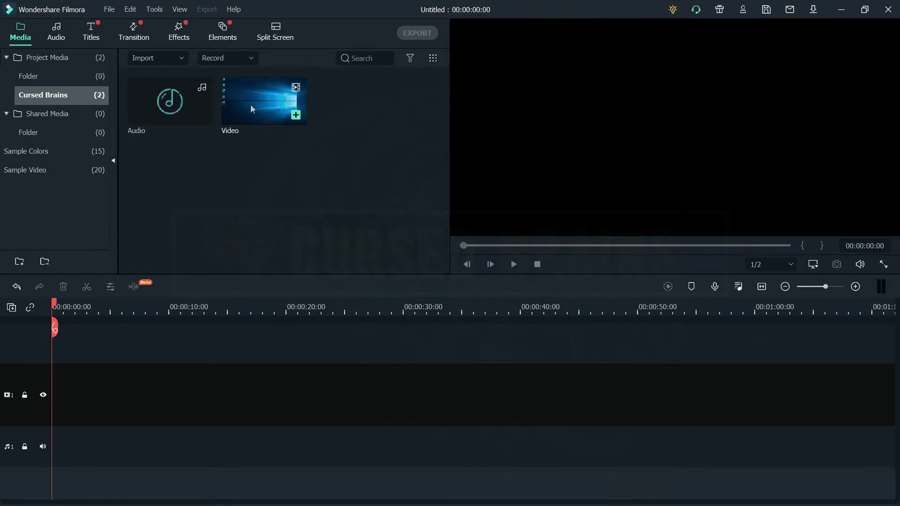
Place the Video clip on video track 1 and the Audio clip on audio track 1, both starting at 00:00:00:00
{"action": "left_click_drag", "start_coordinate": [244, 96], "coordinate": [52, 401]}
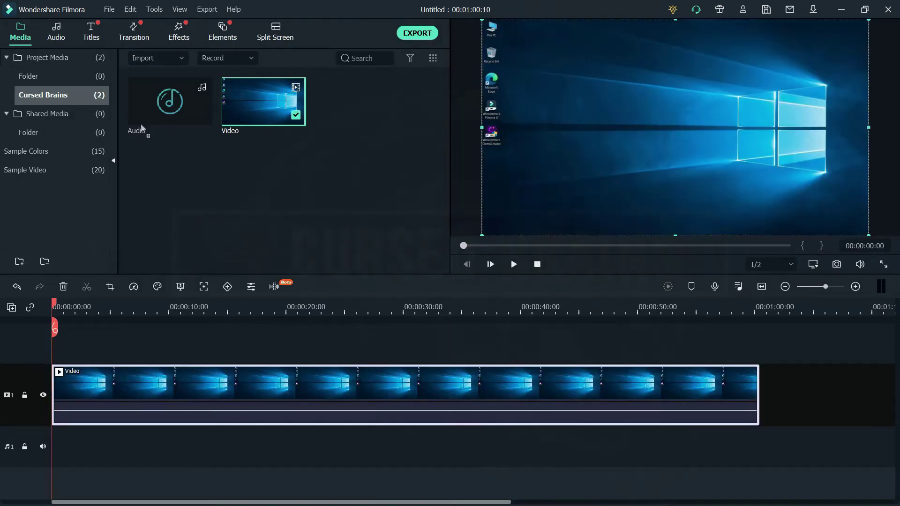
{"action": "left_click_drag", "start_coordinate": [147, 105], "coordinate": [53, 435]}
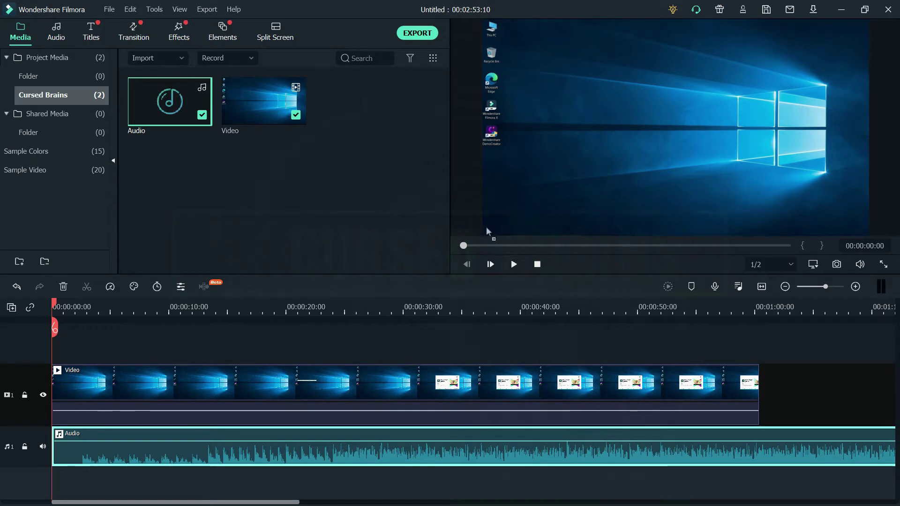
{"action": "left_click", "coordinate": [78, 332]}
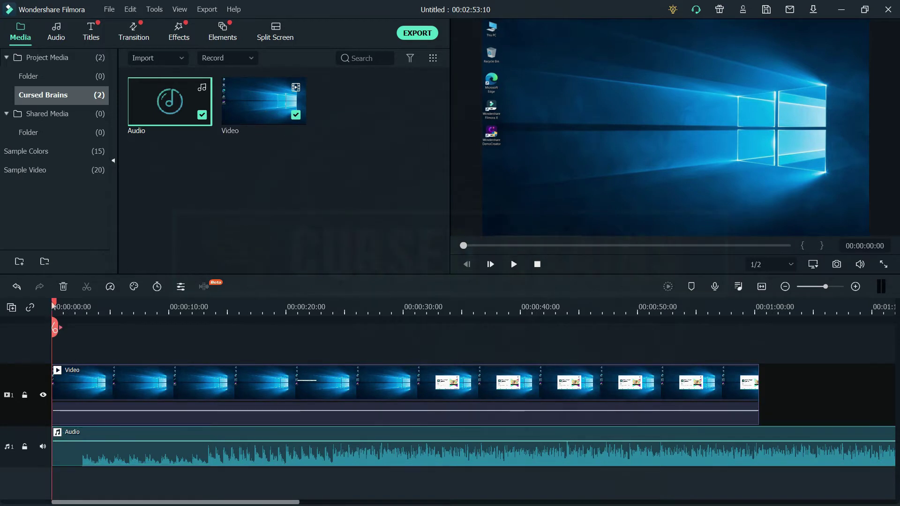
Split the audio at the end of the video clip, at 00:01:00:10, and delete the excess audio after it
{"action": "left_click_drag", "start_coordinate": [54, 306], "coordinate": [459, 306]}
{"action": "left_click_drag", "start_coordinate": [520, 315], "coordinate": [761, 307]}
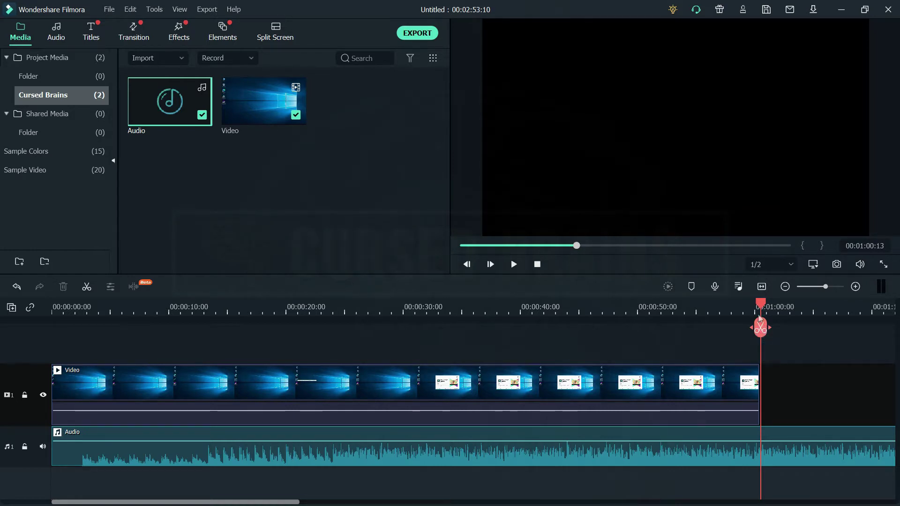
{"action": "left_click", "coordinate": [855, 287]}
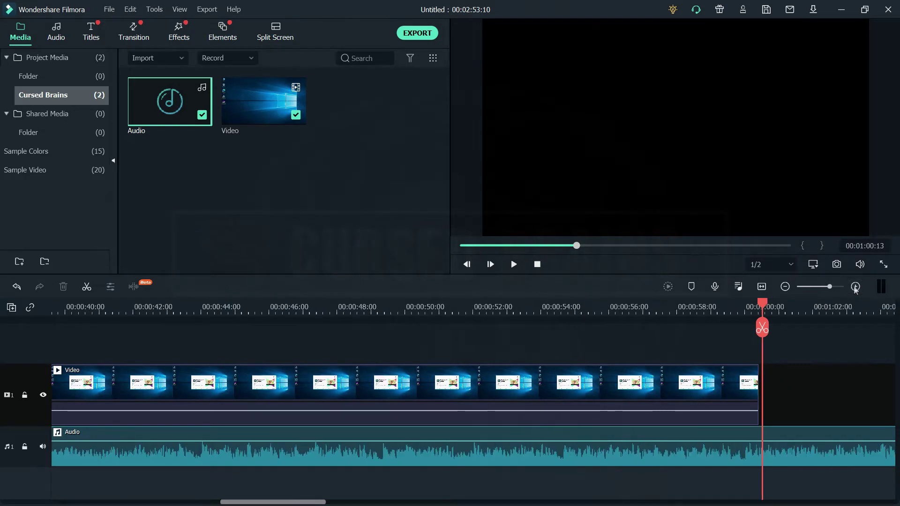
{"action": "left_click", "coordinate": [855, 287]}
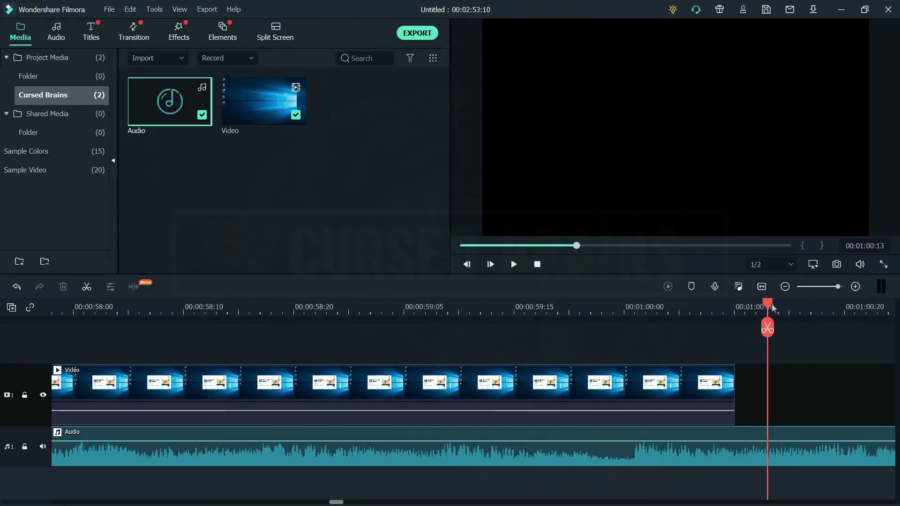
{"action": "left_click_drag", "start_coordinate": [766, 307], "coordinate": [743, 307]}
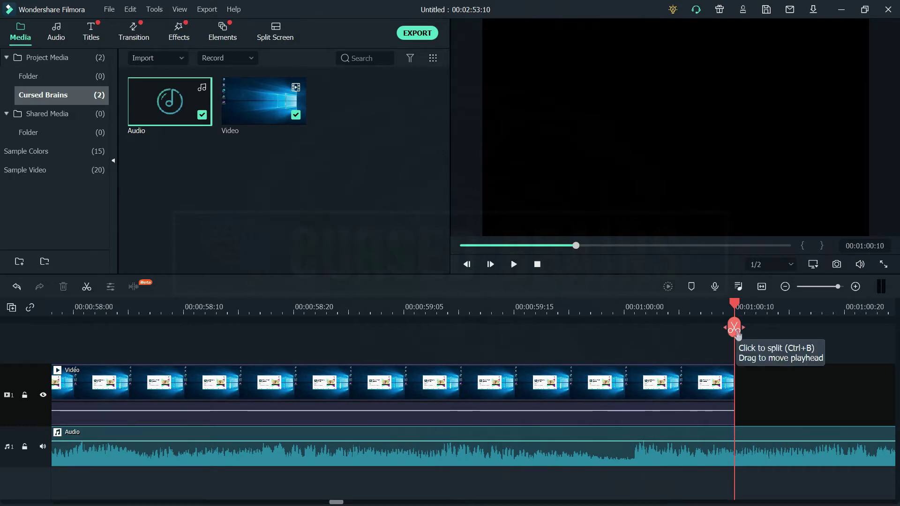
{"action": "left_click", "coordinate": [734, 329]}
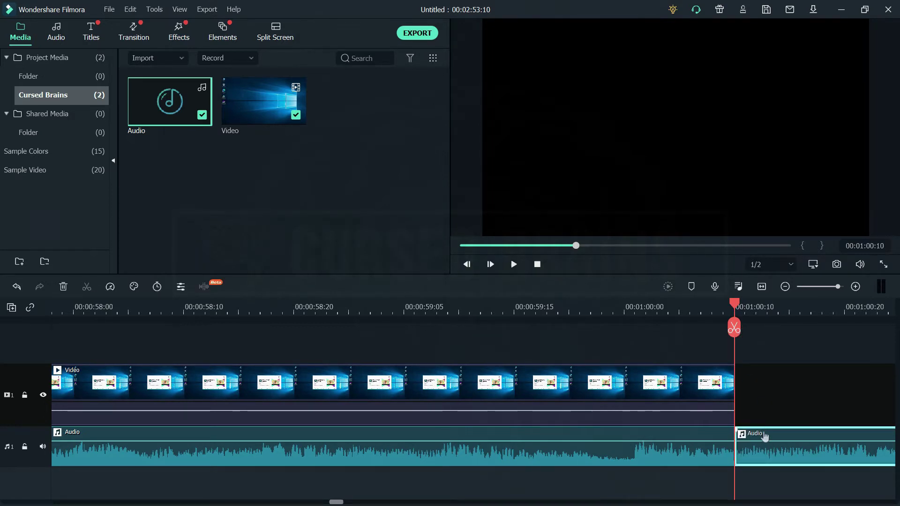
{"action": "key", "text": "Delete"}
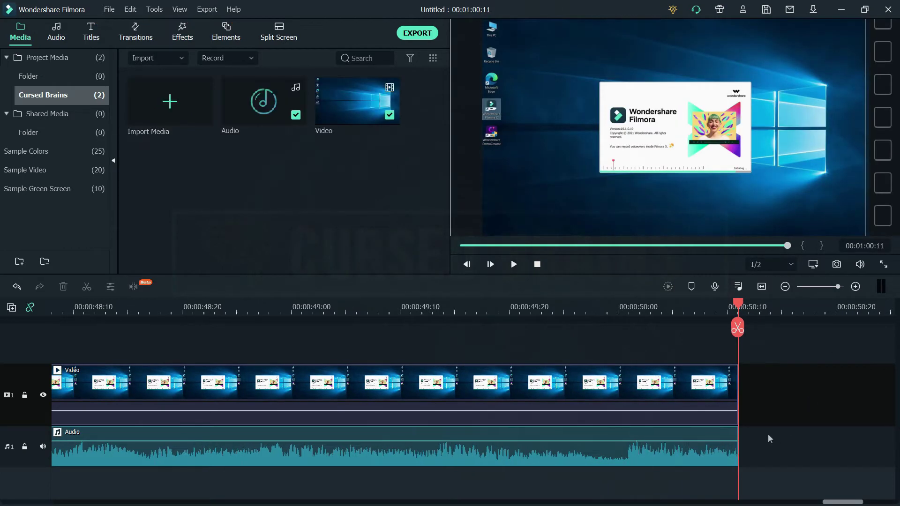
Examine the video and audio clips on the timeline at different zoom levels, from the whole sequence to their shared end
{"action": "left_click", "coordinate": [785, 287]}
{"action": "key", "text": "ctrl+equal"}
{"action": "key", "text": "ctrl+equal"}
{"action": "key", "text": "ctrl+equal"}
{"action": "key", "text": "ctrl+equal"}
{"action": "key", "text": "ctrl+equal"}
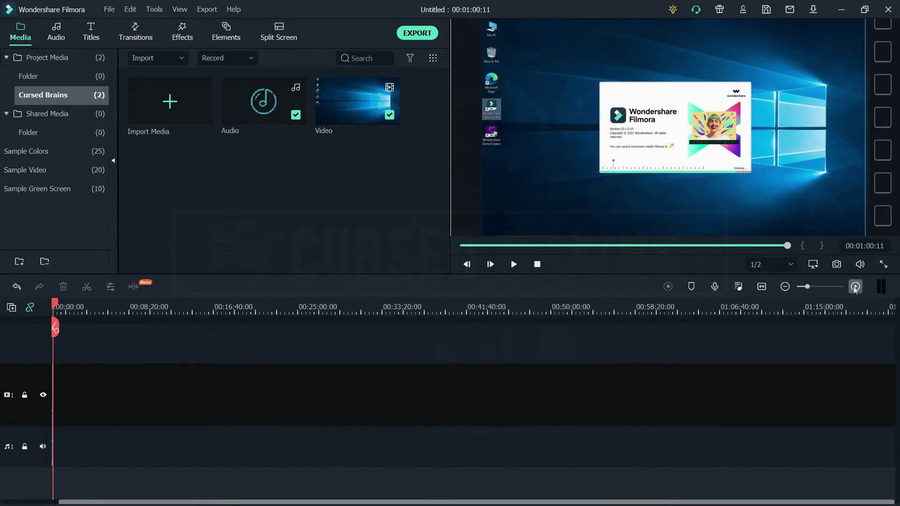
{"action": "key", "text": "ctrl+minus"}
{"action": "key", "text": "ctrl+minus"}
{"action": "key", "text": "ctrl+minus"}
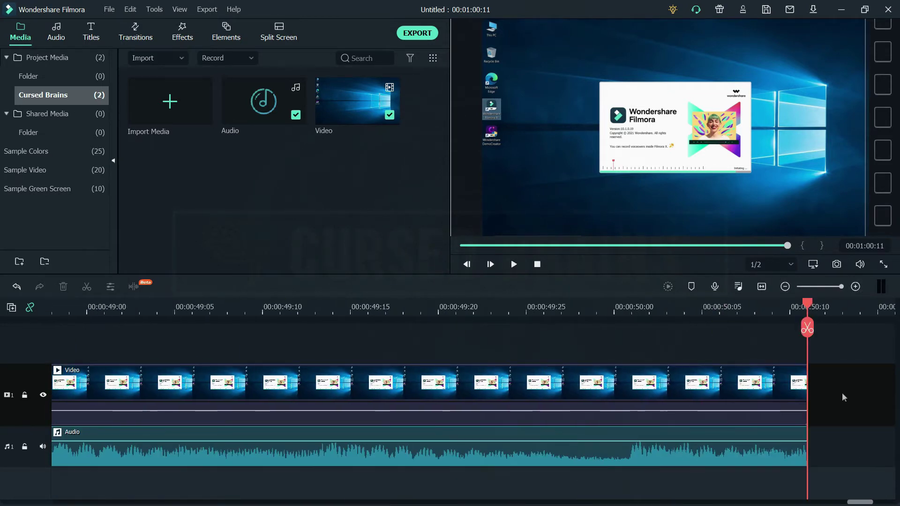
{"action": "key", "text": "ctrl+minus"}
{"action": "key", "text": "ctrl+equal"}
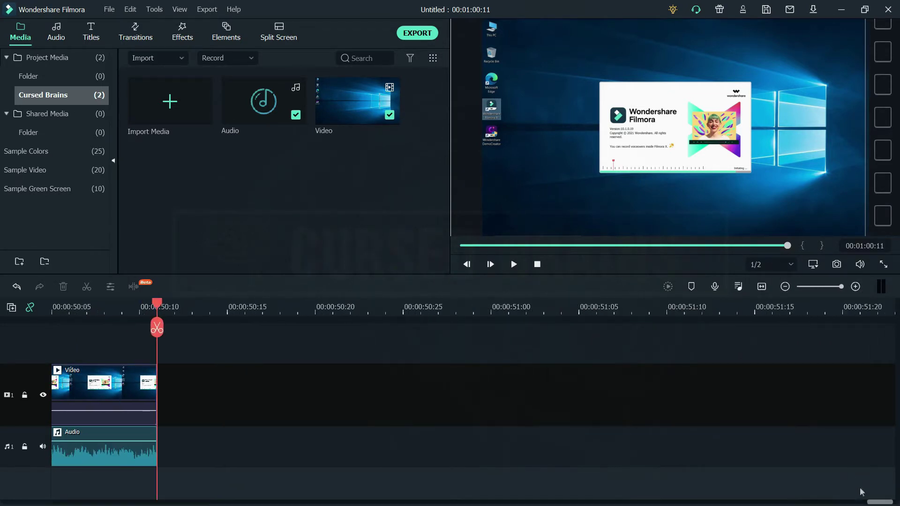
{"action": "key", "text": "ctrl+equal"}
{"action": "key", "text": "ctrl+equal"}
{"action": "key", "text": "ctrl+equal"}
{"action": "key", "text": "ctrl+minus"}
{"action": "key", "text": "ctrl+minus"}
{"action": "key", "text": "ctrl+minus"}
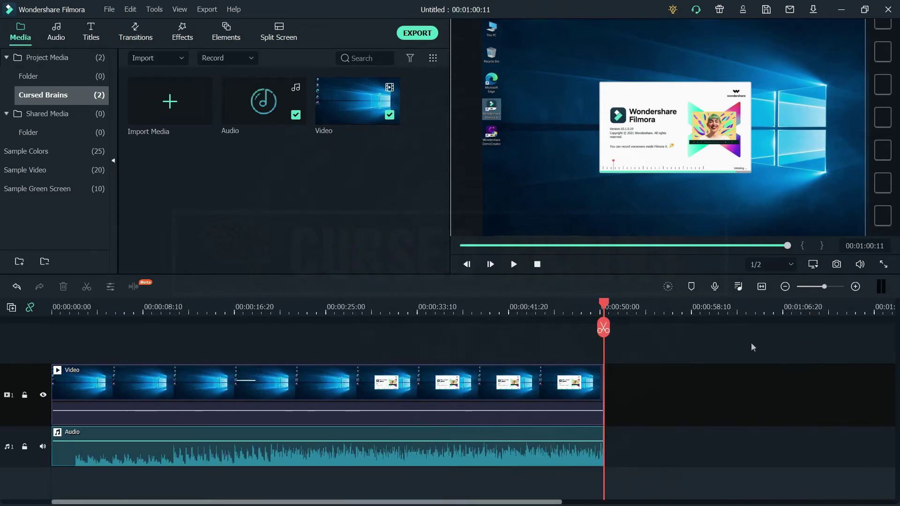
Split the audio clip at 00:00:02:16 and delete the silent section before the cut
{"action": "left_click", "coordinate": [71, 308]}
{"action": "left_click_drag", "start_coordinate": [195, 307], "coordinate": [228, 307]}
{"action": "left_click", "coordinate": [207, 454]}
{"action": "key", "text": "ctrl+b"}
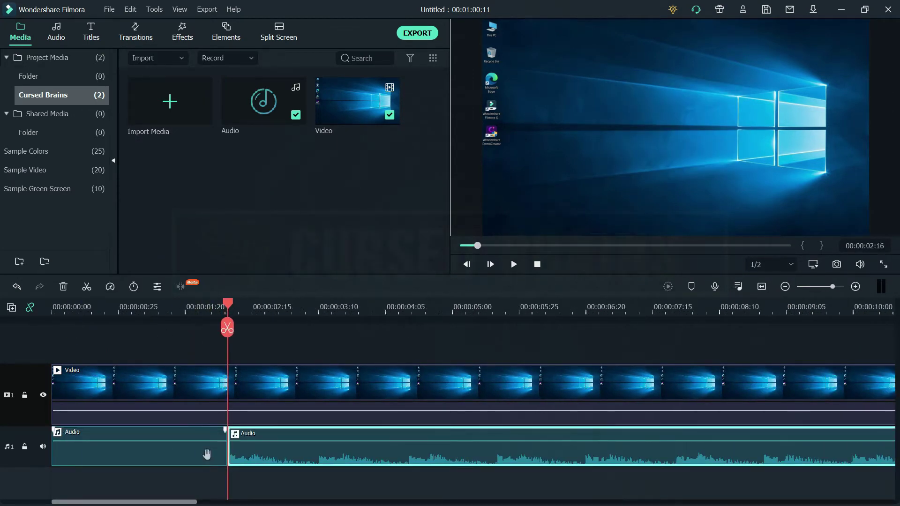
{"action": "left_click", "coordinate": [207, 454]}
{"action": "key", "text": "Delete"}
Move the remaining audio to the start of the timeline and extend its end to match the end of the video
{"action": "scroll", "coordinate": [204, 453], "scroll_direction": "down", "scroll_amount": 3}
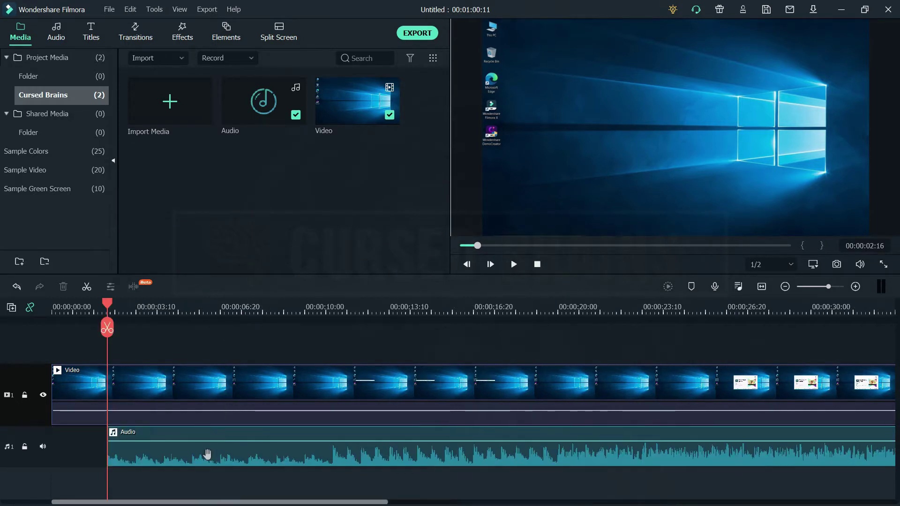
{"action": "left_click_drag", "start_coordinate": [205, 454], "coordinate": [164, 459]}
{"action": "left_click_drag", "start_coordinate": [592, 447], "coordinate": [631, 459]}
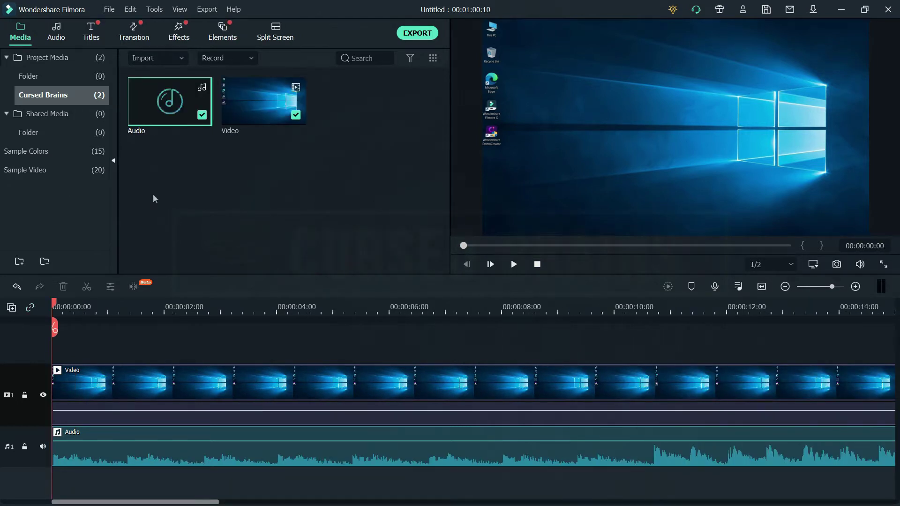
Save the project to the Desktop as VE Project 1.wfp
{"action": "left_click", "coordinate": [109, 9]}
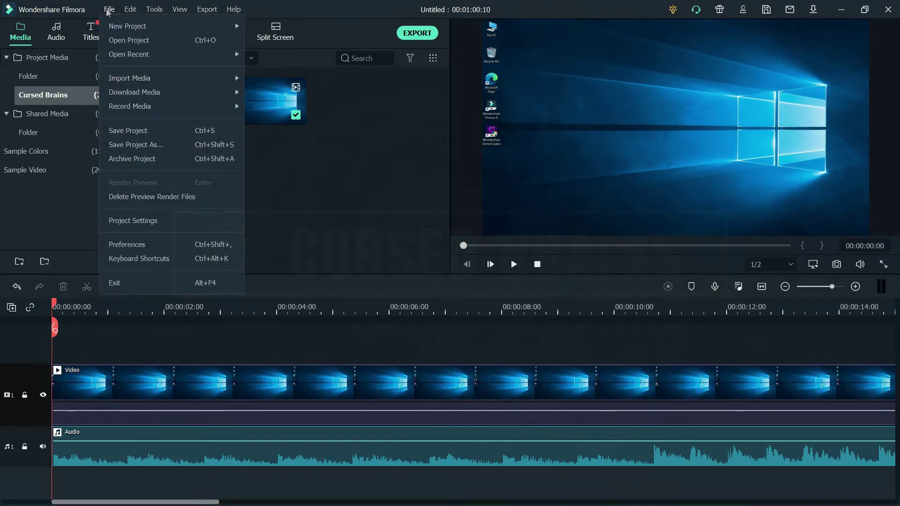
{"action": "left_click", "coordinate": [136, 131]}
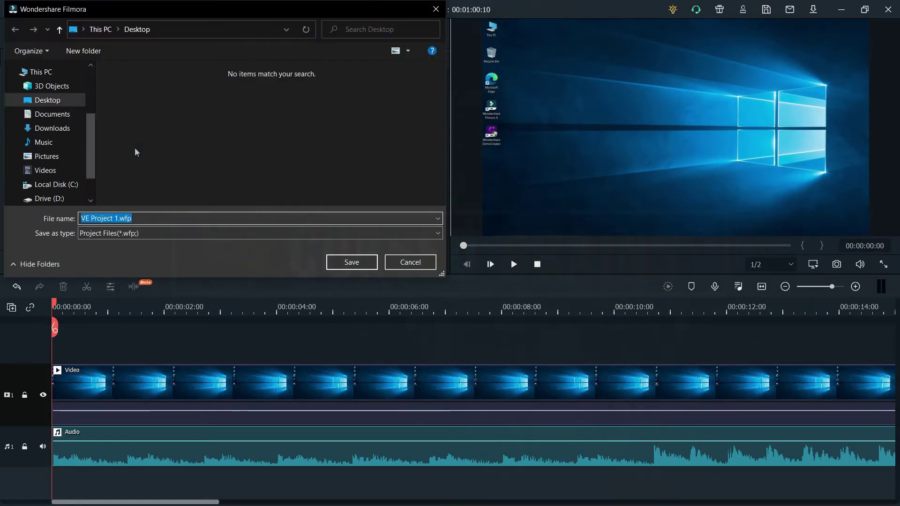
{"action": "left_click", "coordinate": [75, 100]}
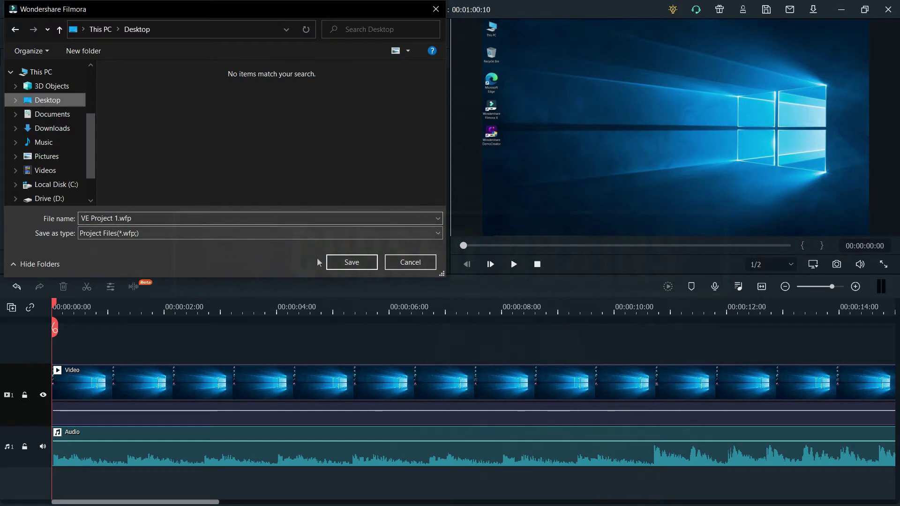
{"action": "left_click", "coordinate": [347, 262]}
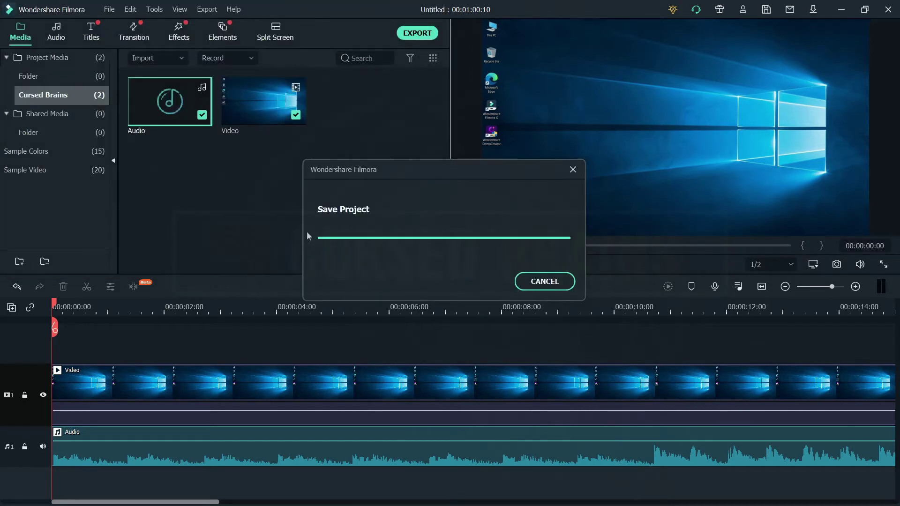
Set both the fade in and the fade out of the audio clip to 3.00 s
{"action": "double_click", "coordinate": [238, 452]}
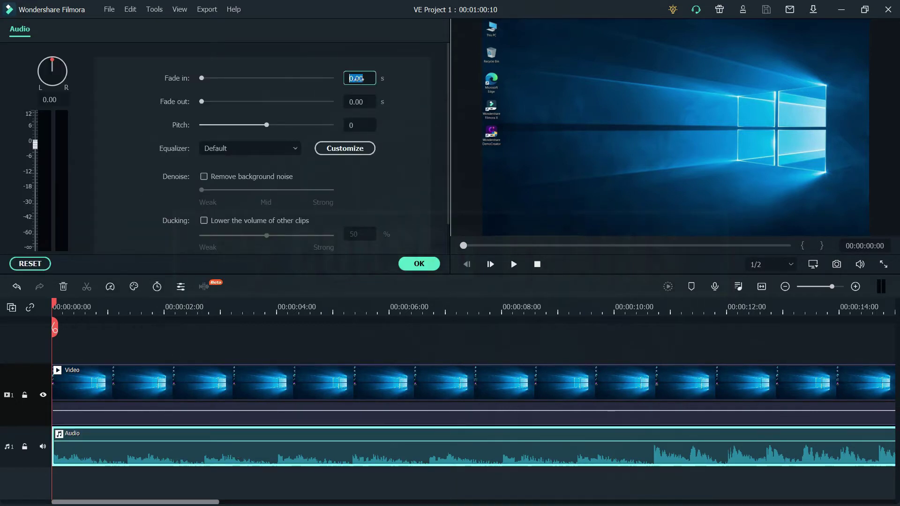
{"action": "left_click", "coordinate": [354, 81]}
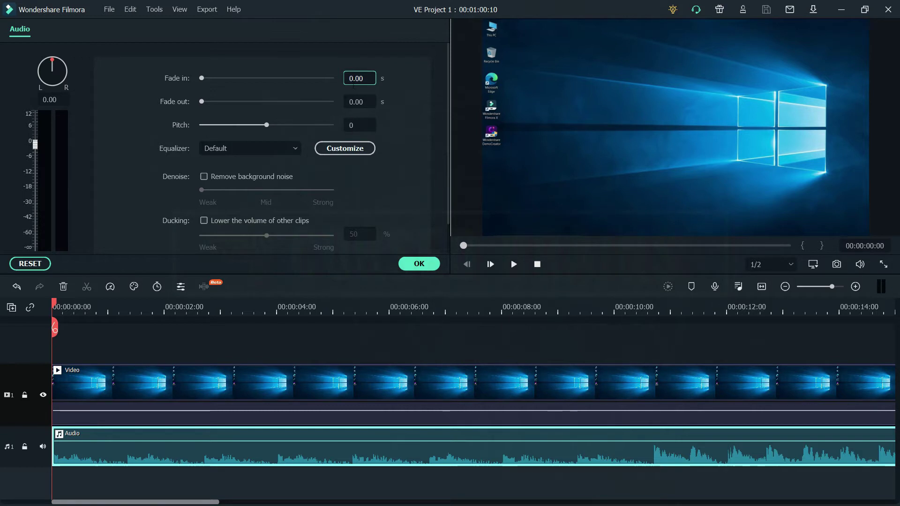
{"action": "type", "text": "3"}
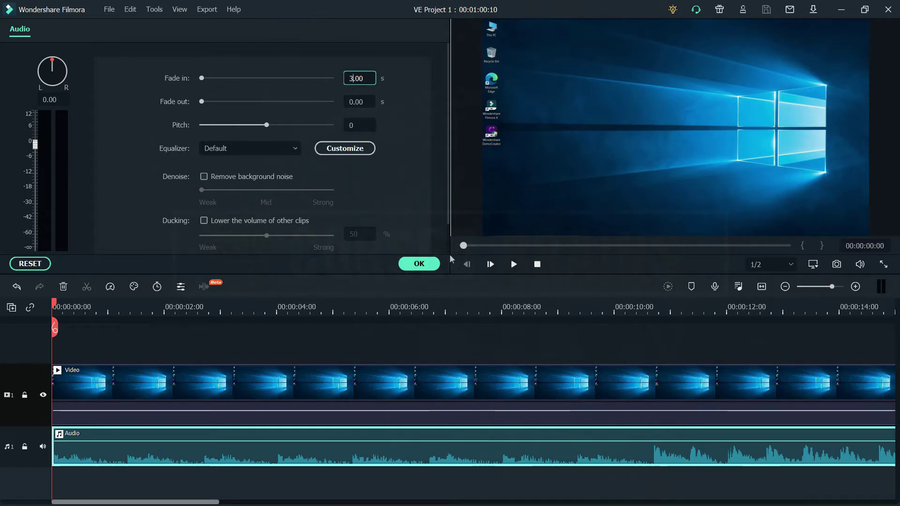
{"action": "left_click", "coordinate": [353, 102]}
{"action": "key", "text": "BackSpace"}
{"action": "type", "text": "3"}
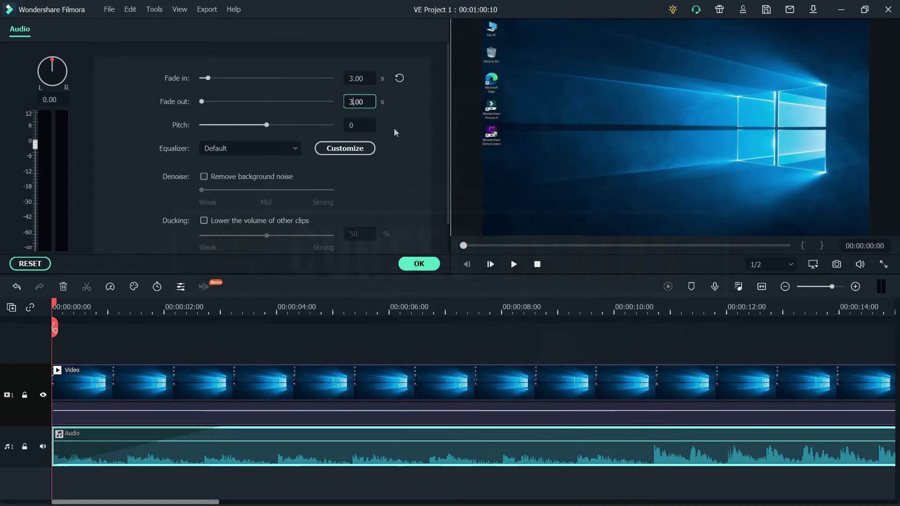
{"action": "key", "text": "Return"}
{"action": "left_click", "coordinate": [412, 264]}
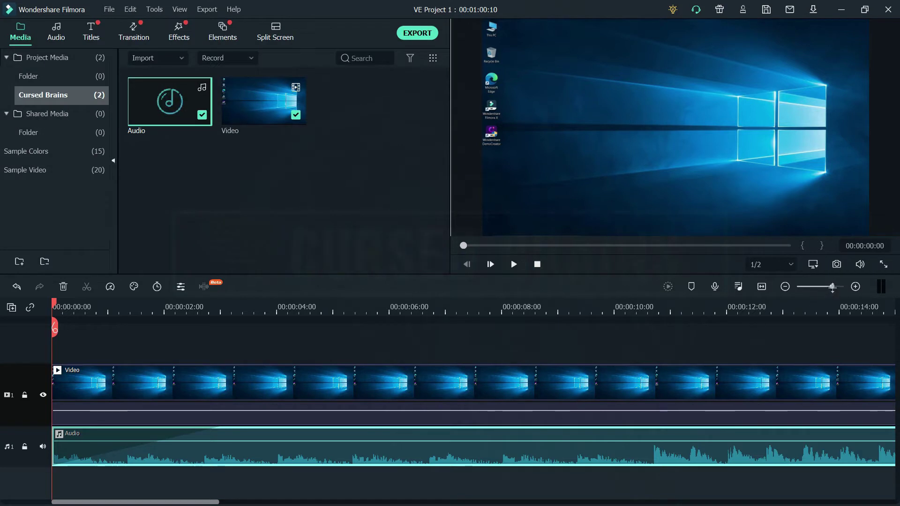
Extend the end of the audio clip to match the end of the video and save the project
{"action": "left_click_drag", "start_coordinate": [832, 287], "coordinate": [825, 289]}
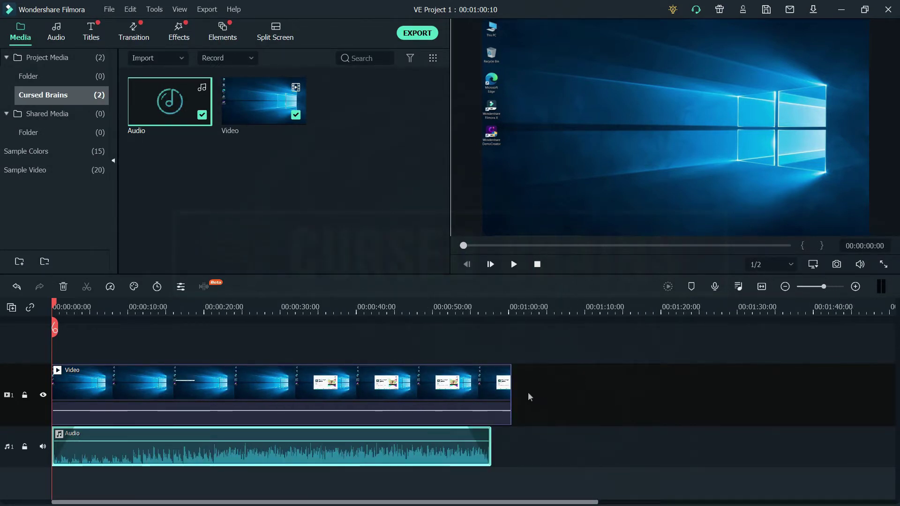
{"action": "left_click", "coordinate": [482, 311]}
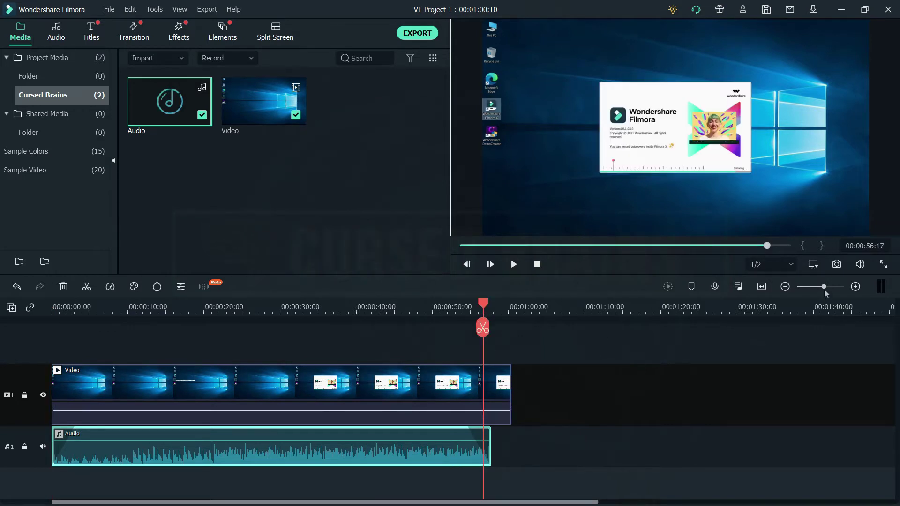
{"action": "left_click_drag", "start_coordinate": [823, 286], "coordinate": [835, 290]}
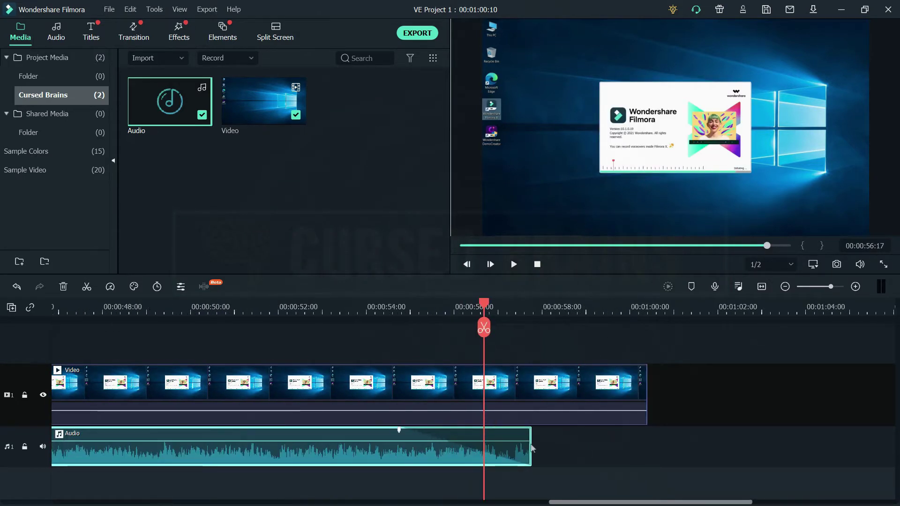
{"action": "left_click_drag", "start_coordinate": [532, 448], "coordinate": [646, 443]}
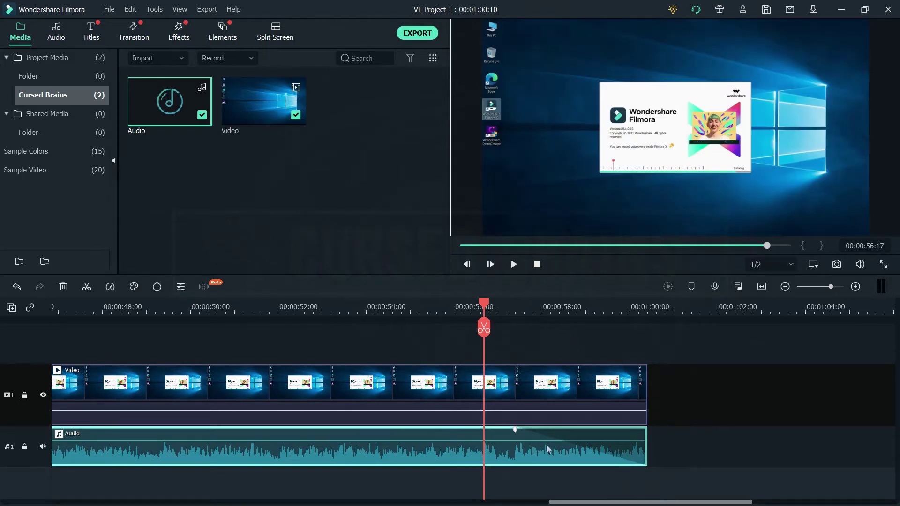
{"action": "double_click", "coordinate": [555, 464]}
{"action": "left_click", "coordinate": [421, 263]}
{"action": "left_click", "coordinate": [108, 9]}
{"action": "left_click", "coordinate": [134, 128]}
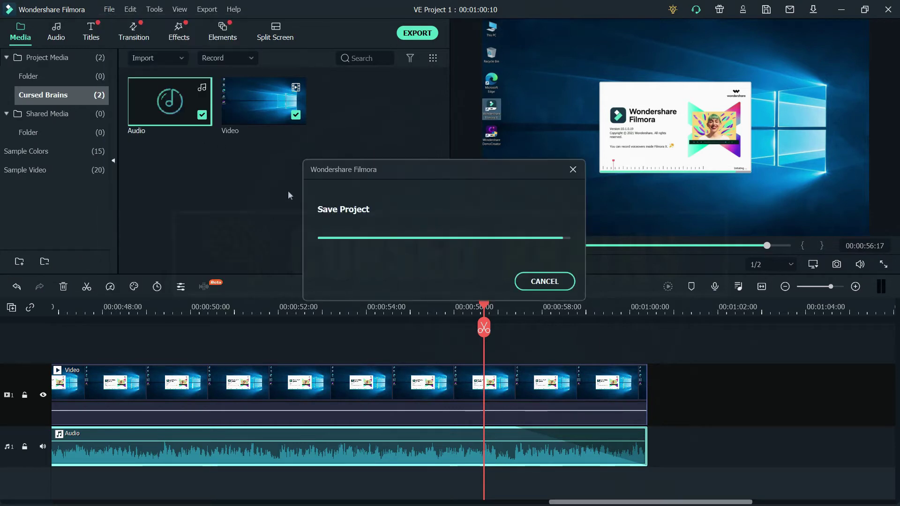
Select the video clip and scrub through the sequence from its start to examine the footage
{"action": "scroll", "coordinate": [255, 467], "scroll_direction": "down", "scroll_amount": 5}
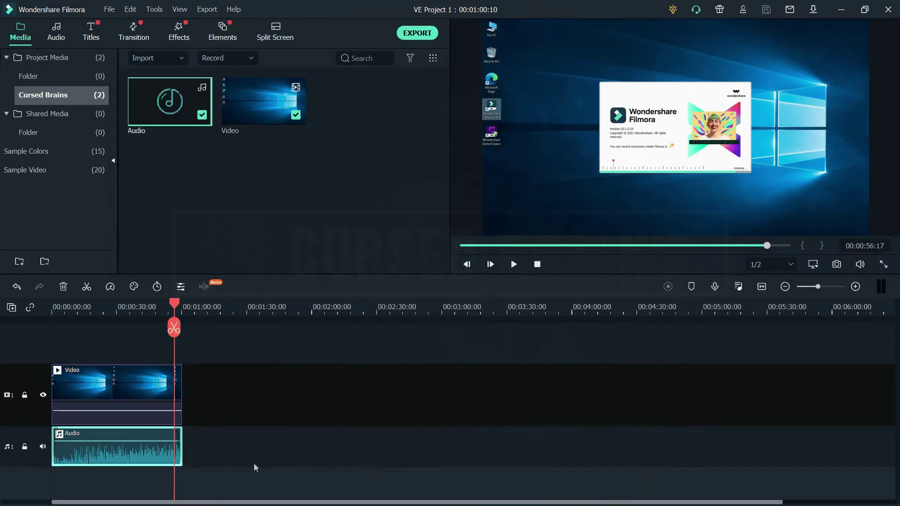
{"action": "key", "text": "Home"}
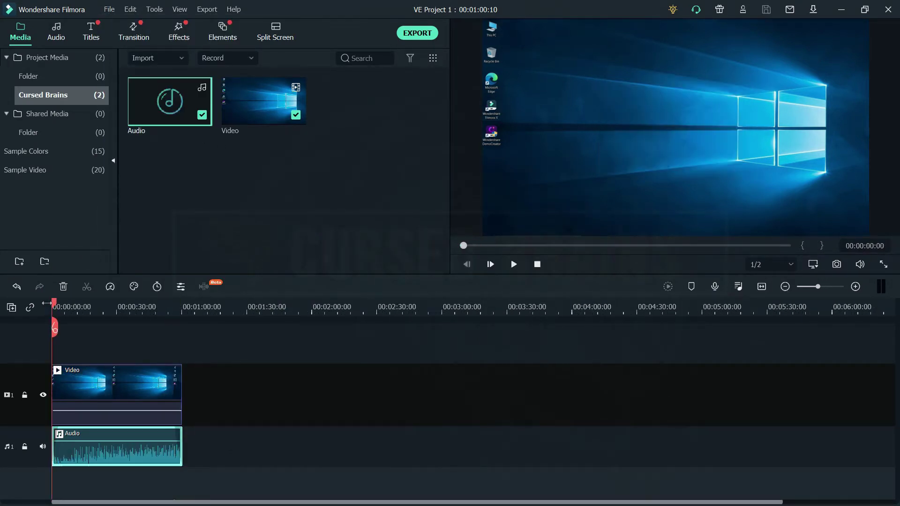
{"action": "left_click", "coordinate": [102, 384]}
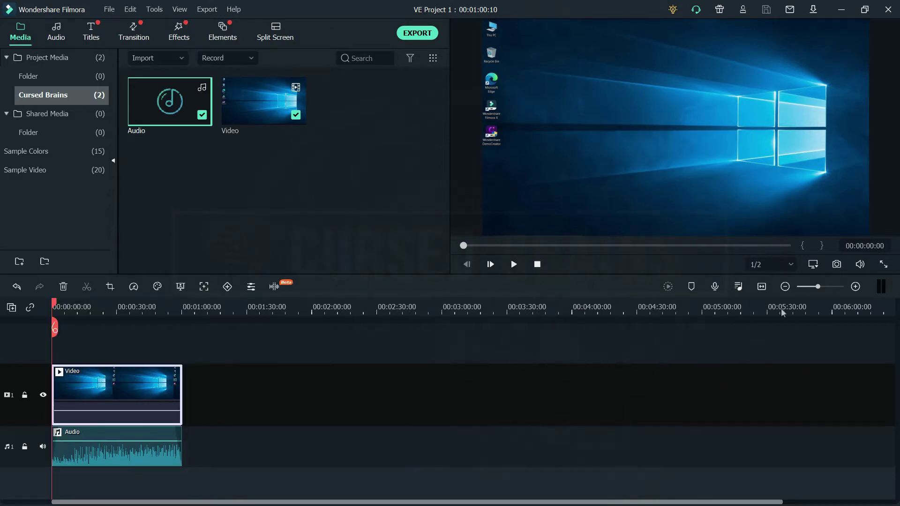
{"action": "left_click", "coordinate": [855, 286]}
{"action": "left_click", "coordinate": [84, 306]}
{"action": "left_click_drag", "start_coordinate": [86, 305], "coordinate": [665, 314]}
{"action": "left_click", "coordinate": [762, 288]}
{"action": "left_click_drag", "start_coordinate": [301, 307], "coordinate": [429, 310]}
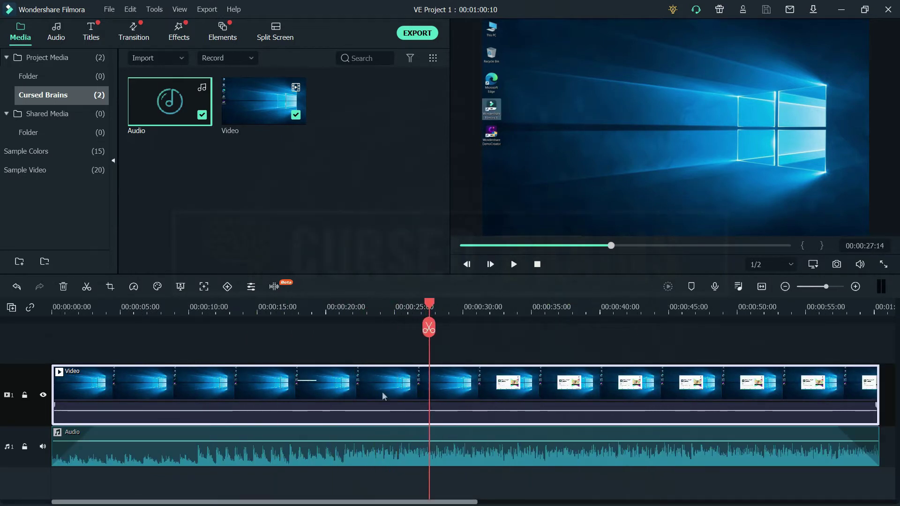
Speed up the video clip to Fast 2.00x
{"action": "left_click", "coordinate": [133, 287]}
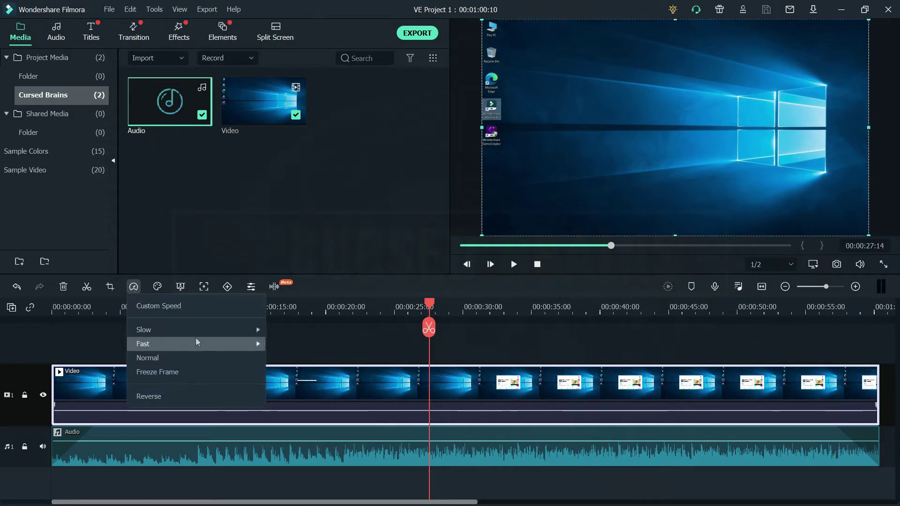
{"action": "mouse_move", "coordinate": [196, 341]}
{"action": "left_click", "coordinate": [280, 347]}
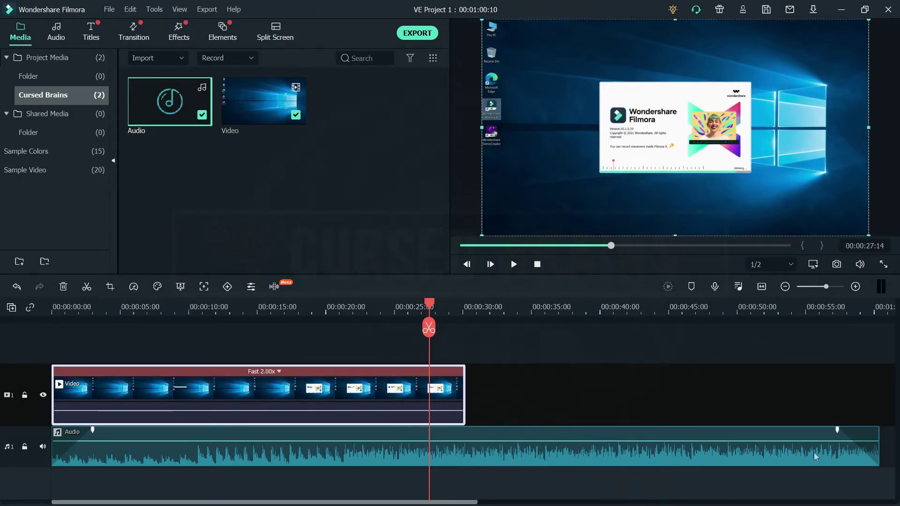
Trim the audio clip's end back to the end of the sped-up video and save the project
{"action": "left_click", "coordinate": [877, 454]}
{"action": "left_click_drag", "start_coordinate": [879, 454], "coordinate": [466, 438]}
{"action": "key", "text": "ctrl+s"}
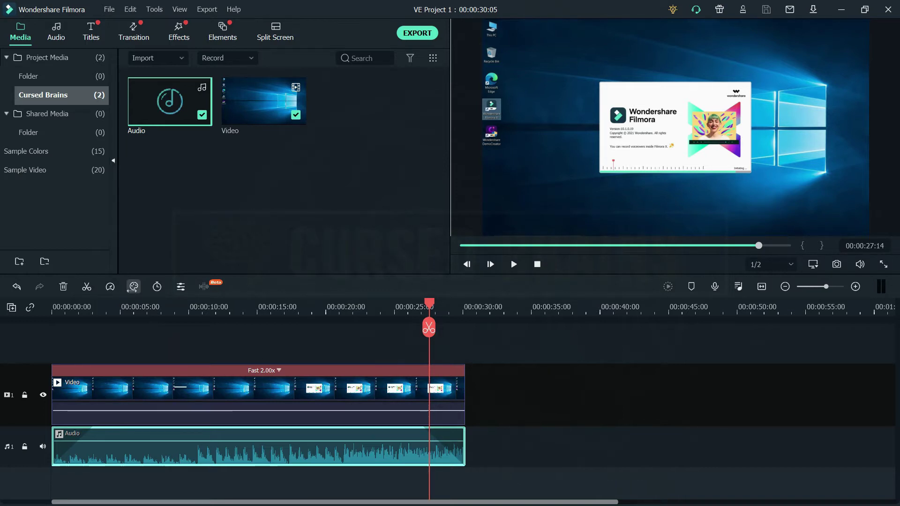
Examine the audio clip's custom speed options, including duration, reverse speed and ripple edit, and its separate duration setting
{"action": "left_click", "coordinate": [110, 286]}
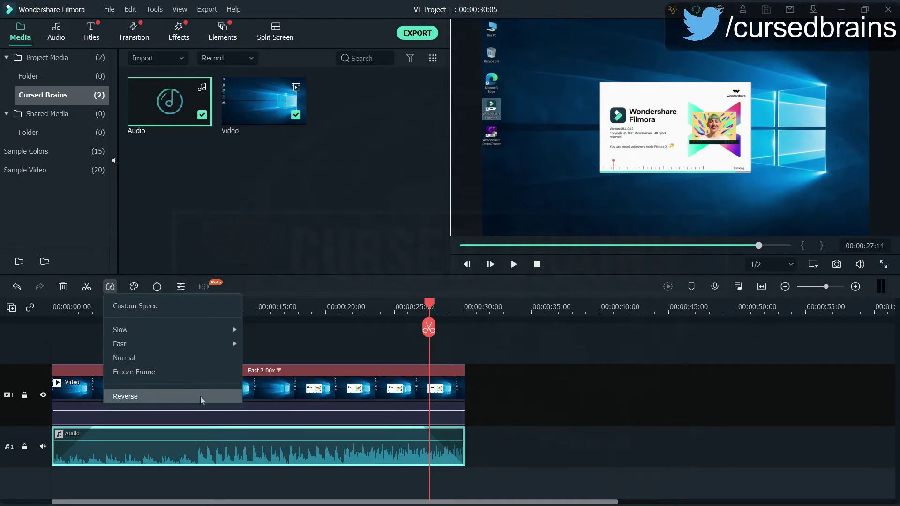
{"action": "left_click", "coordinate": [180, 305]}
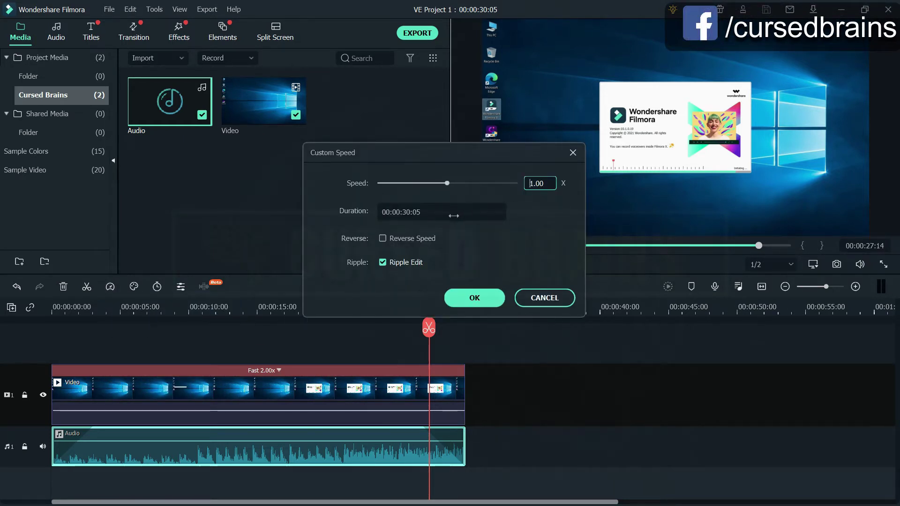
{"action": "left_click", "coordinate": [383, 239]}
{"action": "left_click", "coordinate": [384, 239]}
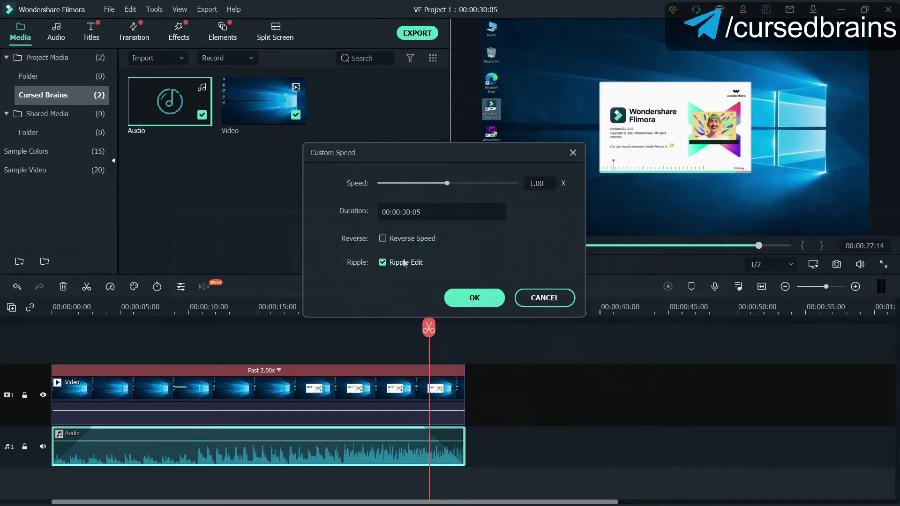
{"action": "left_click", "coordinate": [482, 207]}
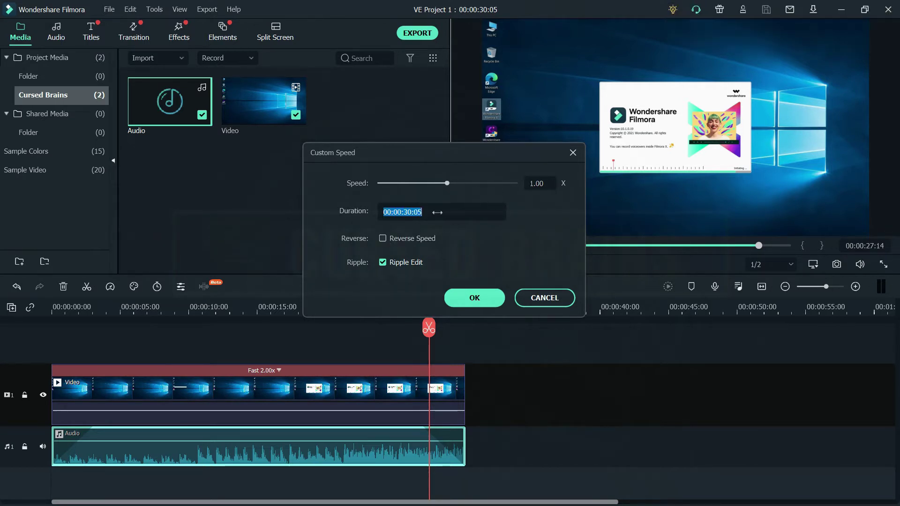
{"action": "left_click", "coordinate": [482, 208]}
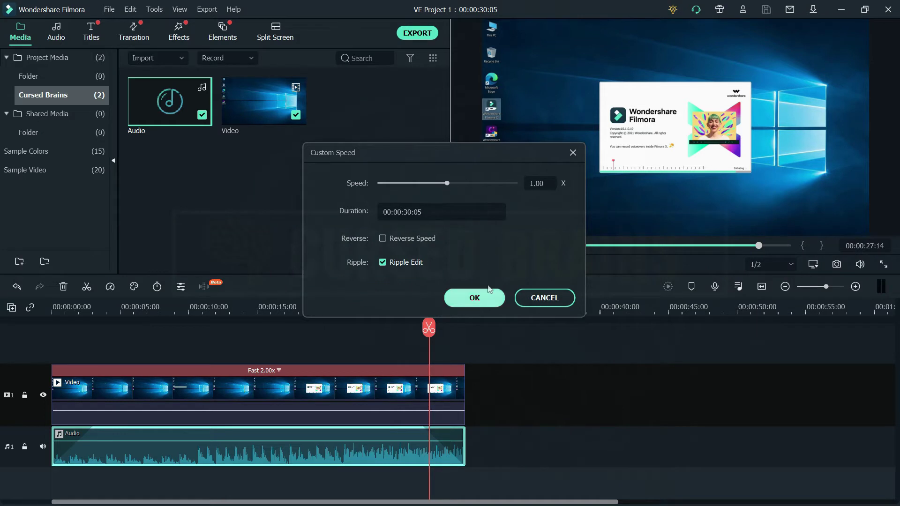
{"action": "left_click", "coordinate": [474, 298]}
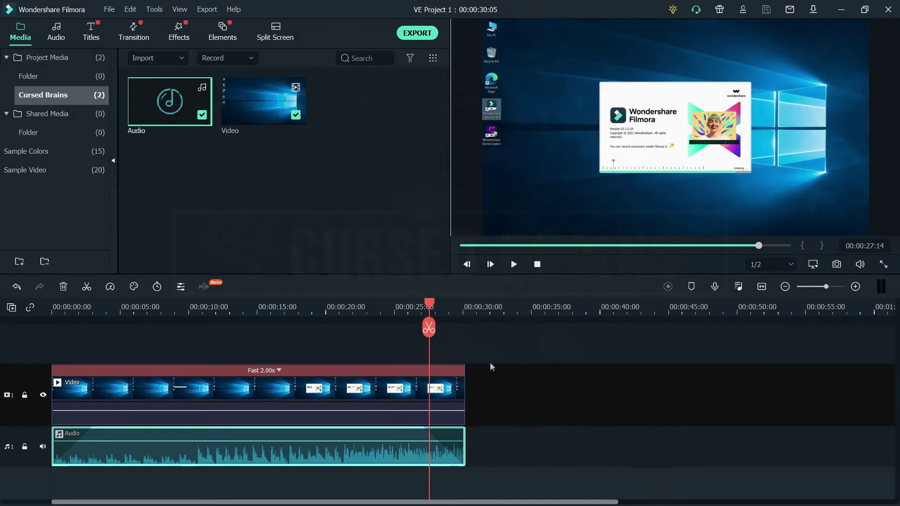
{"action": "left_click", "coordinate": [156, 287]}
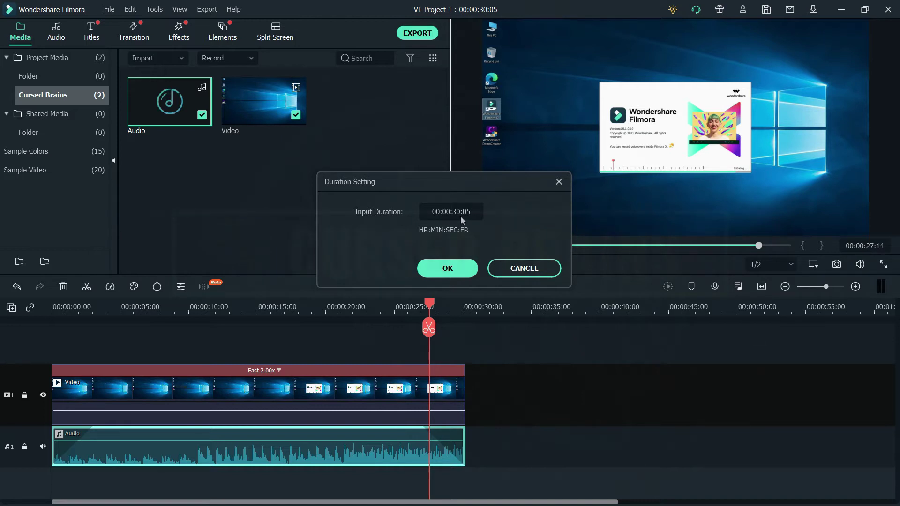
{"action": "left_click", "coordinate": [469, 269]}
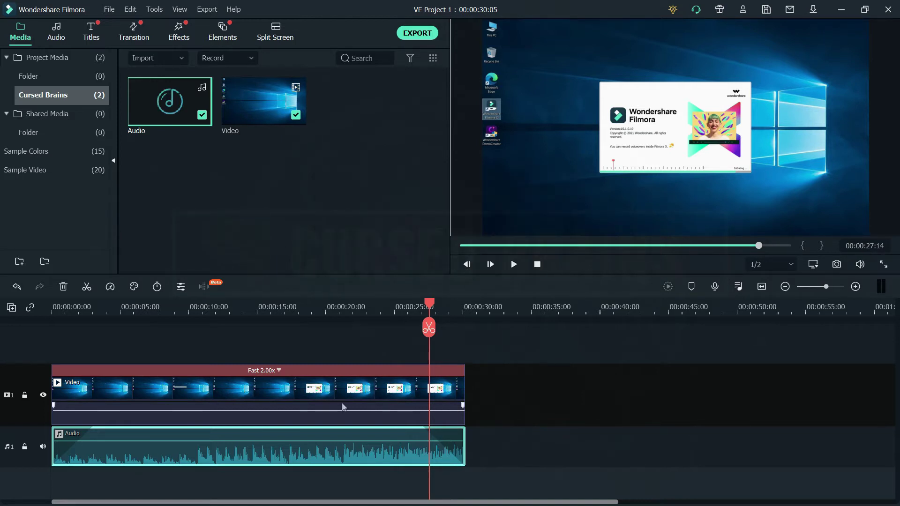
Open the video clip's properties with the playhead at 00:00:22:03 and expand the Transform settings
{"action": "left_click", "coordinate": [342, 414]}
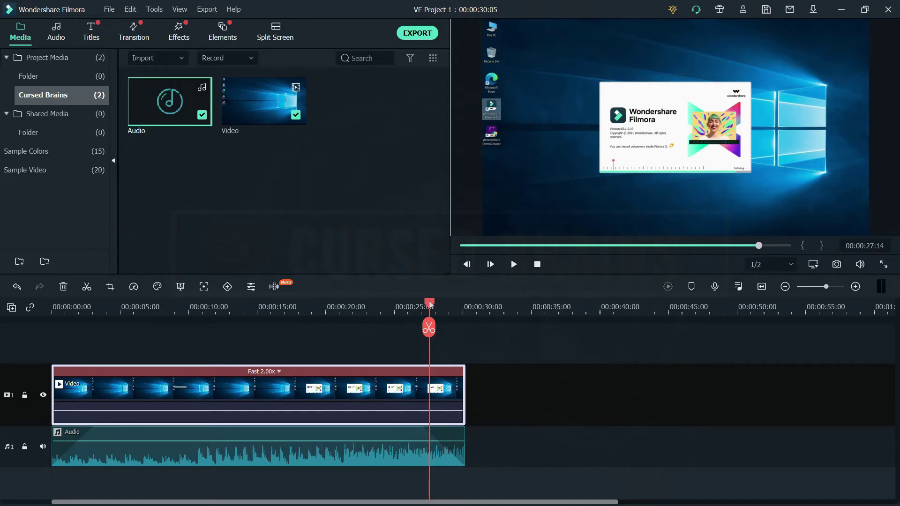
{"action": "left_click_drag", "start_coordinate": [432, 307], "coordinate": [466, 304]}
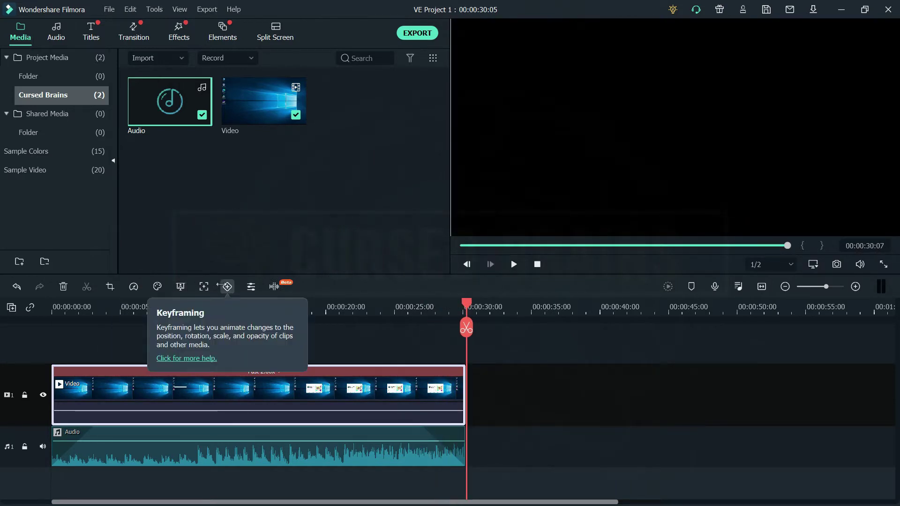
{"action": "left_click", "coordinate": [250, 287]}
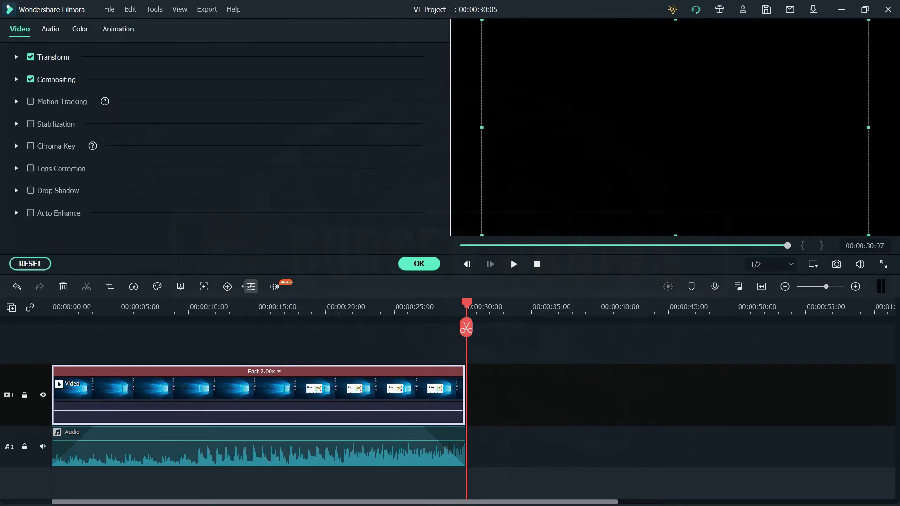
{"action": "left_click", "coordinate": [354, 306]}
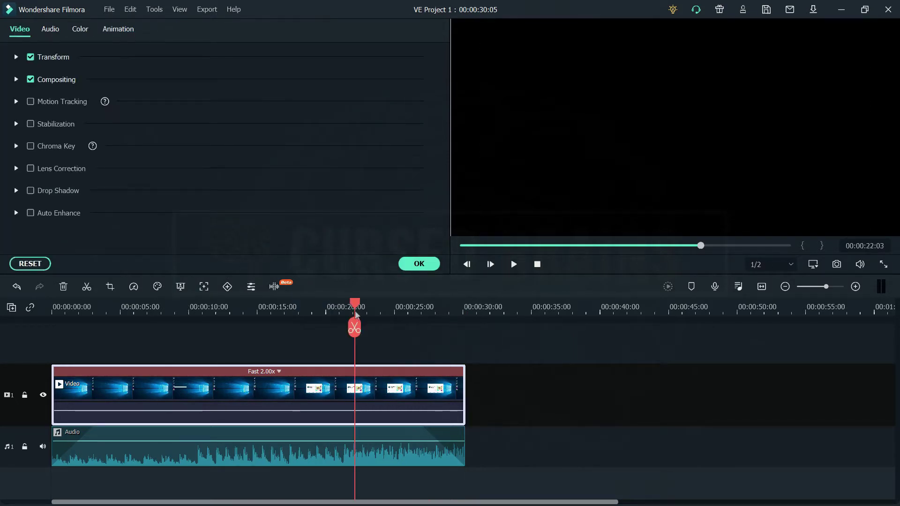
{"action": "left_click", "coordinate": [16, 57]}
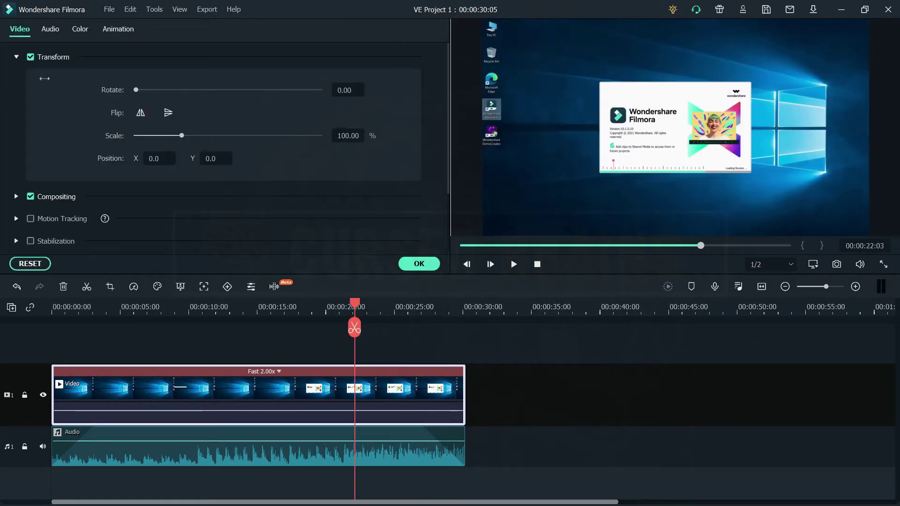
Try rotating the video by 5.73, flipping it and scaling it to 122.29%, restoring the default transform values
{"action": "left_click_drag", "start_coordinate": [136, 91], "coordinate": [138, 91]}
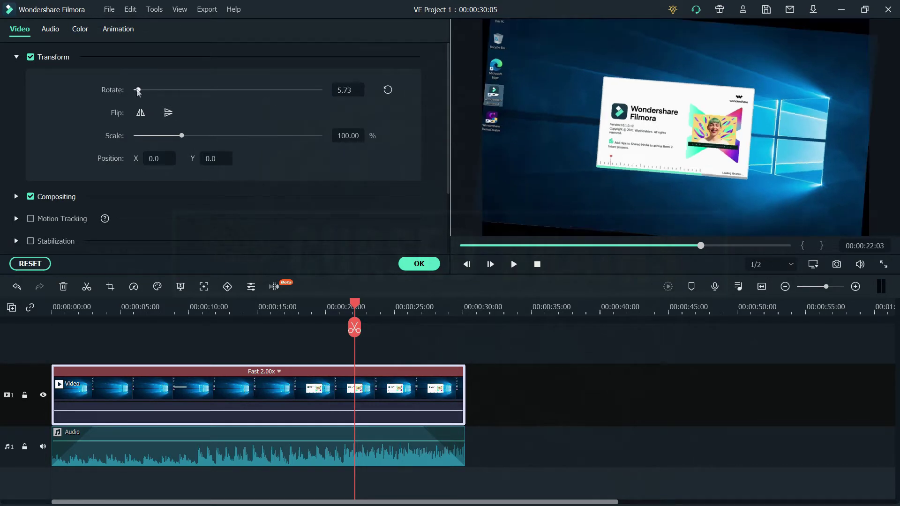
{"action": "left_click", "coordinate": [140, 113]}
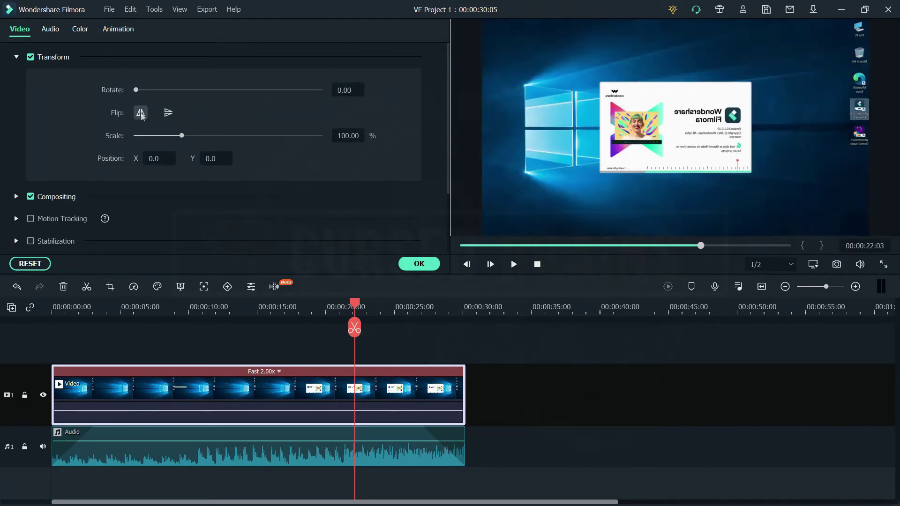
{"action": "left_click", "coordinate": [169, 113]}
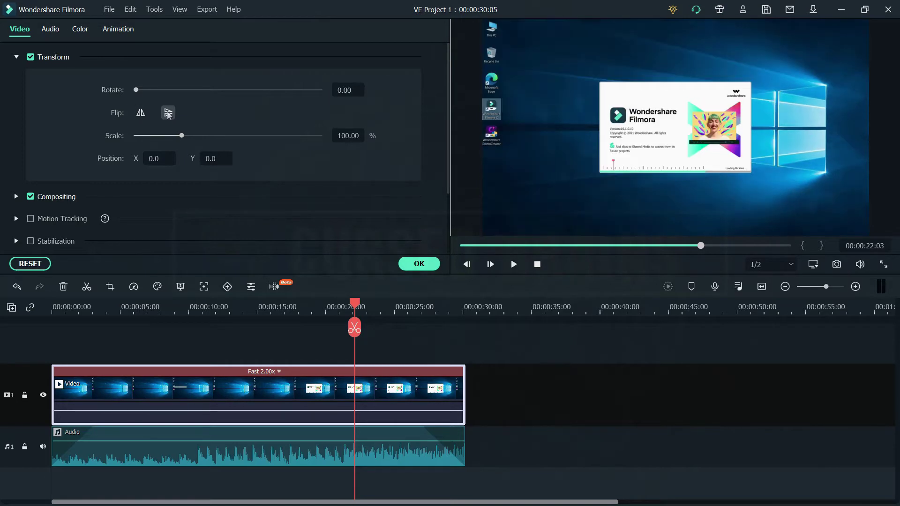
{"action": "left_click_drag", "start_coordinate": [181, 139], "coordinate": [190, 135]}
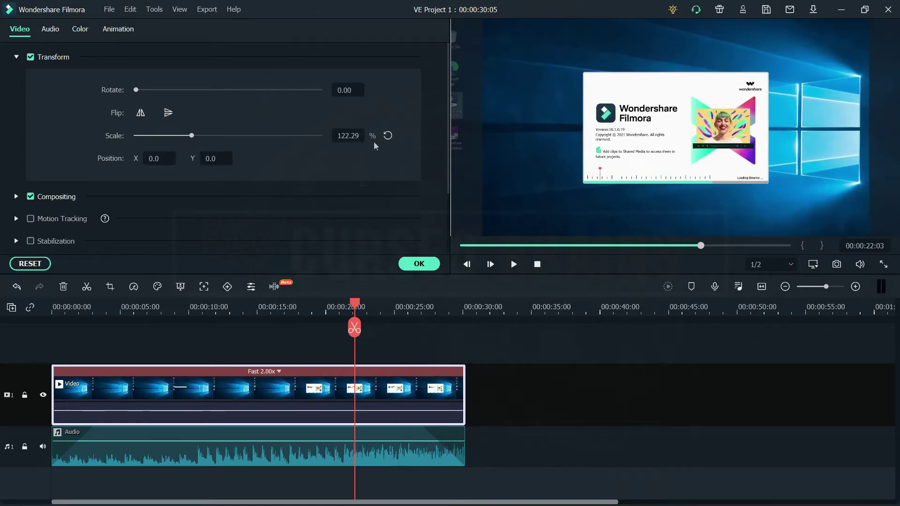
{"action": "left_click", "coordinate": [387, 135]}
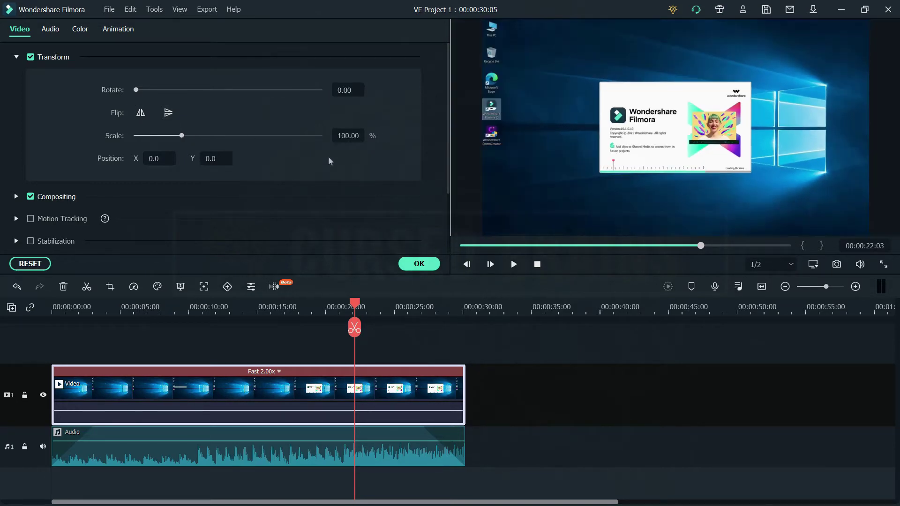
Examine the video's Compositing blending modes, try a lower opacity, restore it to 100% and close the clip properties
{"action": "left_click", "coordinate": [16, 196]}
{"action": "left_click", "coordinate": [168, 111]}
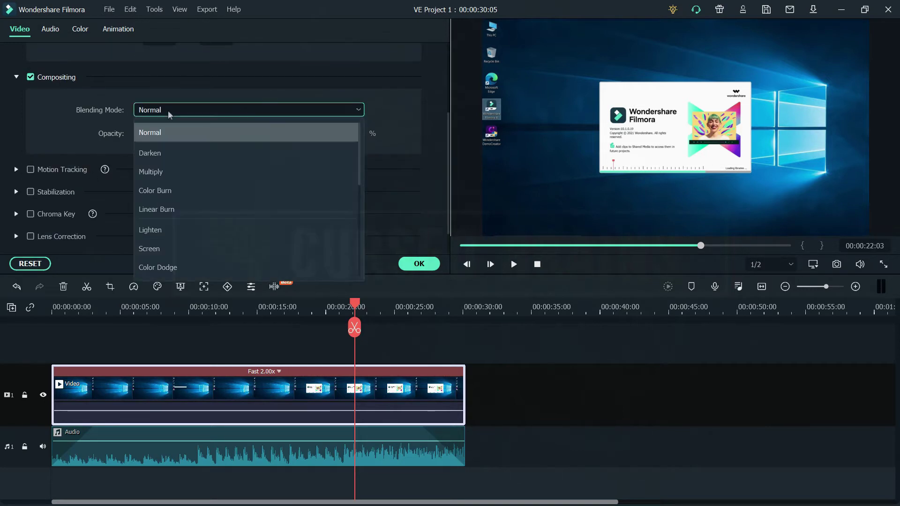
{"action": "scroll", "coordinate": [179, 179], "scroll_direction": "down", "scroll_amount": 5}
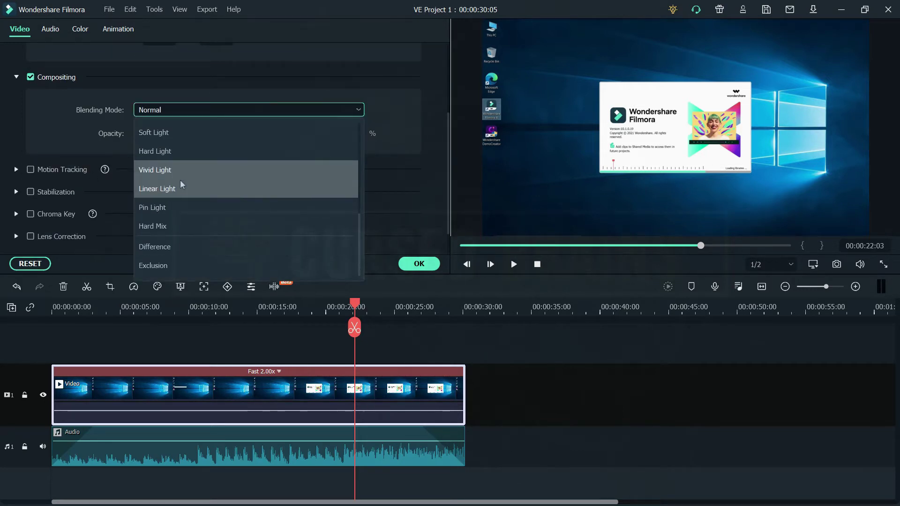
{"action": "scroll", "coordinate": [180, 179], "scroll_direction": "up", "scroll_amount": 5}
{"action": "left_click", "coordinate": [169, 124]}
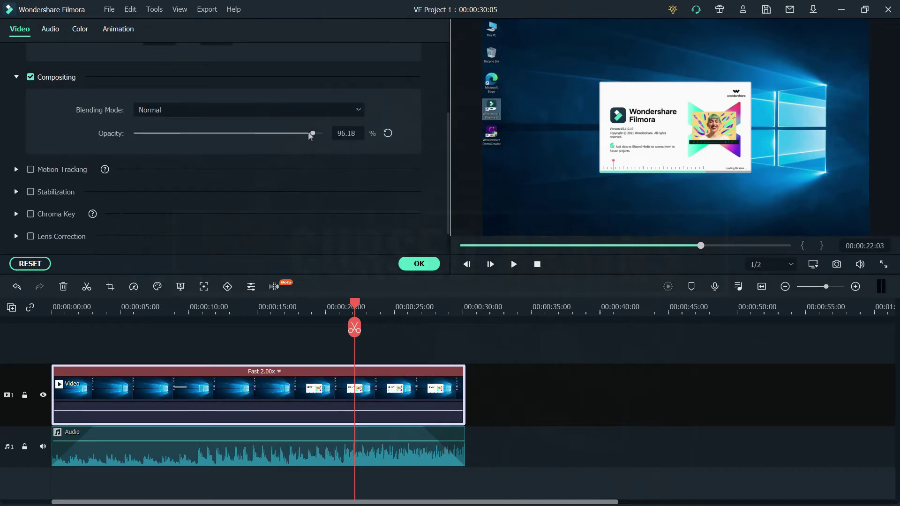
{"action": "mouse_move", "coordinate": [307, 133]}
{"action": "left_mouse_down"}
{"action": "mouse_move", "coordinate": [276, 133]}
{"action": "mouse_move", "coordinate": [325, 133]}
{"action": "left_mouse_up"}
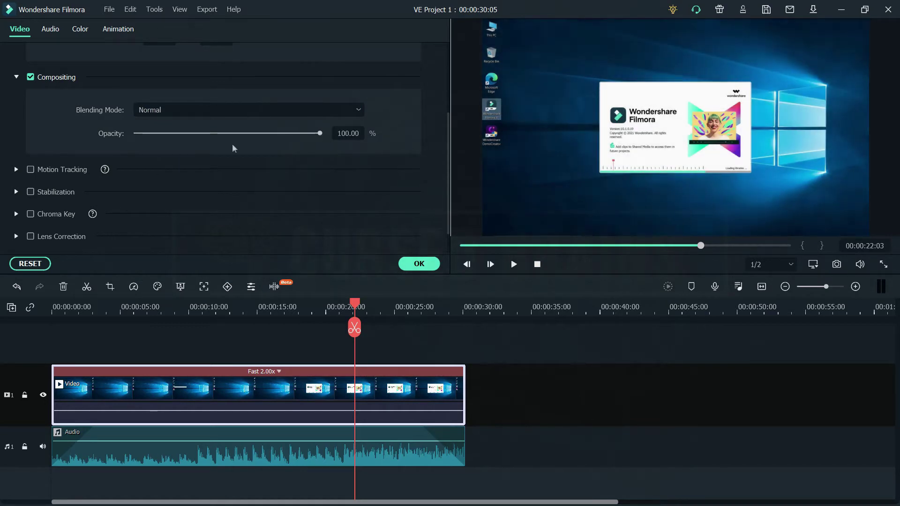
{"action": "left_click", "coordinate": [16, 77]}
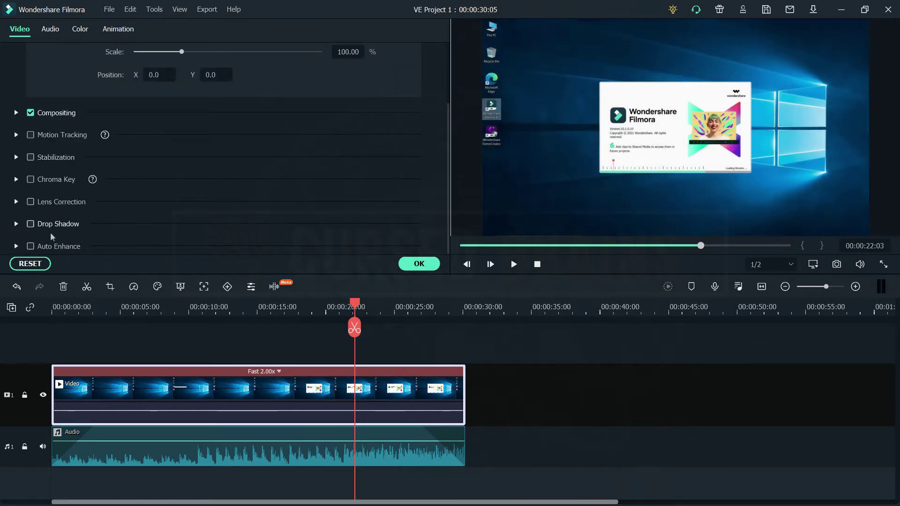
{"action": "left_click", "coordinate": [417, 263]}
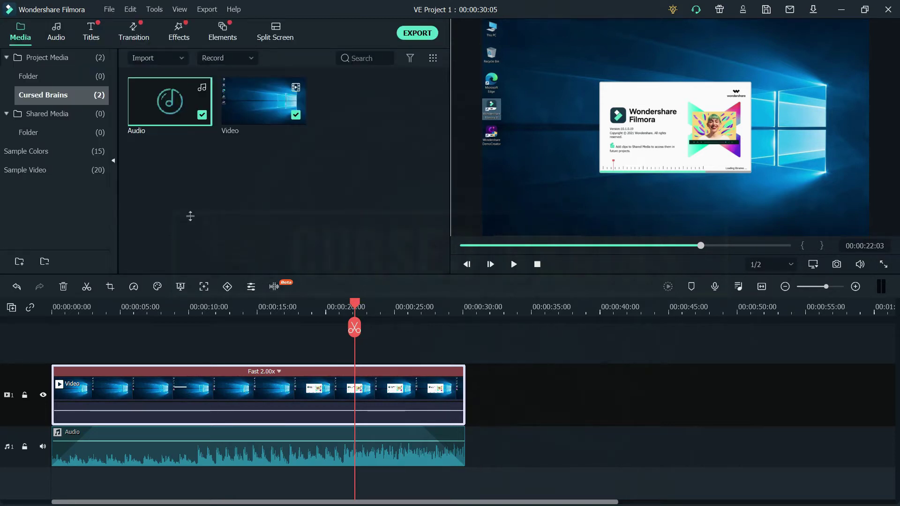
Examine the included audio library and its categories, from Young & Bright through Sound Effect and My Music
{"action": "left_click", "coordinate": [53, 37]}
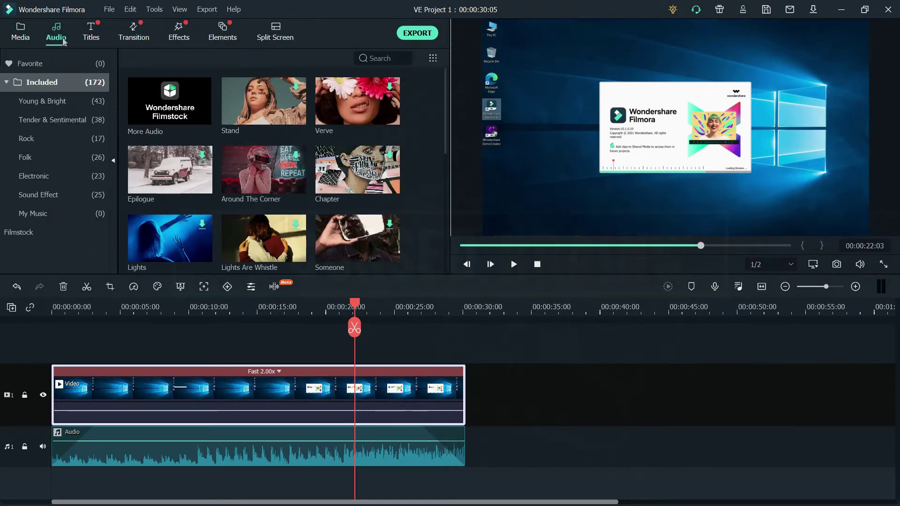
{"action": "scroll", "coordinate": [287, 148], "scroll_direction": "down", "scroll_amount": 10}
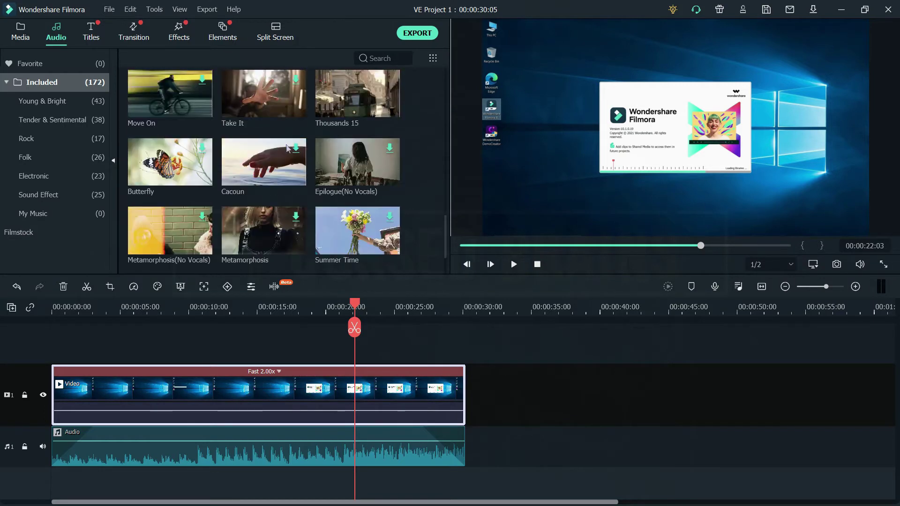
{"action": "scroll", "coordinate": [288, 148], "scroll_direction": "down", "scroll_amount": 10}
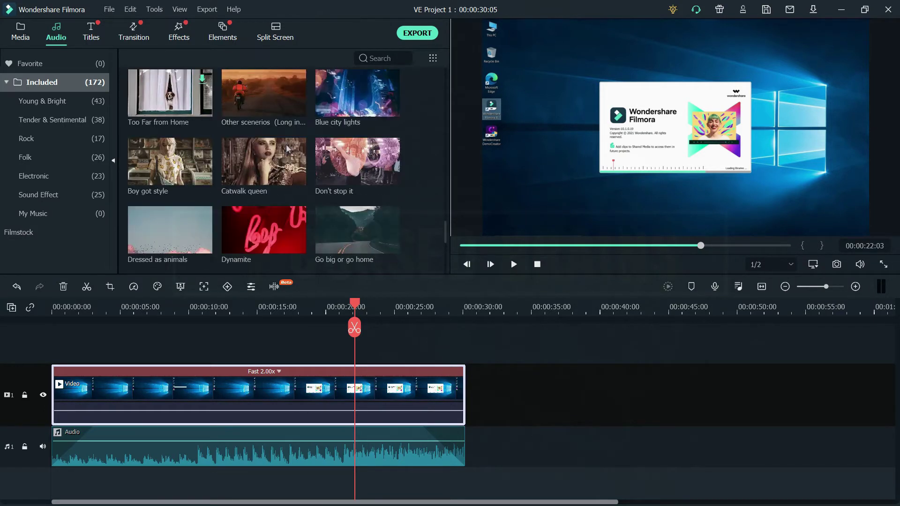
{"action": "scroll", "coordinate": [288, 148], "scroll_direction": "down", "scroll_amount": 10}
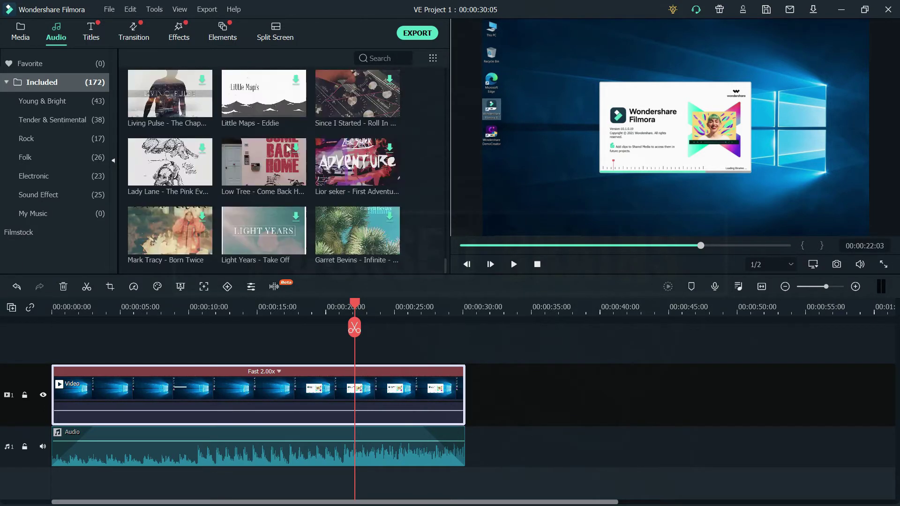
{"action": "scroll", "coordinate": [288, 148], "scroll_direction": "down", "scroll_amount": 3}
{"action": "left_click", "coordinate": [66, 101]}
{"action": "left_click", "coordinate": [68, 121]}
{"action": "left_click", "coordinate": [70, 137]}
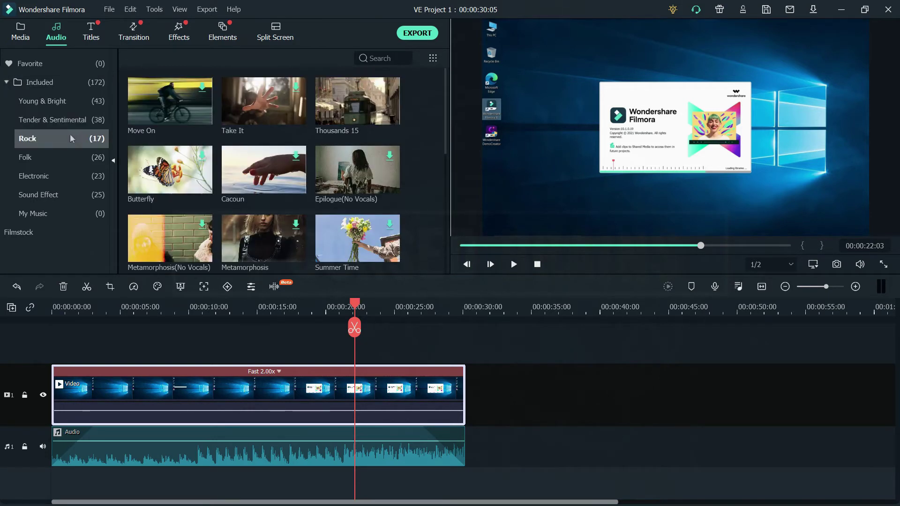
{"action": "left_click", "coordinate": [74, 155]}
{"action": "left_click", "coordinate": [75, 174]}
{"action": "left_click", "coordinate": [76, 192]}
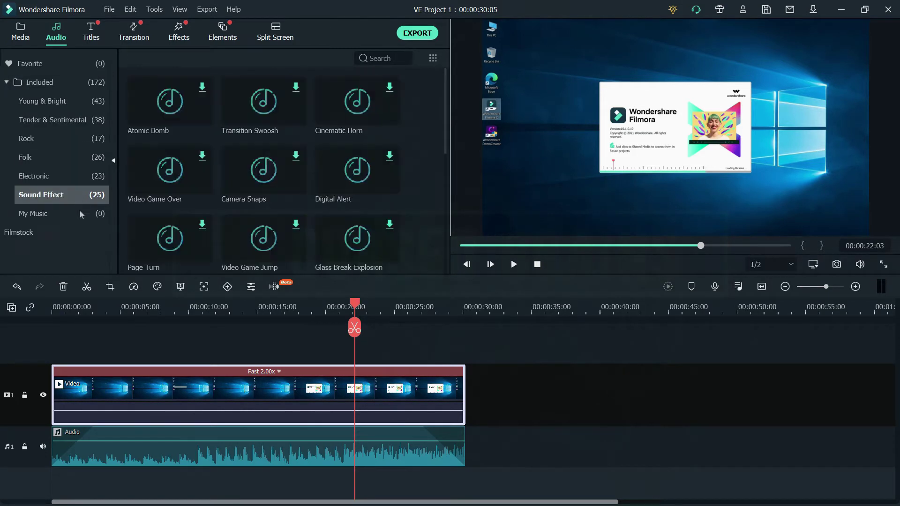
{"action": "left_click", "coordinate": [79, 214]}
{"action": "left_click", "coordinate": [76, 195]}
Look through the Filmstock audio packs, filter them by Family & Friends and restore the "Sort by video effects type" setting
{"action": "left_click", "coordinate": [76, 232]}
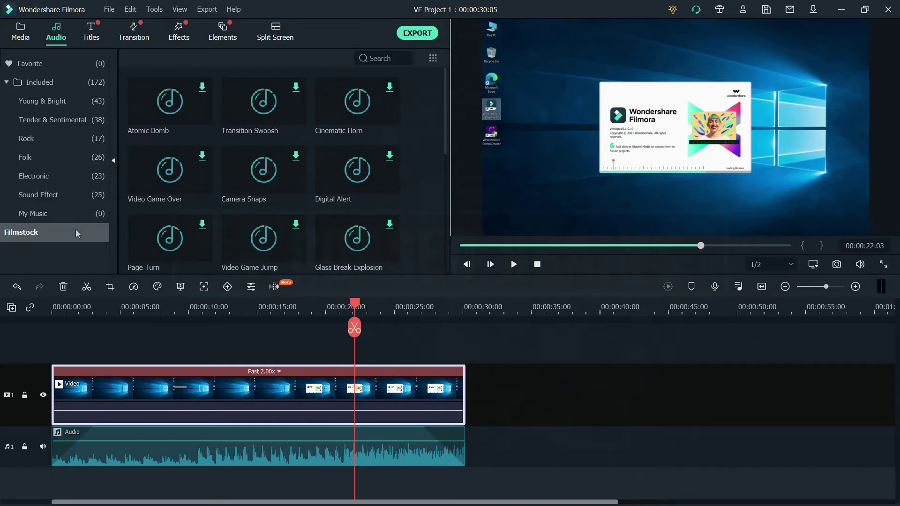
{"action": "scroll", "coordinate": [219, 173], "scroll_direction": "down", "scroll_amount": 3}
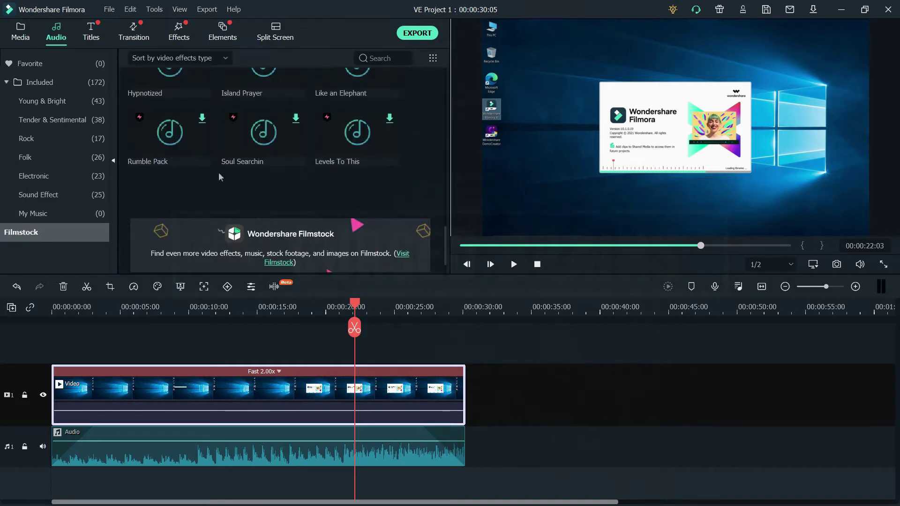
{"action": "scroll", "coordinate": [223, 179], "scroll_direction": "up", "scroll_amount": 3}
{"action": "left_click", "coordinate": [186, 56]}
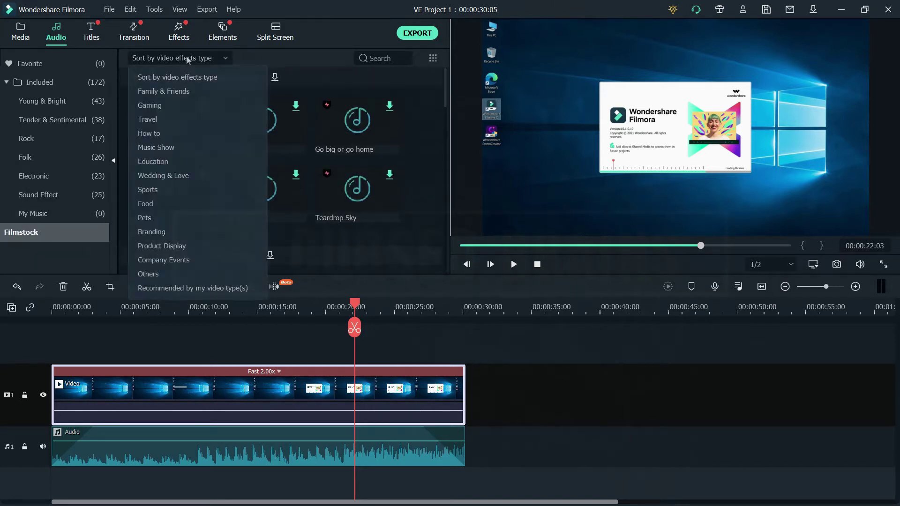
{"action": "left_click", "coordinate": [187, 90]}
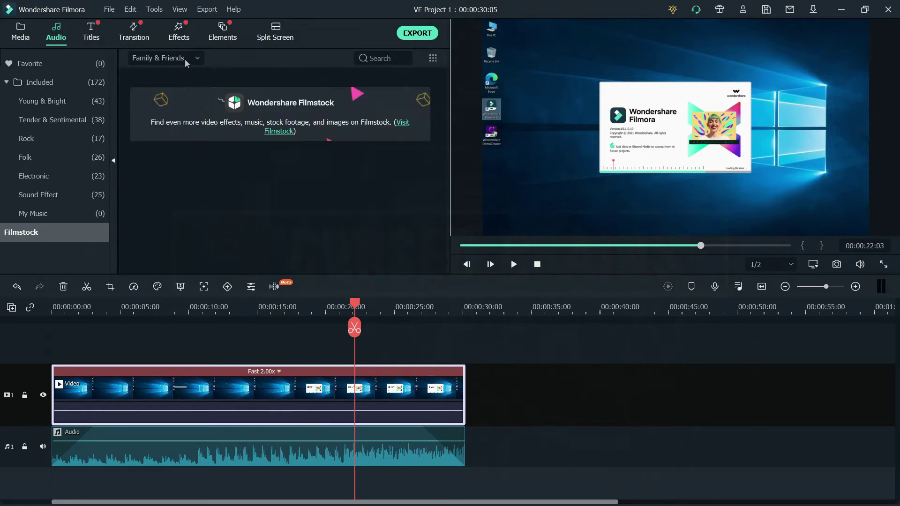
{"action": "left_click", "coordinate": [164, 60]}
{"action": "left_click", "coordinate": [167, 76]}
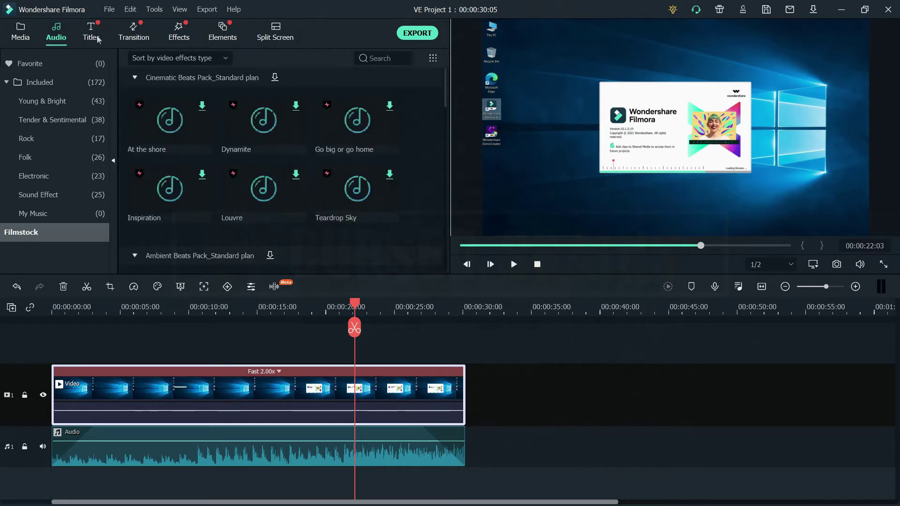
Place the playhead at the start of the timeline and browse the Custom, Openers and Titles categories of title templates
{"action": "left_click", "coordinate": [98, 40]}
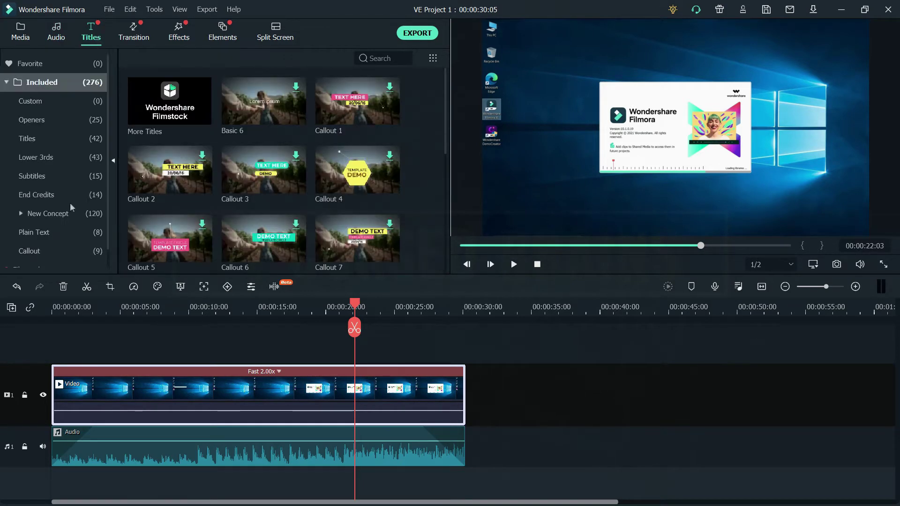
{"action": "left_click", "coordinate": [57, 308]}
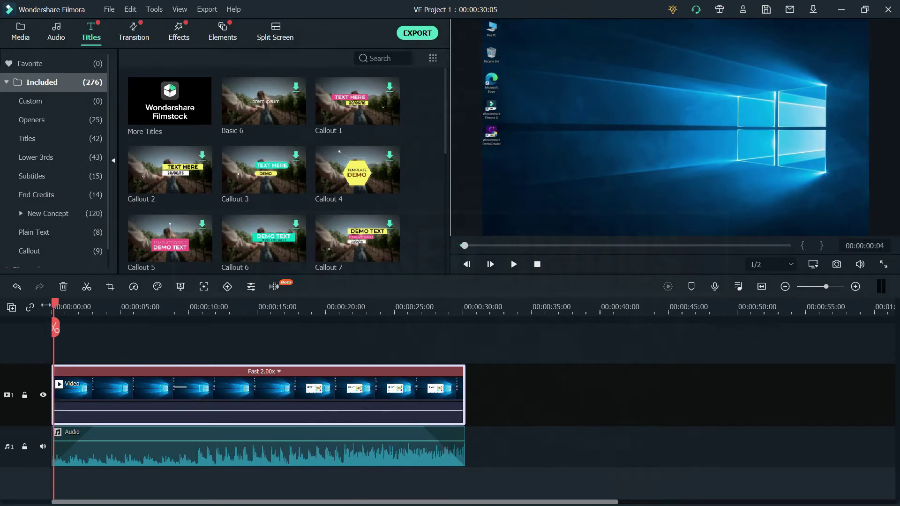
{"action": "left_click", "coordinate": [58, 101]}
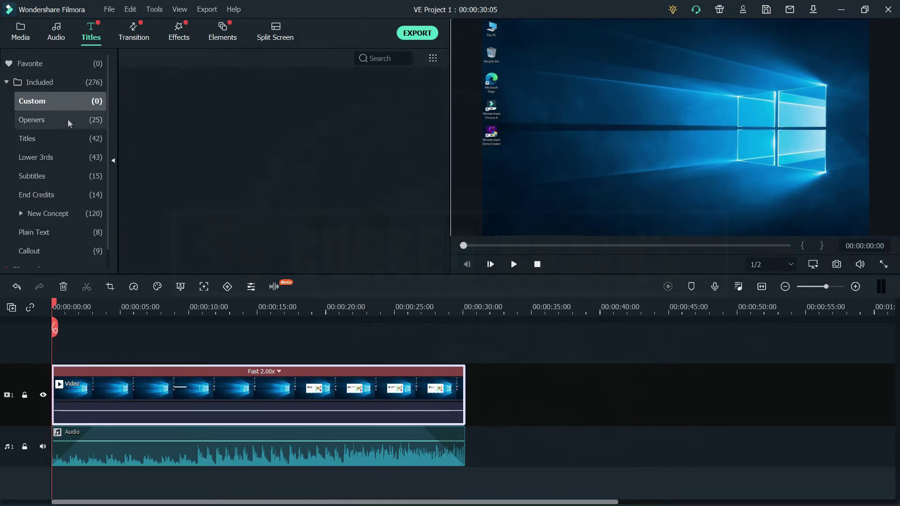
{"action": "left_click", "coordinate": [67, 120]}
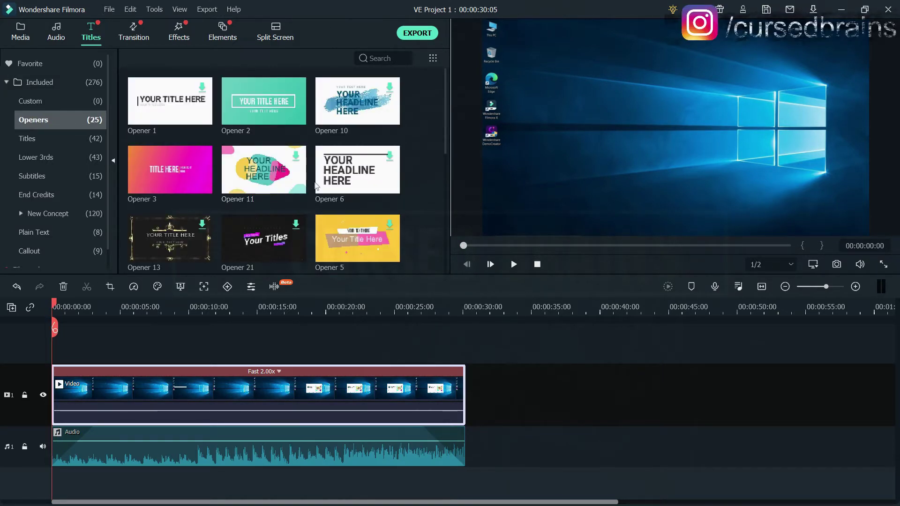
{"action": "scroll", "coordinate": [315, 185], "scroll_direction": "down", "scroll_amount": 8}
{"action": "left_click", "coordinate": [75, 139]}
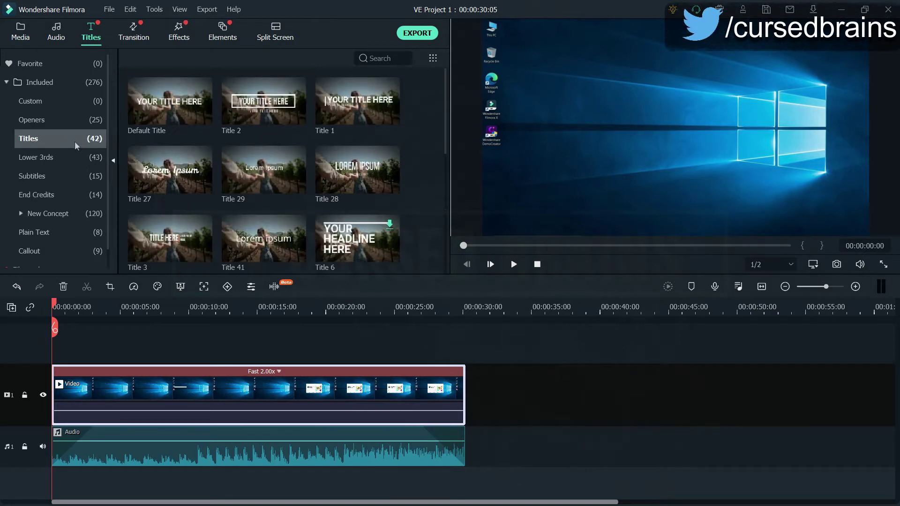
{"action": "scroll", "coordinate": [270, 169], "scroll_direction": "down", "scroll_amount": 5}
{"action": "scroll", "coordinate": [269, 170], "scroll_direction": "down", "scroll_amount": 3}
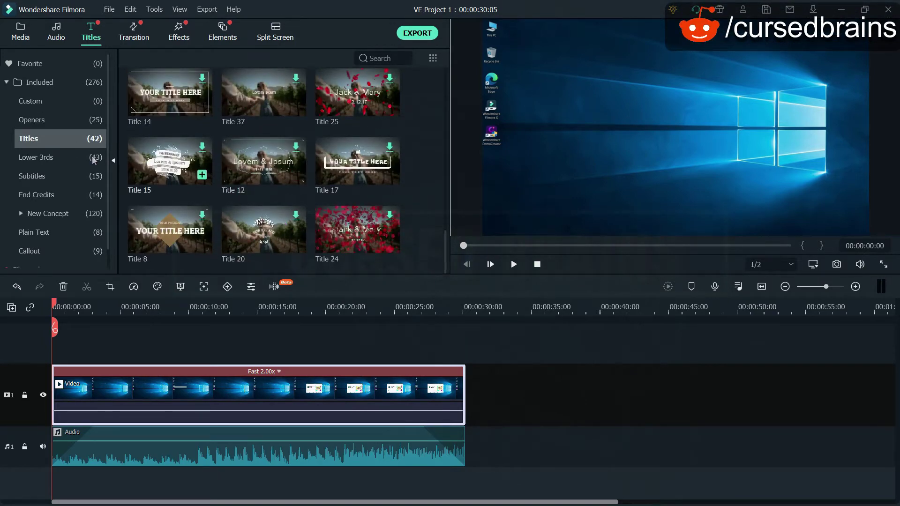
Examine the title templates in the Lower 3rds, Subtitles, End Credits and New Concept categories
{"action": "left_click", "coordinate": [43, 157]}
{"action": "scroll", "coordinate": [228, 170], "scroll_direction": "down", "scroll_amount": 3}
{"action": "scroll", "coordinate": [228, 170], "scroll_direction": "down", "scroll_amount": 2}
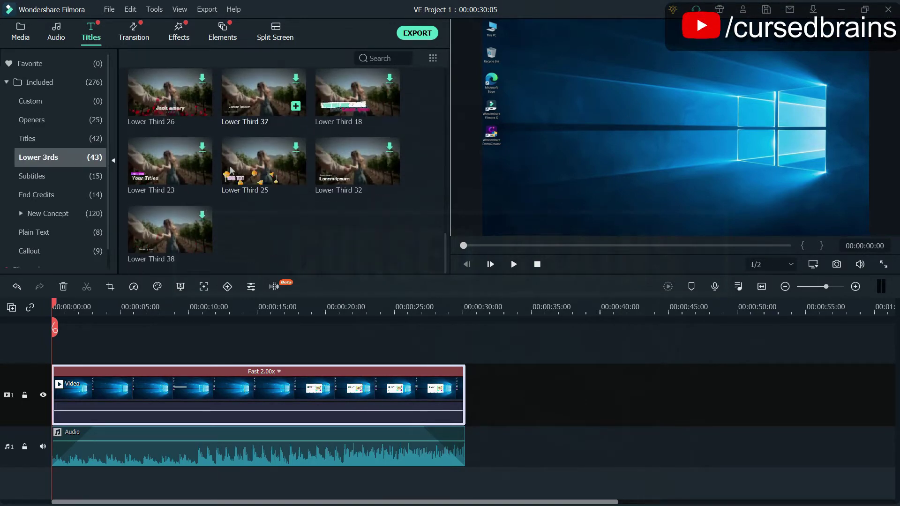
{"action": "left_click", "coordinate": [60, 176]}
{"action": "scroll", "coordinate": [211, 178], "scroll_direction": "down", "scroll_amount": 3}
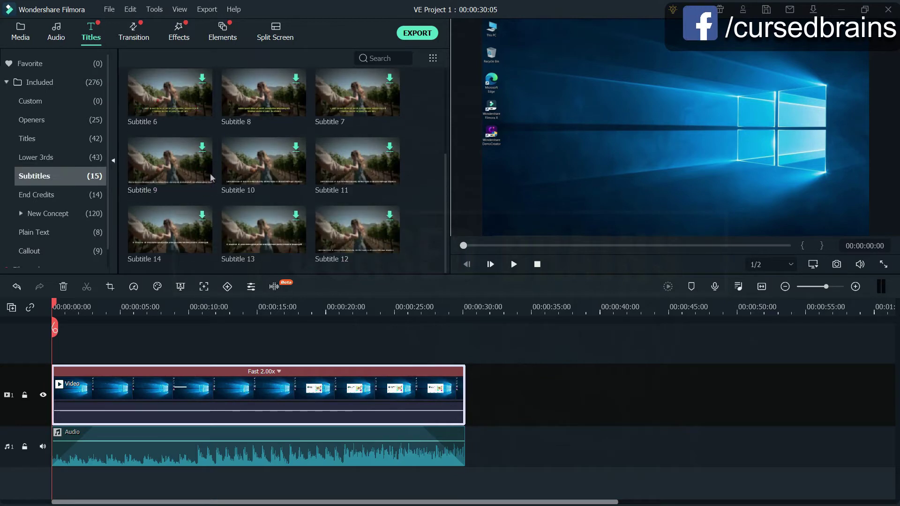
{"action": "left_click", "coordinate": [69, 199]}
{"action": "left_click", "coordinate": [80, 217]}
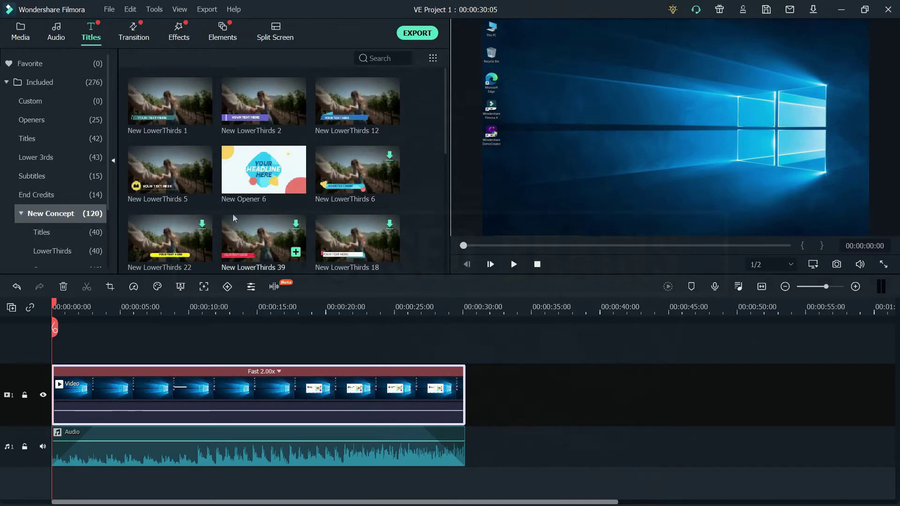
{"action": "scroll", "coordinate": [232, 213], "scroll_direction": "down", "scroll_amount": 5}
{"action": "scroll", "coordinate": [234, 211], "scroll_direction": "down", "scroll_amount": 8}
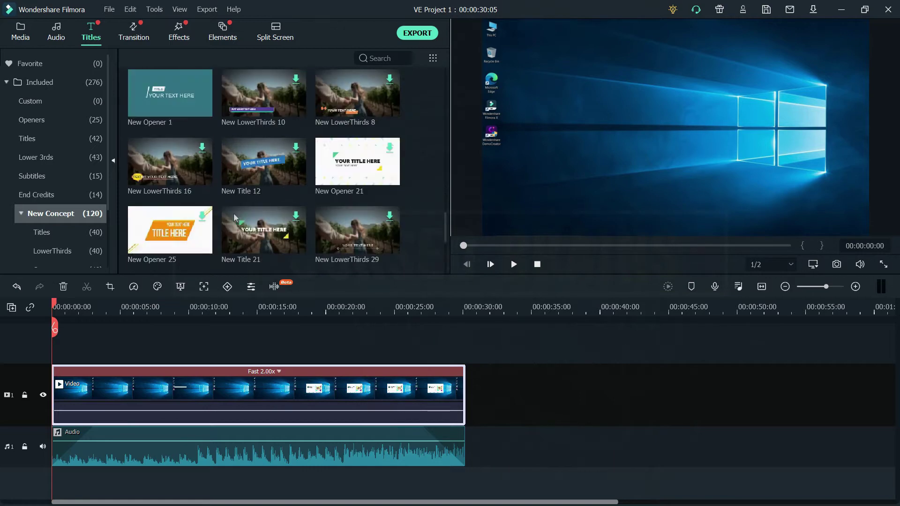
{"action": "scroll", "coordinate": [236, 211], "scroll_direction": "down", "scroll_amount": 6}
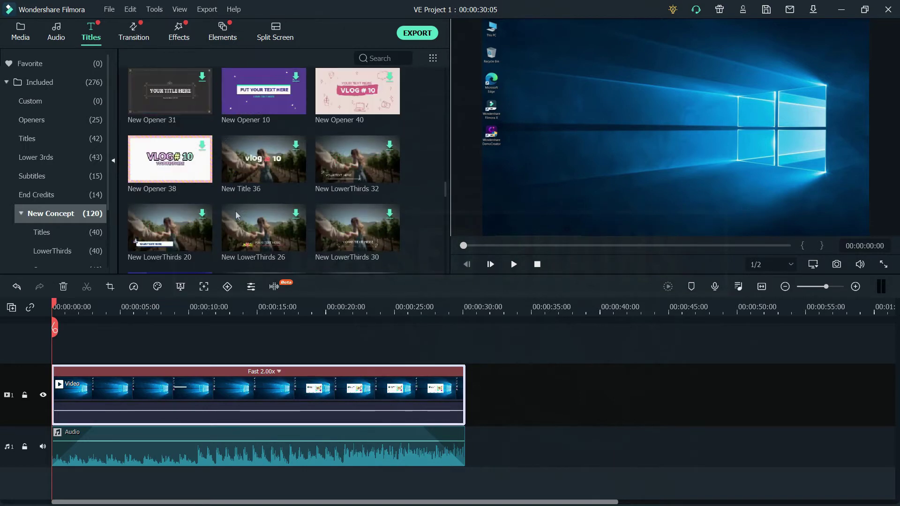
{"action": "scroll", "coordinate": [312, 218], "scroll_direction": "down", "scroll_amount": 3}
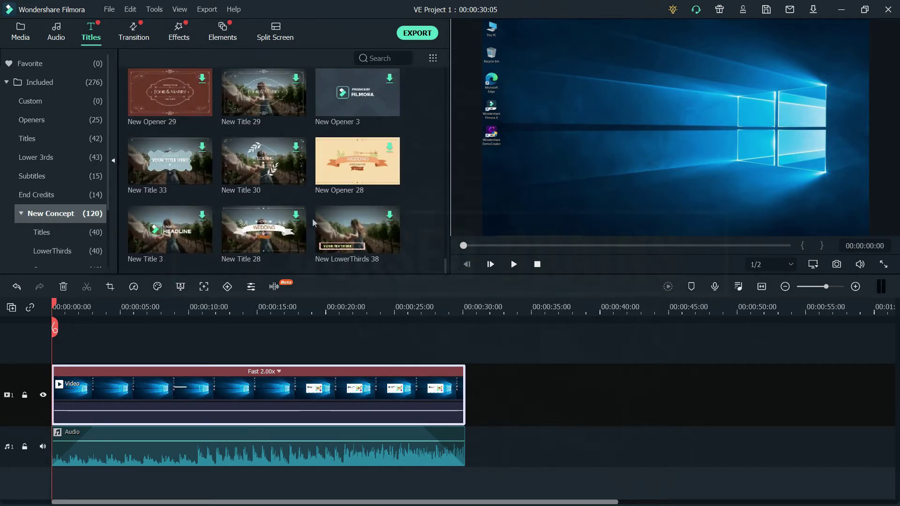
Add New Title 9 from the New Concept titles at the start of the timeline, on a track above the video
{"action": "left_click", "coordinate": [71, 233]}
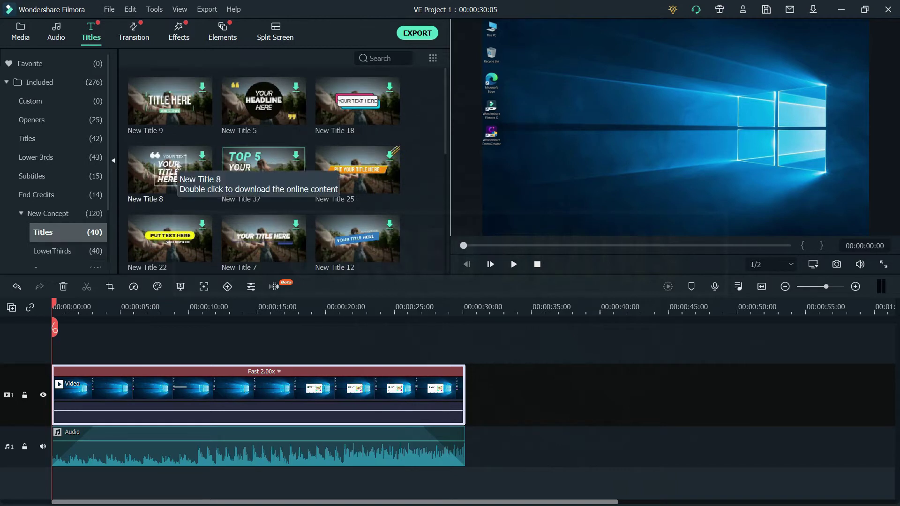
{"action": "left_click", "coordinate": [201, 116]}
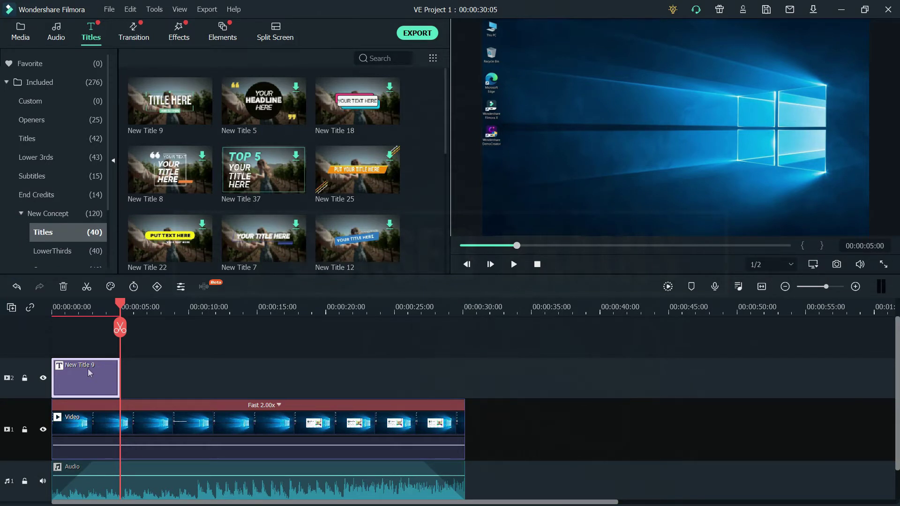
Open the New Title 9 clip for editing and replace its "YOUR TEXT HERE" line with "Filmora Review"
{"action": "double_click", "coordinate": [90, 373]}
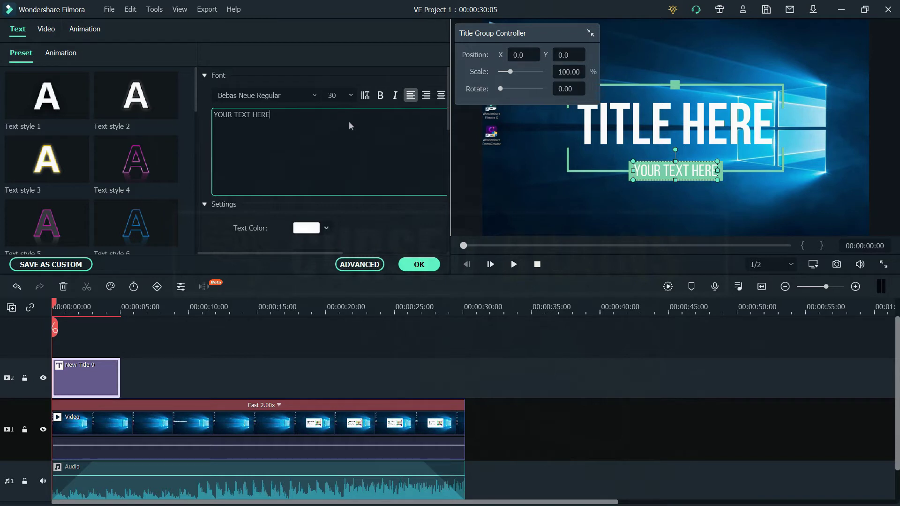
{"action": "key", "text": "ctrl+a"}
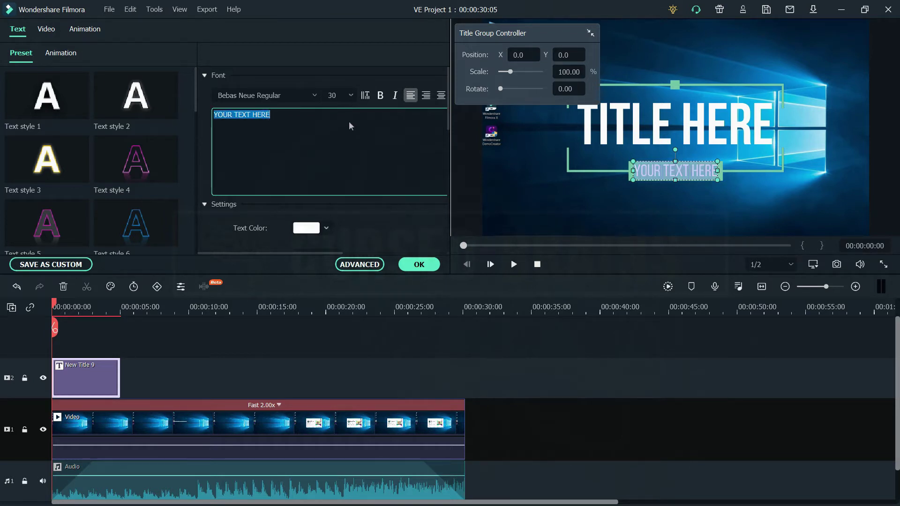
{"action": "type", "text": "Filmora"}
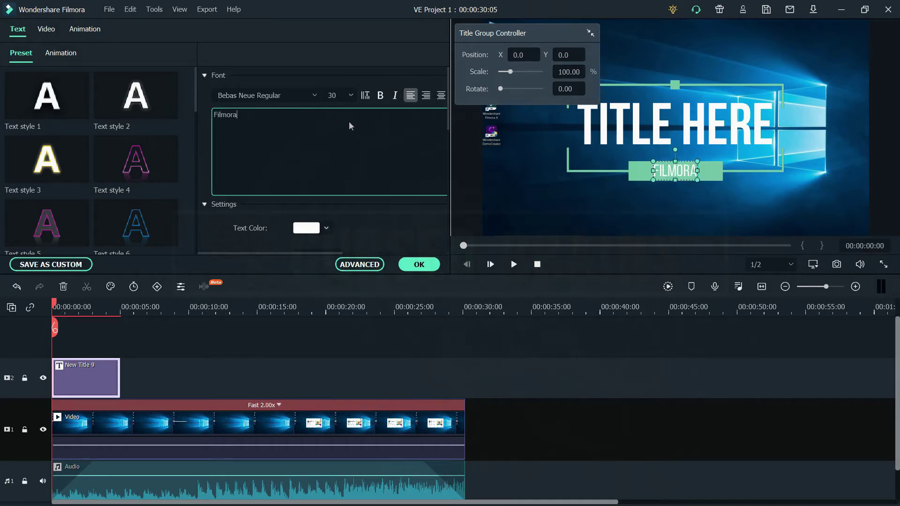
{"action": "type", "text": " R"}
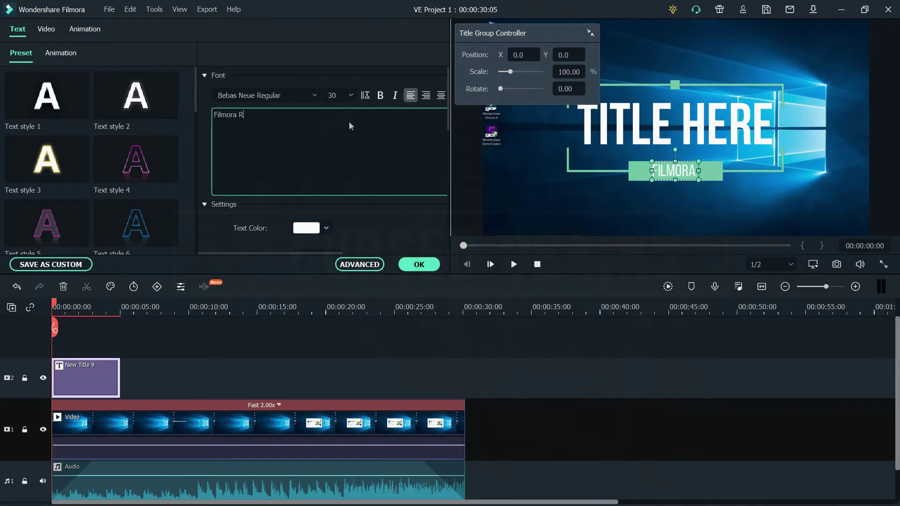
{"action": "type", "text": "eview"}
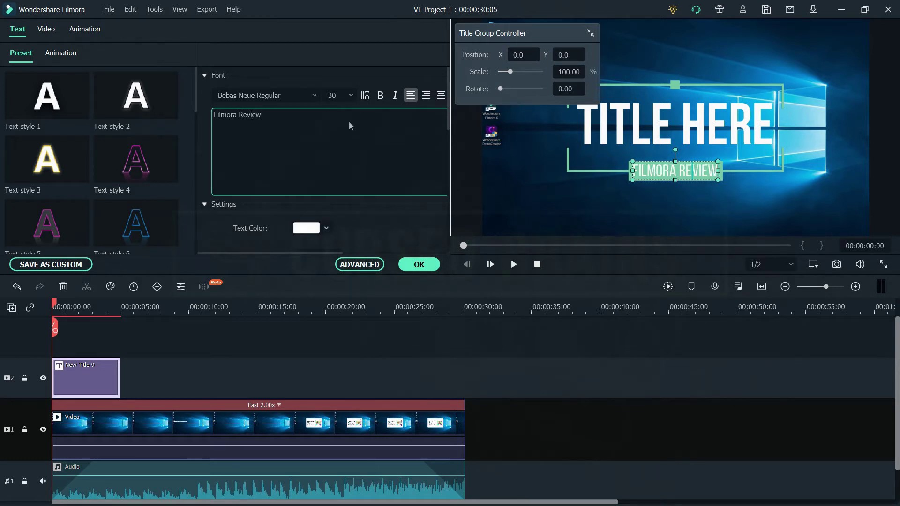
Cut the word "Filmora" and the space after it from the smaller text line so it reads "Review"
{"action": "key", "text": "shift+Left"}
{"action": "key", "text": "shift+Left"}
{"action": "key", "text": "shift+Left"}
{"action": "key", "text": "shift+Left"}
{"action": "key", "text": "shift+Left"}
{"action": "key", "text": "shift+Left"}
{"action": "key", "text": "shift+Left"}
{"action": "key", "text": "ctrl+c"}
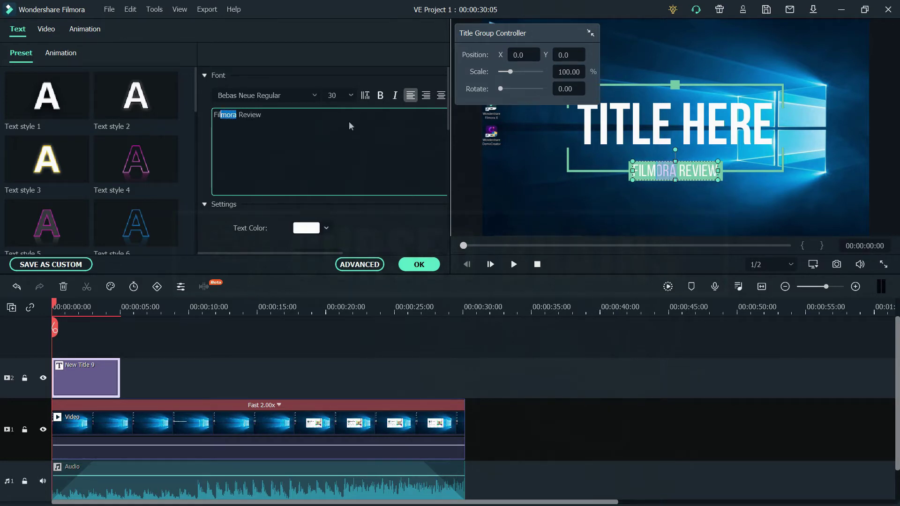
{"action": "right_click", "coordinate": [224, 115]}
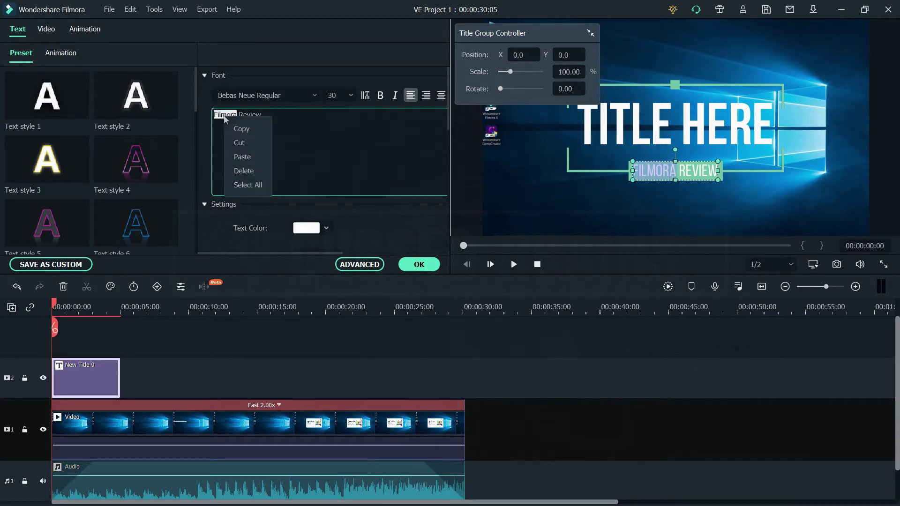
{"action": "left_click", "coordinate": [235, 142]}
{"action": "key", "text": "Delete"}
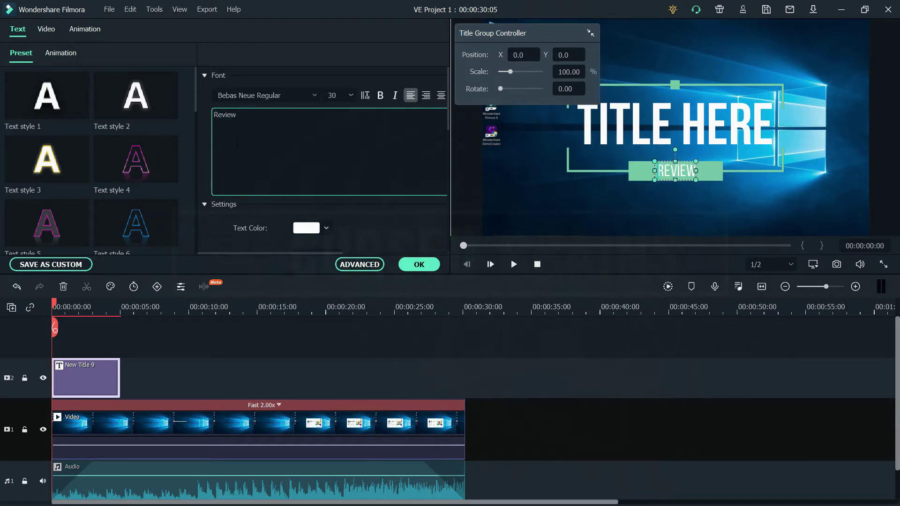
Open the advanced text editor and replace the "TITLE HERE" text with the cut word "Filmora"
{"action": "left_click", "coordinate": [352, 265]}
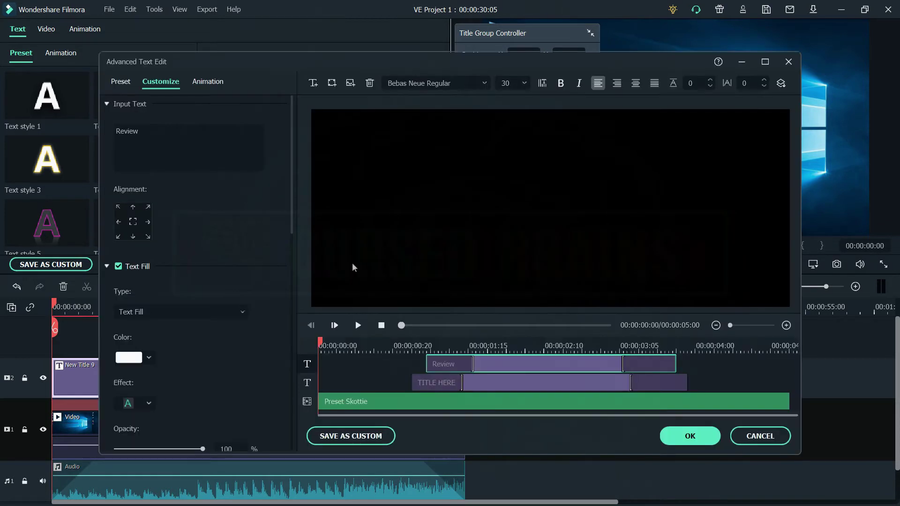
{"action": "left_click", "coordinate": [423, 383]}
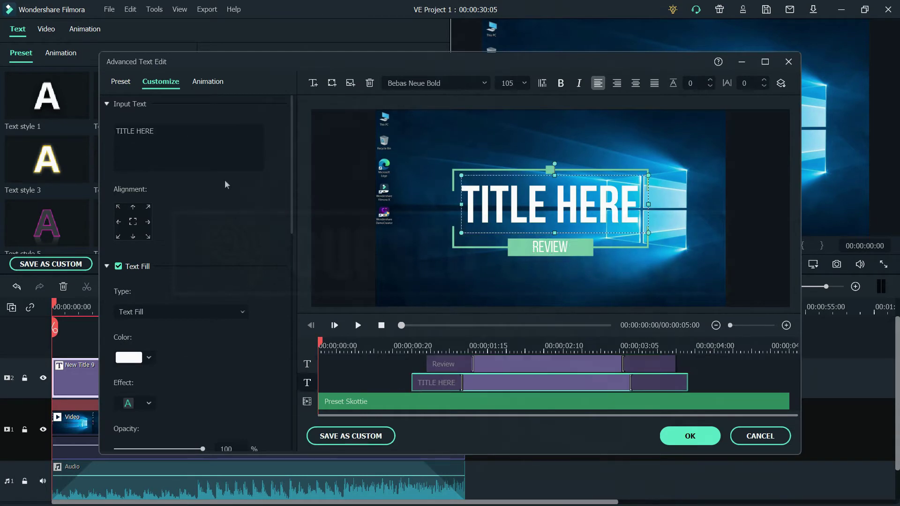
{"action": "left_click", "coordinate": [237, 136]}
{"action": "key", "text": "ctrl+a"}
{"action": "right_click", "coordinate": [192, 138]}
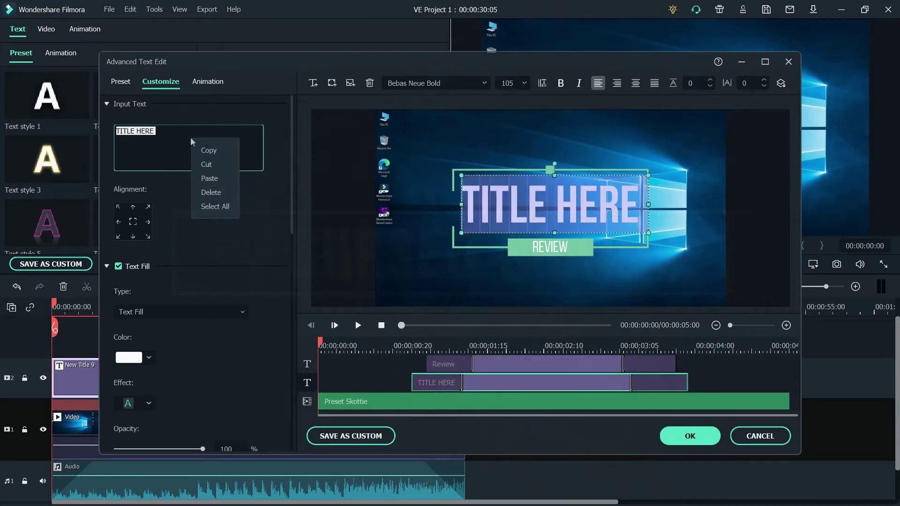
{"action": "left_click", "coordinate": [220, 180]}
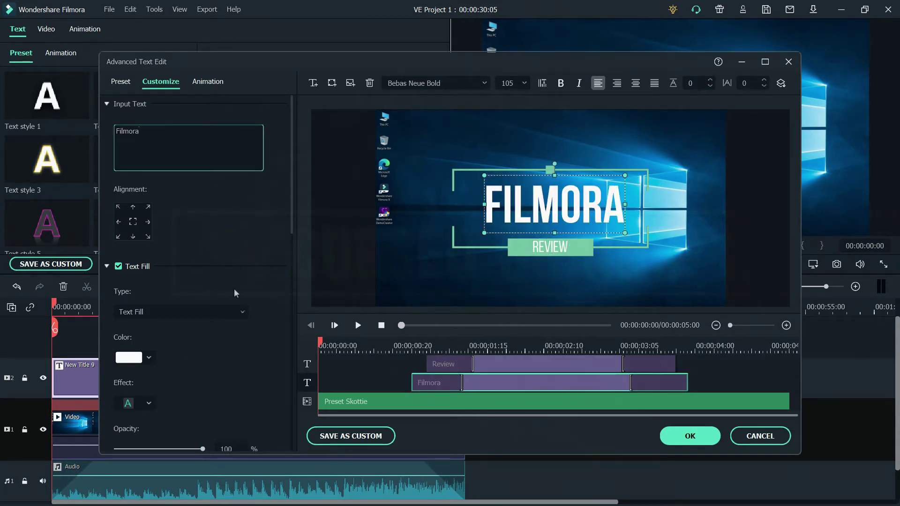
{"action": "left_click", "coordinate": [120, 267]}
{"action": "left_click", "coordinate": [120, 267]}
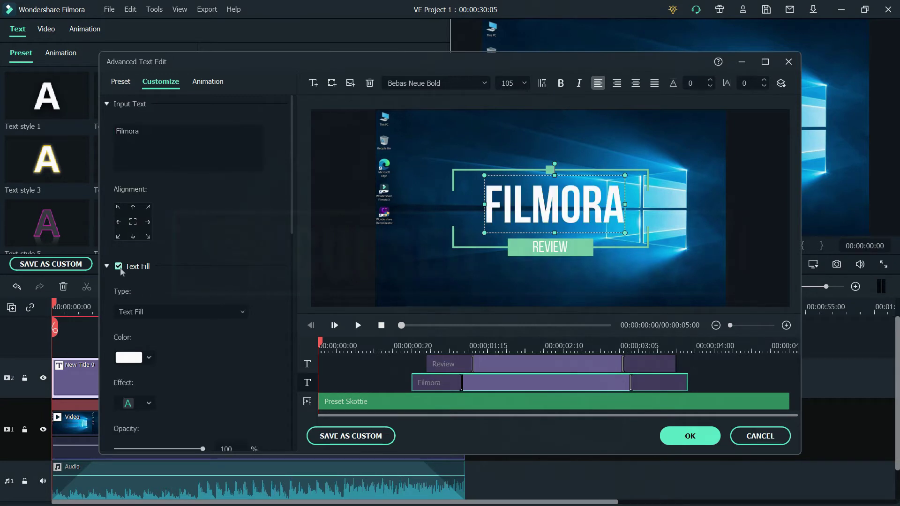
{"action": "scroll", "coordinate": [176, 293], "scroll_direction": "down", "scroll_amount": 1}
{"action": "left_click", "coordinate": [148, 322]}
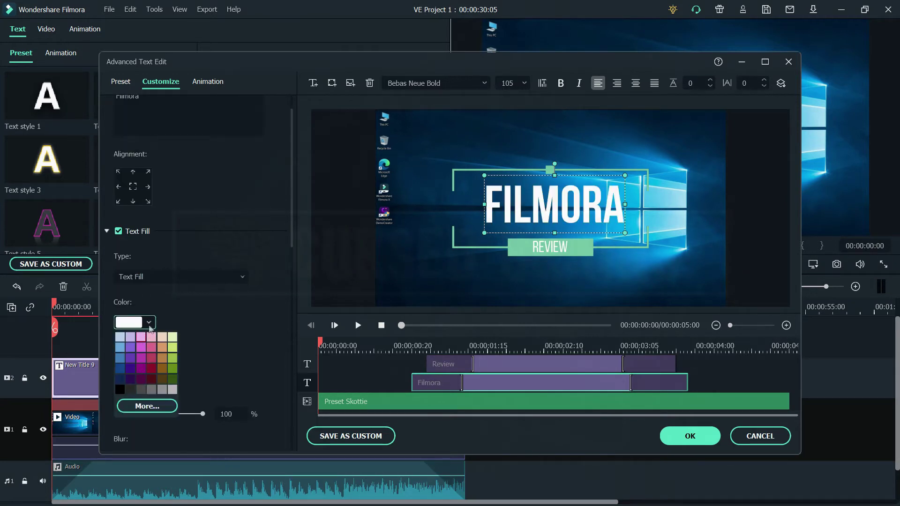
{"action": "left_click", "coordinate": [149, 322]}
{"action": "scroll", "coordinate": [167, 333], "scroll_direction": "down", "scroll_amount": 1}
Try several text fill effects on the Filmora text, apply the third one and set its opacity to 100%
{"action": "left_click", "coordinate": [148, 333]}
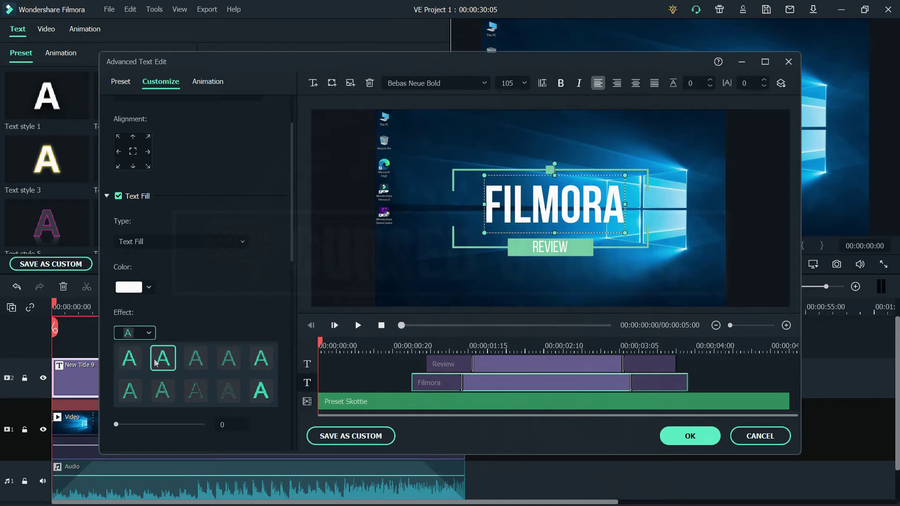
{"action": "left_click", "coordinate": [160, 357]}
{"action": "left_click", "coordinate": [148, 333]}
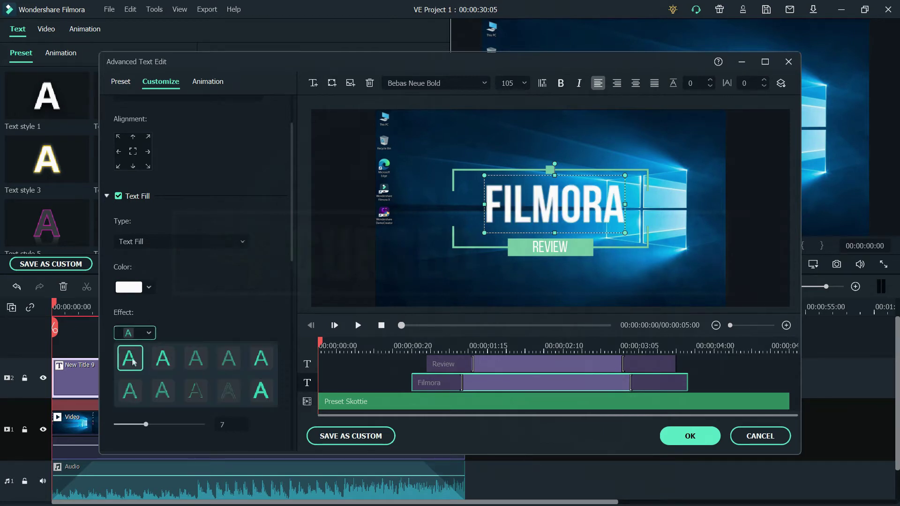
{"action": "left_click", "coordinate": [228, 391]}
{"action": "left_click", "coordinate": [149, 333]}
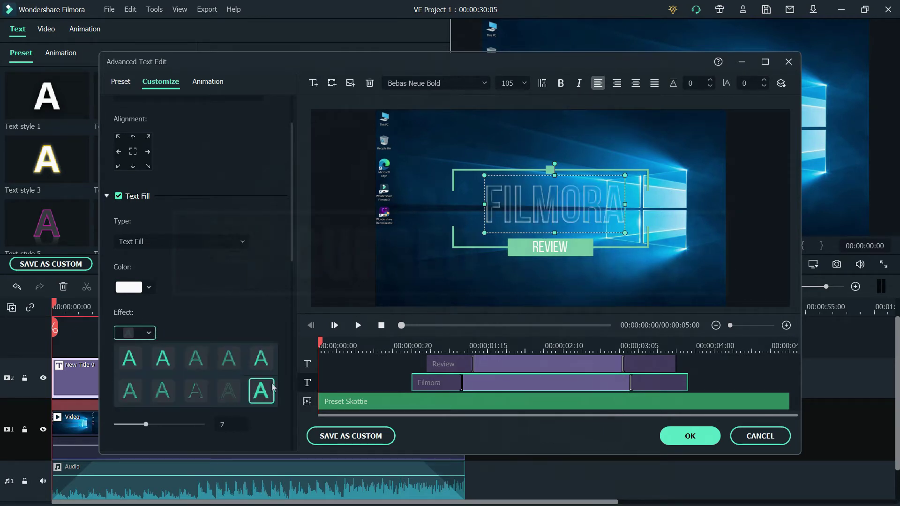
{"action": "left_click", "coordinate": [195, 353]}
{"action": "scroll", "coordinate": [203, 320], "scroll_direction": "down", "scroll_amount": 2}
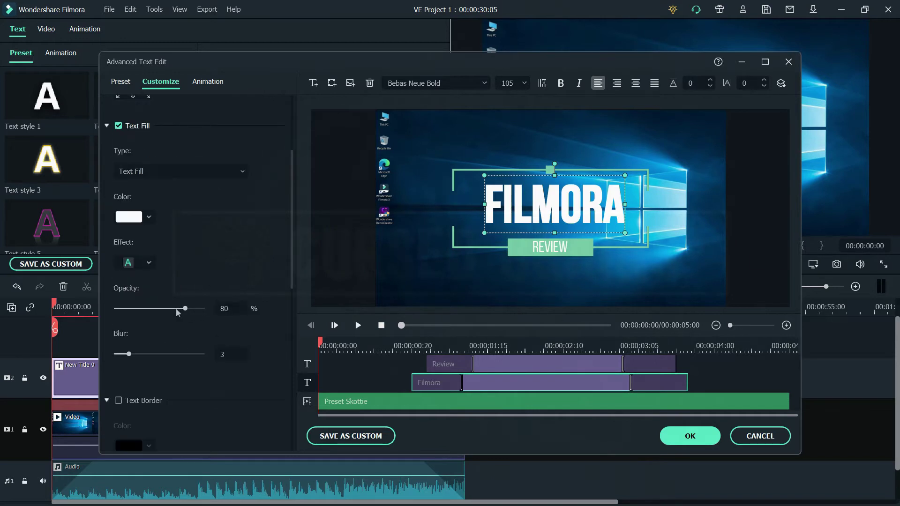
{"action": "left_click_drag", "start_coordinate": [176, 311], "coordinate": [204, 308]}
{"action": "scroll", "coordinate": [186, 334], "scroll_direction": "down", "scroll_amount": 3}
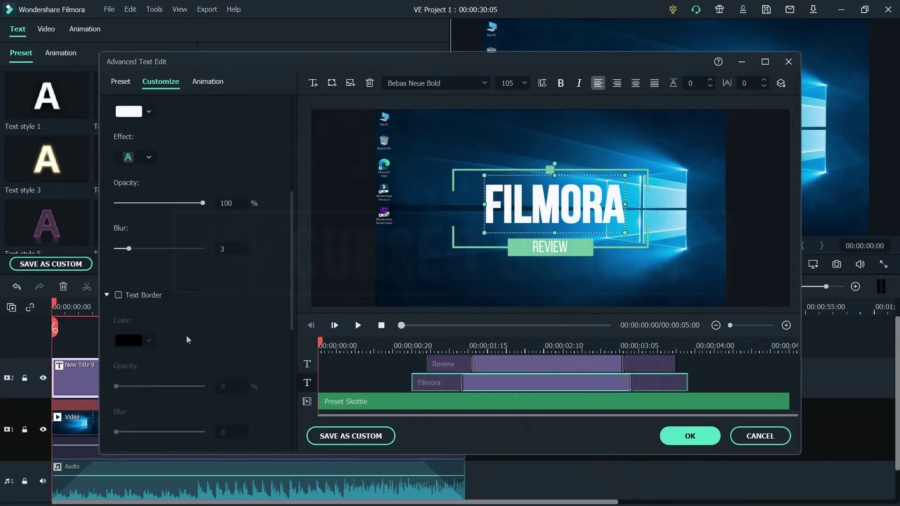
Turn on a black text border and the text shadow for the Filmora text
{"action": "left_click", "coordinate": [119, 295]}
{"action": "left_click", "coordinate": [148, 340]}
{"action": "left_click", "coordinate": [118, 406]}
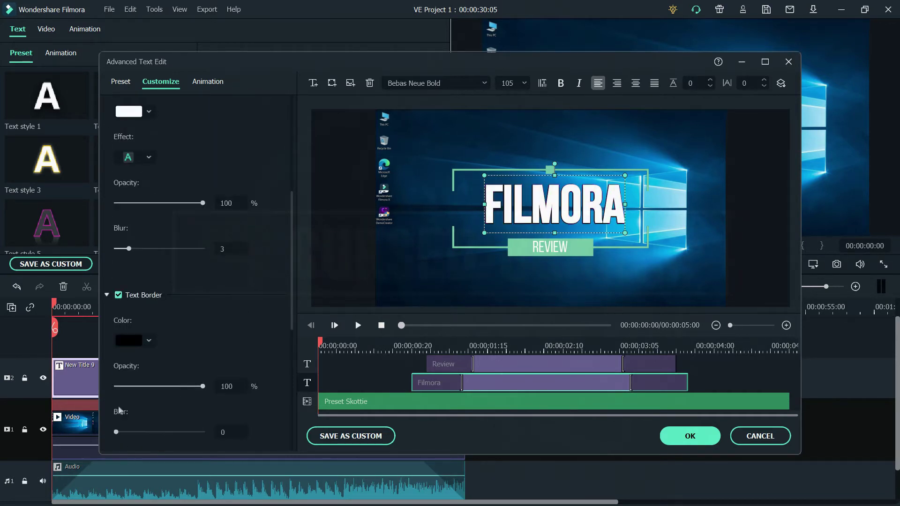
{"action": "scroll", "coordinate": [207, 359], "scroll_direction": "down", "scroll_amount": 4}
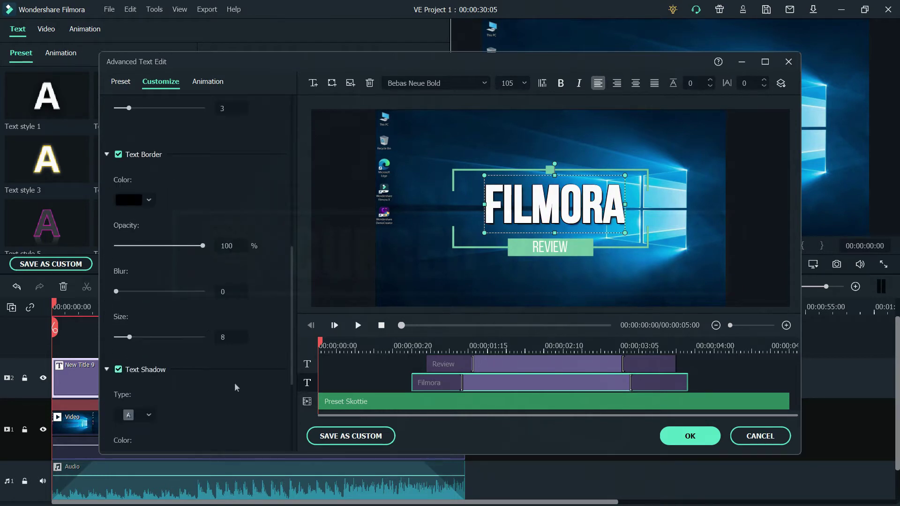
Choose another shadow type for the Filmora text and set the shadow distance to 6
{"action": "scroll", "coordinate": [195, 364], "scroll_direction": "down", "scroll_amount": 5}
{"action": "left_click", "coordinate": [136, 245]}
{"action": "left_click", "coordinate": [161, 268]}
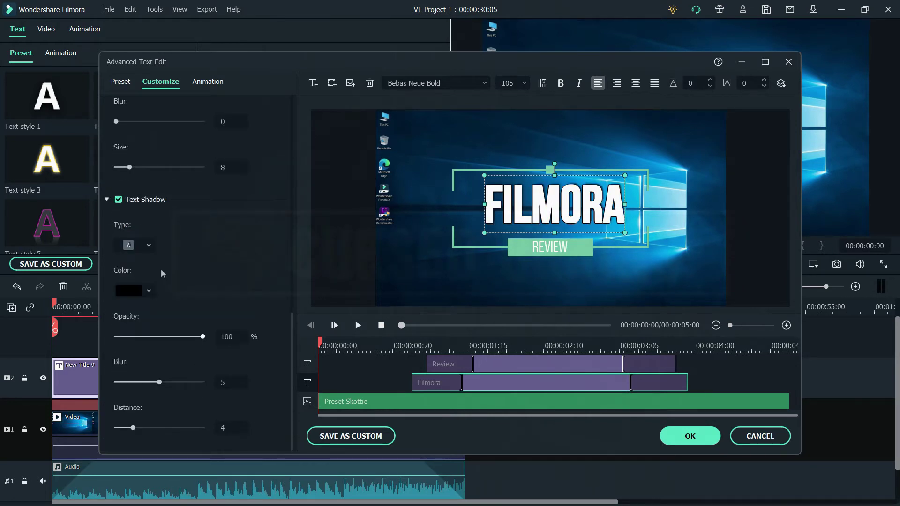
{"action": "left_click", "coordinate": [140, 247]}
{"action": "left_click", "coordinate": [159, 300]}
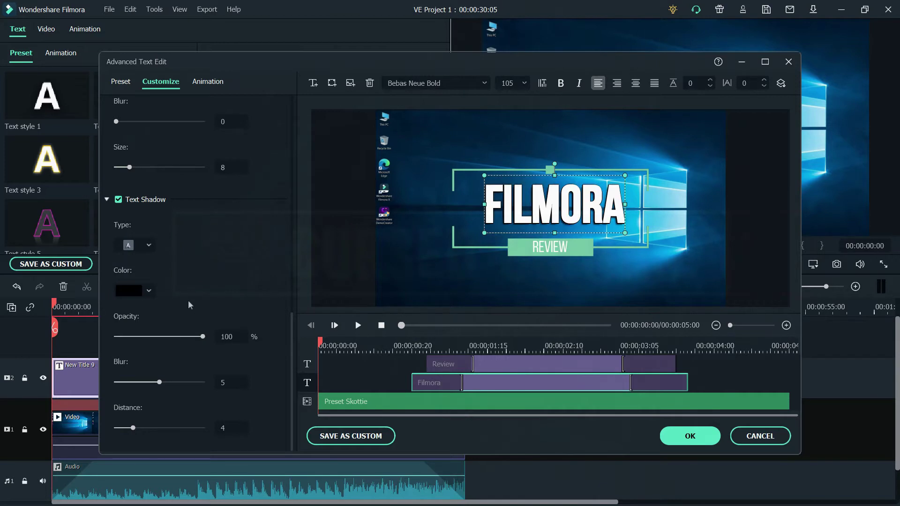
{"action": "left_click_drag", "start_coordinate": [133, 428], "coordinate": [142, 429]}
Turn on the text shadow for the Review text, change its shadow type and reduce the shadow distance
{"action": "left_click", "coordinate": [433, 367]}
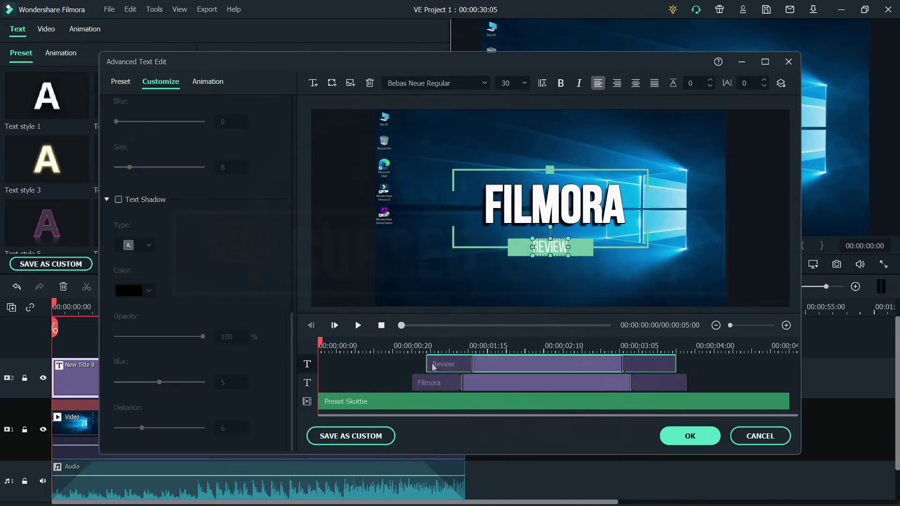
{"action": "left_click", "coordinate": [118, 200]}
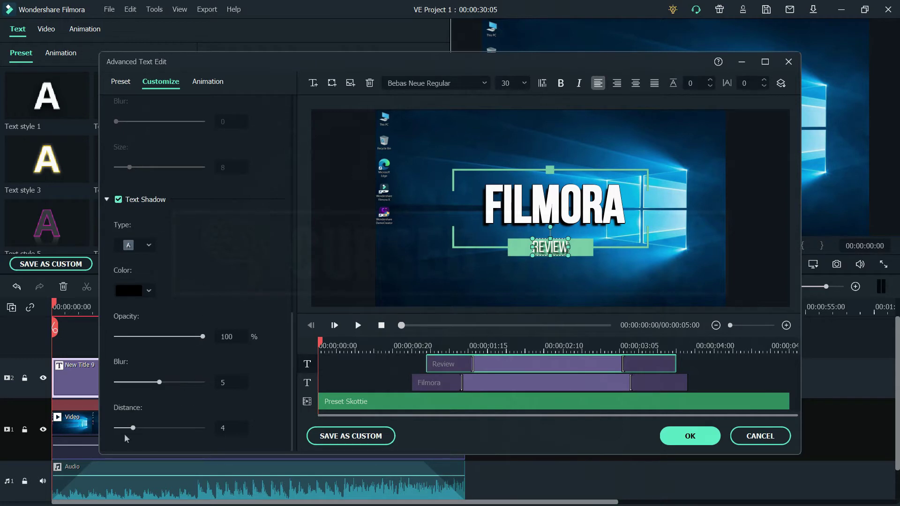
{"action": "left_click", "coordinate": [148, 245]}
{"action": "left_click", "coordinate": [159, 297]}
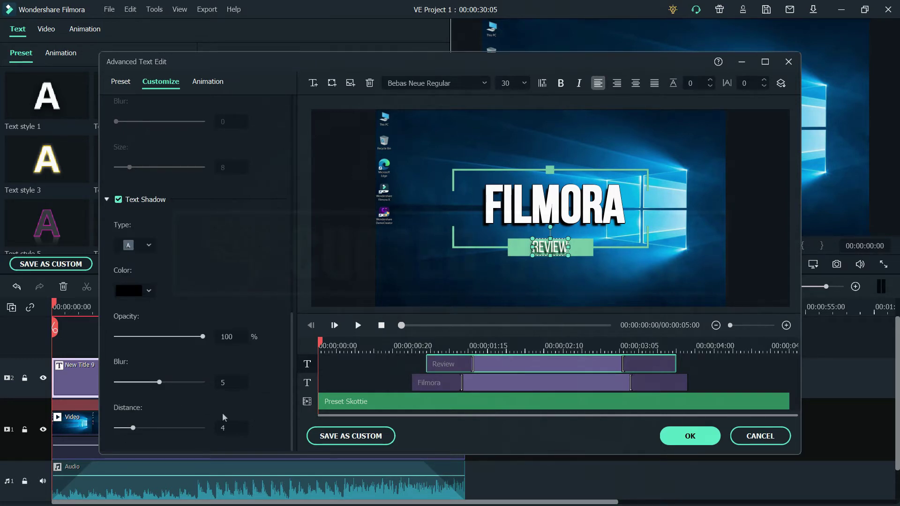
{"action": "left_click_drag", "start_coordinate": [134, 428], "coordinate": [124, 428]}
{"action": "left_click", "coordinate": [348, 376]}
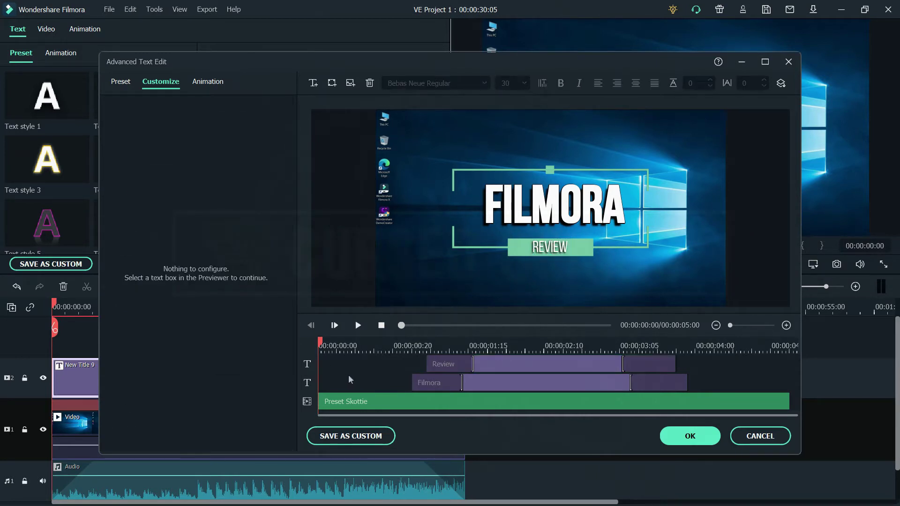
Play back the edited title animation and apply the changes to the title clip
{"action": "left_click", "coordinate": [361, 402]}
{"action": "left_click", "coordinate": [356, 324]}
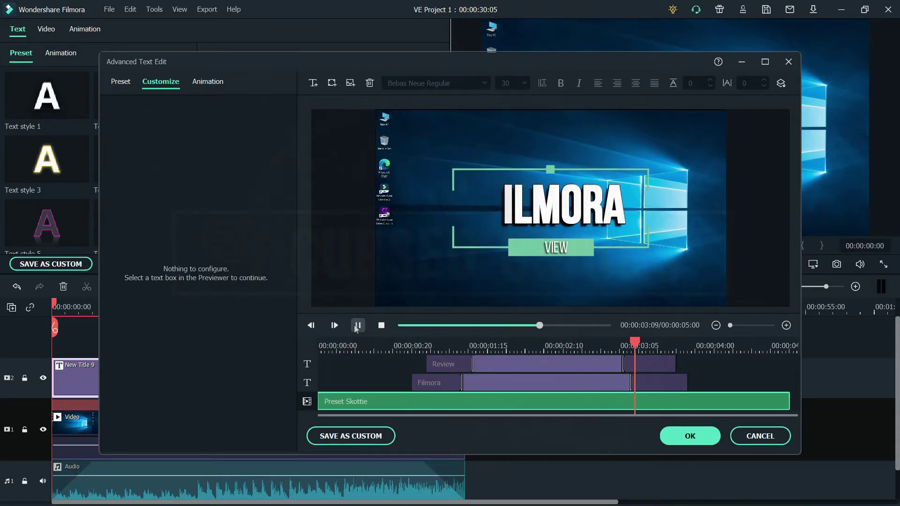
{"action": "left_click", "coordinate": [690, 439]}
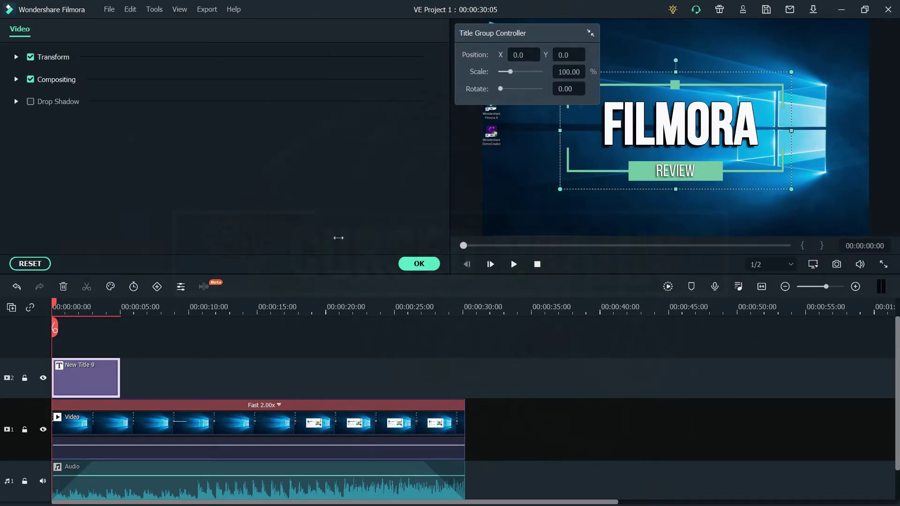
{"action": "left_click", "coordinate": [406, 263]}
Look through the Titles, LowerThirds and Opener templates of the New Concept category
{"action": "scroll", "coordinate": [313, 233], "scroll_direction": "down", "scroll_amount": 5}
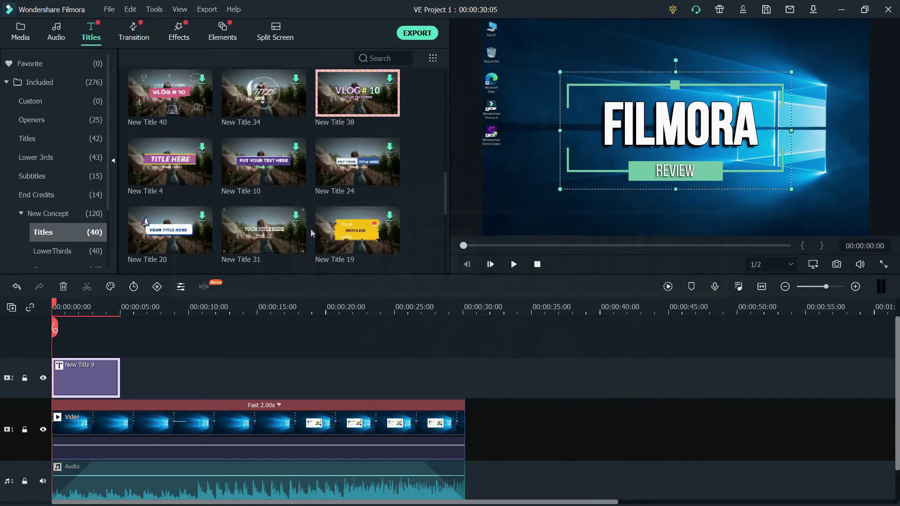
{"action": "scroll", "coordinate": [312, 233], "scroll_direction": "down", "scroll_amount": 3}
{"action": "left_click", "coordinate": [56, 251]}
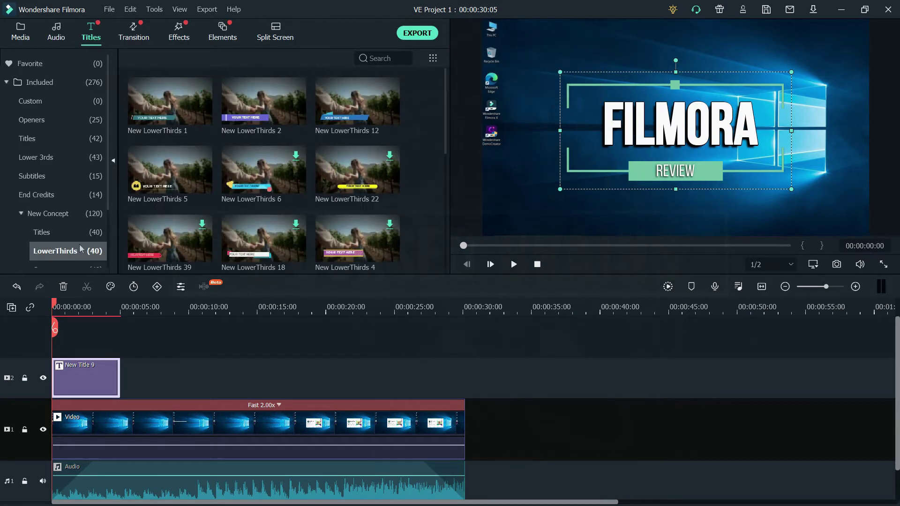
{"action": "scroll", "coordinate": [184, 233], "scroll_direction": "down", "scroll_amount": 5}
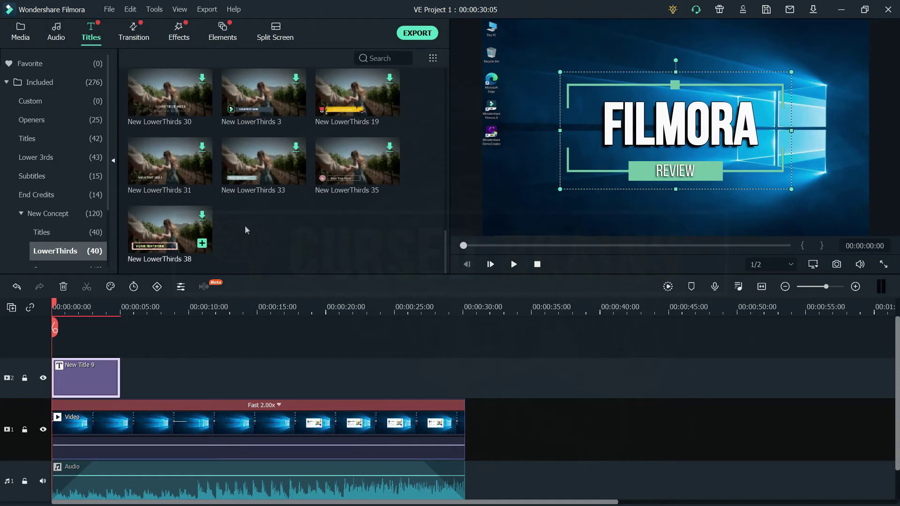
{"action": "scroll", "coordinate": [87, 241], "scroll_direction": "down", "scroll_amount": 4}
{"action": "left_click", "coordinate": [83, 195]}
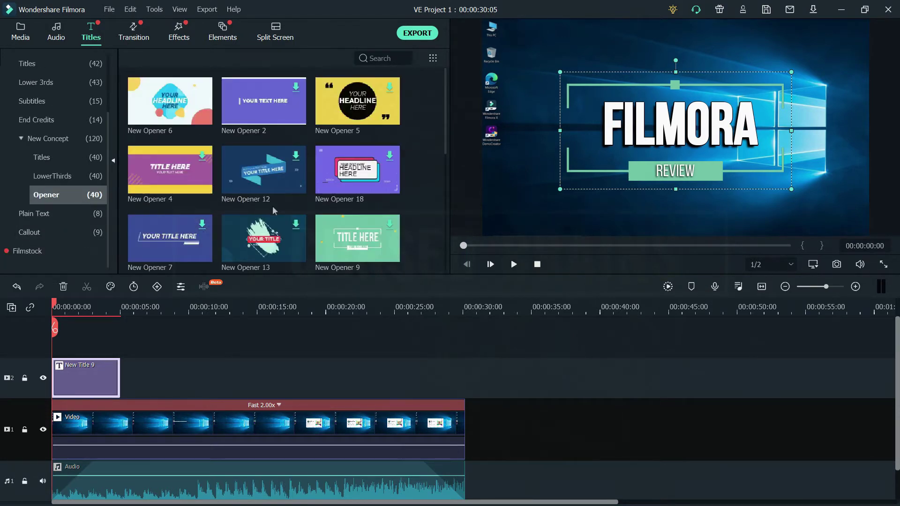
{"action": "scroll", "coordinate": [272, 206], "scroll_direction": "down", "scroll_amount": 2}
{"action": "scroll", "coordinate": [308, 189], "scroll_direction": "down", "scroll_amount": 3}
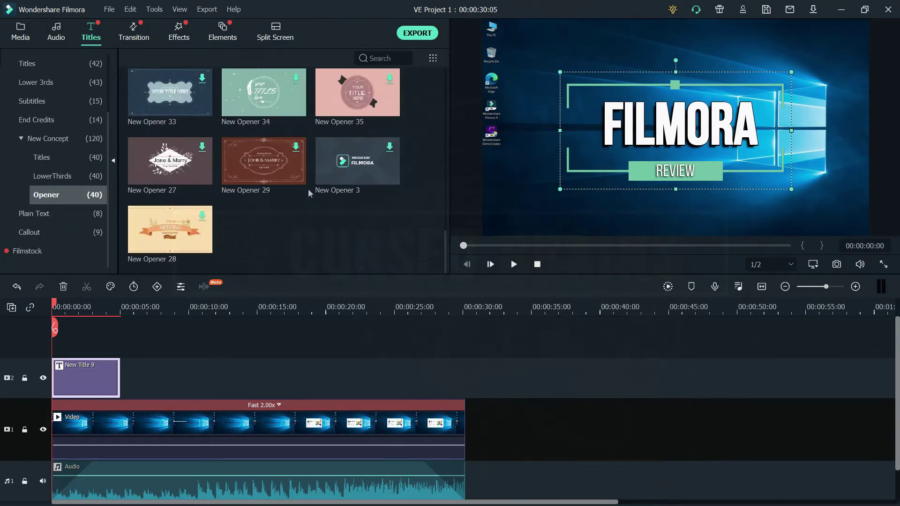
Add the Linear 1 transition to the start of the video clip and play back the opening
{"action": "left_click", "coordinate": [131, 41]}
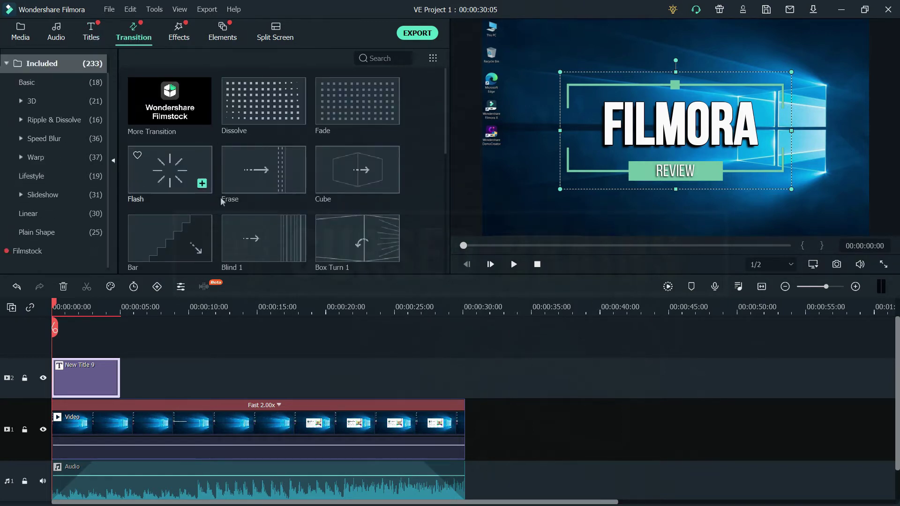
{"action": "scroll", "coordinate": [271, 206], "scroll_direction": "down", "scroll_amount": 10}
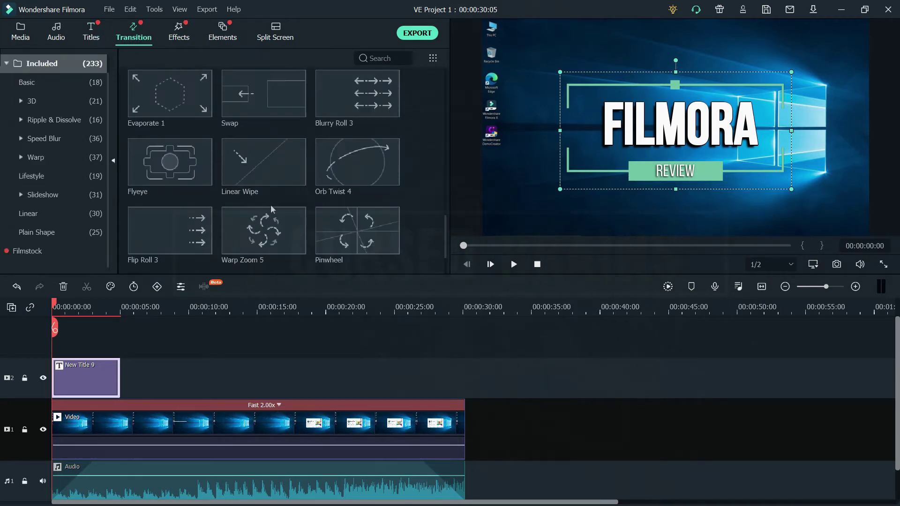
{"action": "scroll", "coordinate": [270, 206], "scroll_direction": "down", "scroll_amount": 8}
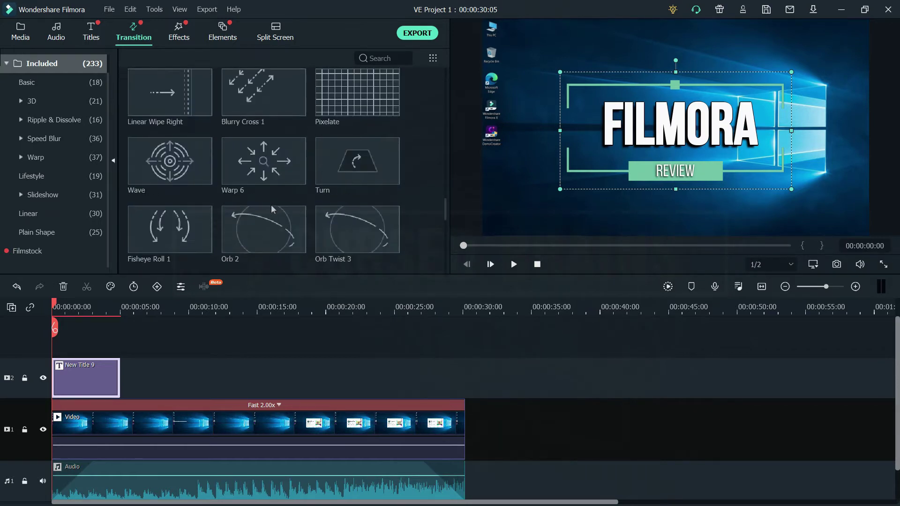
{"action": "scroll", "coordinate": [271, 205], "scroll_direction": "down", "scroll_amount": 8}
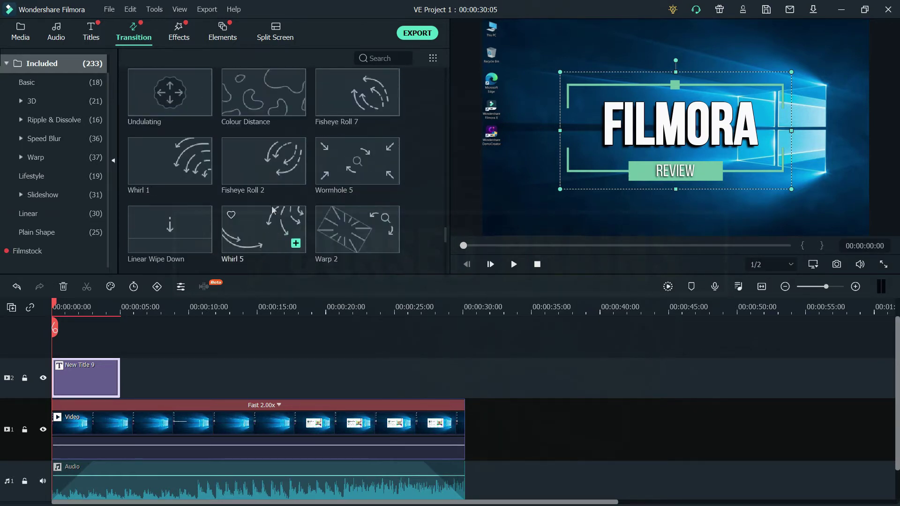
{"action": "scroll", "coordinate": [271, 205], "scroll_direction": "down", "scroll_amount": 8}
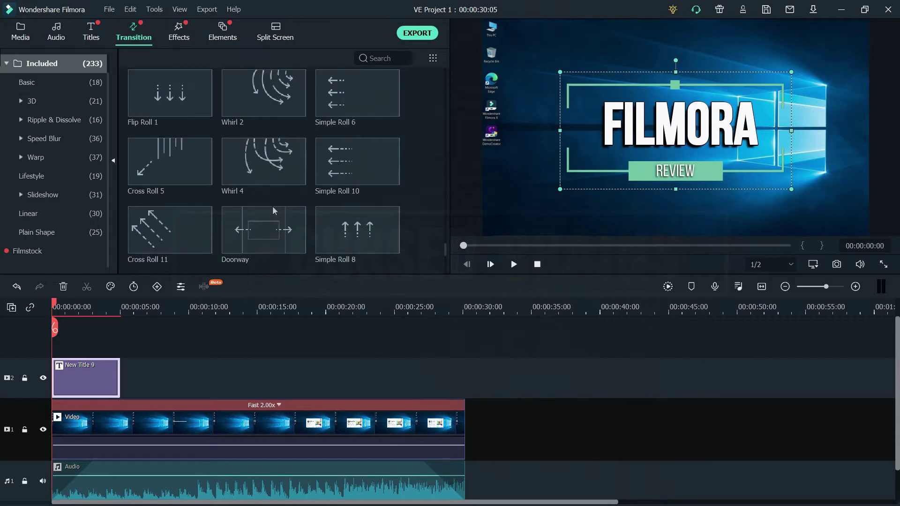
{"action": "scroll", "coordinate": [273, 210], "scroll_direction": "down", "scroll_amount": 8}
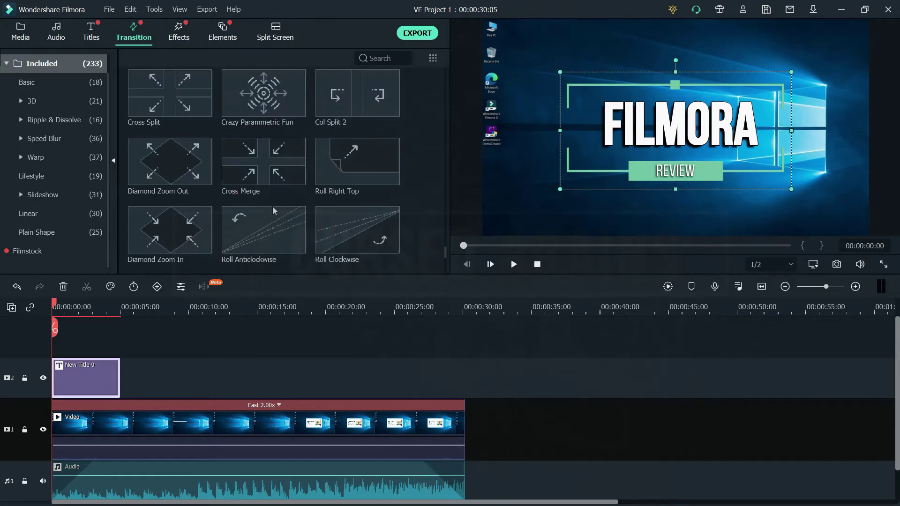
{"action": "scroll", "coordinate": [274, 210], "scroll_direction": "down", "scroll_amount": 3}
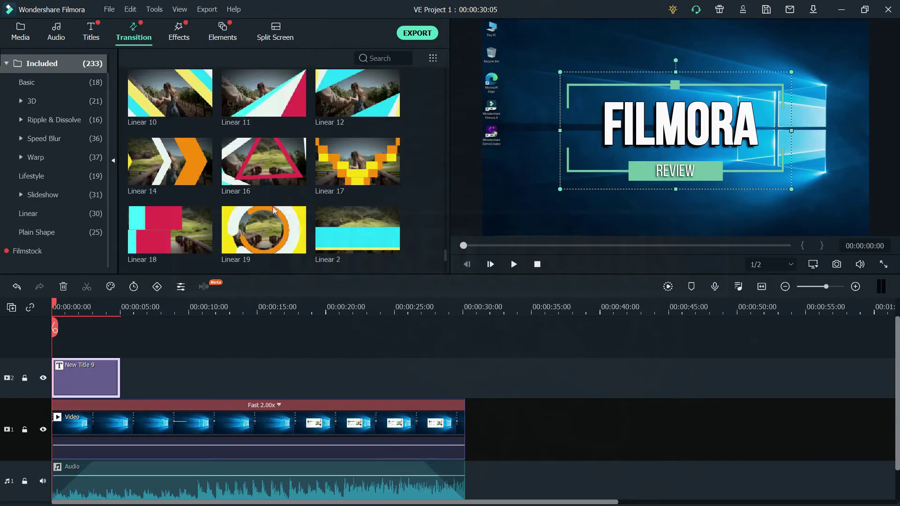
{"action": "left_click_drag", "start_coordinate": [341, 220], "coordinate": [57, 415]}
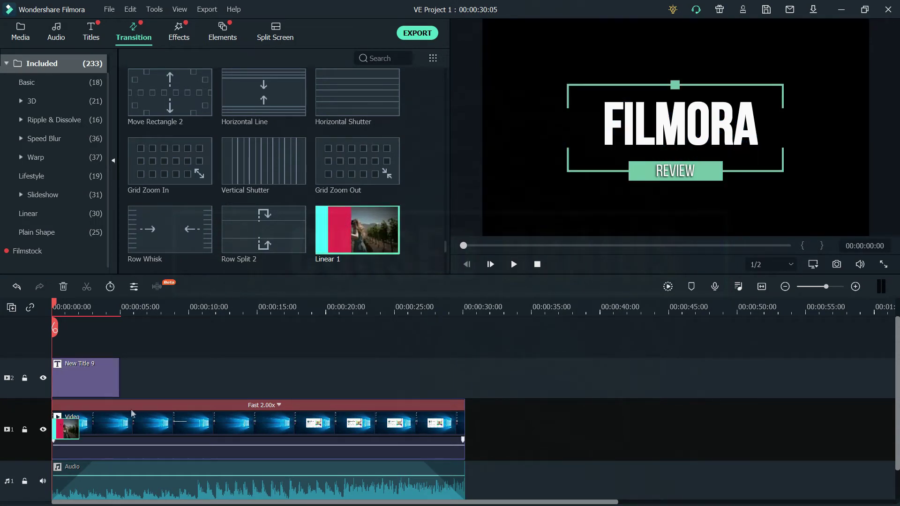
{"action": "left_click", "coordinate": [512, 266]}
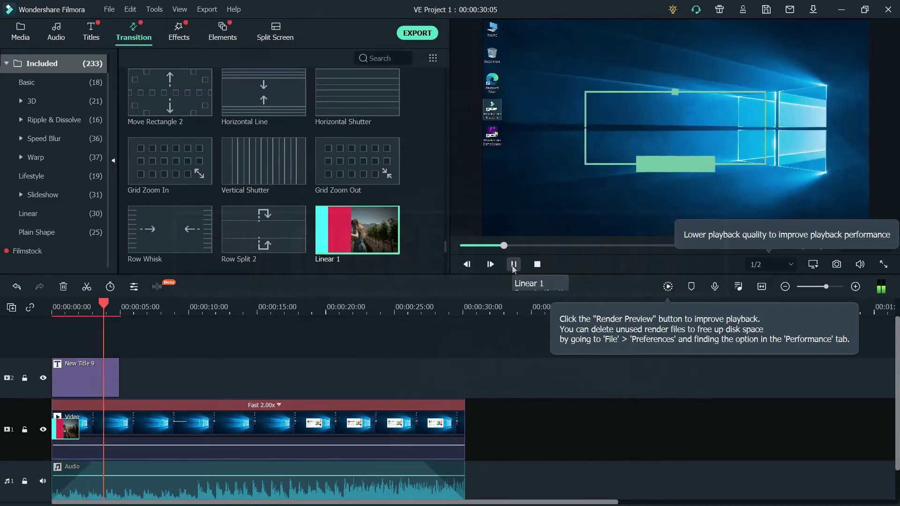
{"action": "left_click", "coordinate": [513, 264]}
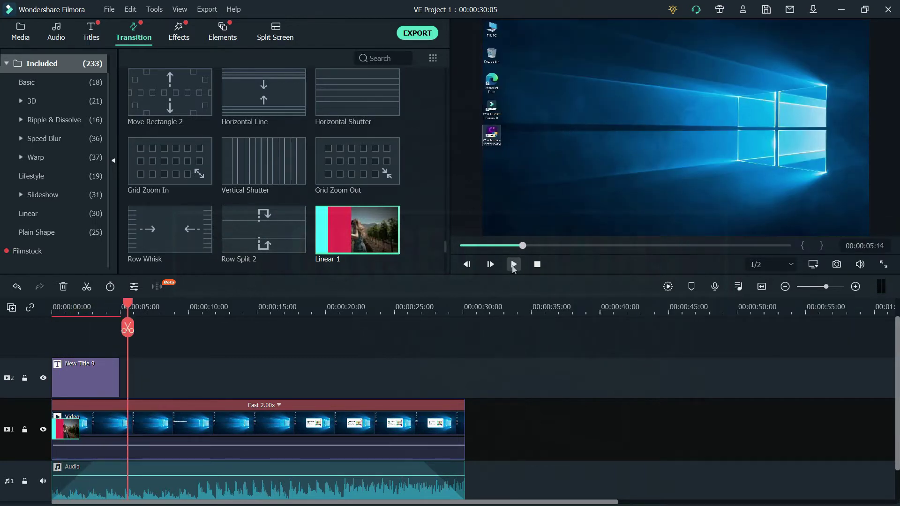
Try reduced preview playback qualities, including 1/4 and 1/8, and set the playback quality to Full
{"action": "left_click", "coordinate": [769, 263]}
{"action": "left_click", "coordinate": [771, 286]}
{"action": "left_click", "coordinate": [763, 264]}
{"action": "left_click", "coordinate": [763, 317]}
{"action": "left_click", "coordinate": [763, 264]}
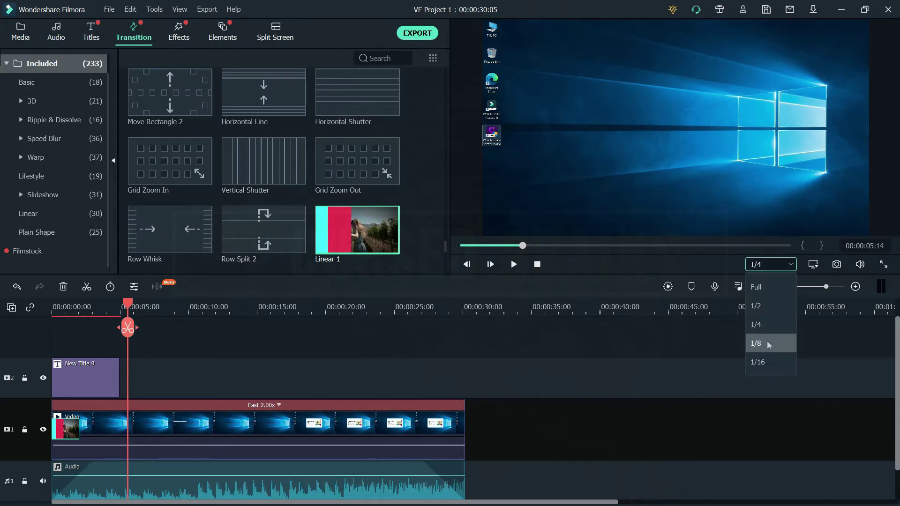
{"action": "left_click", "coordinate": [767, 340]}
{"action": "left_click", "coordinate": [766, 261]}
{"action": "left_click", "coordinate": [769, 287]}
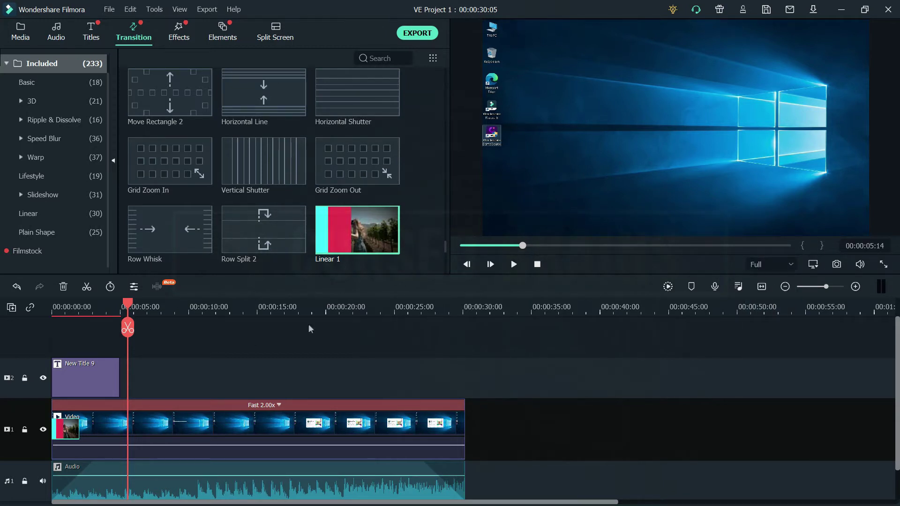
Play back the opening from the start of the timeline at Full quality
{"action": "left_click", "coordinate": [53, 310]}
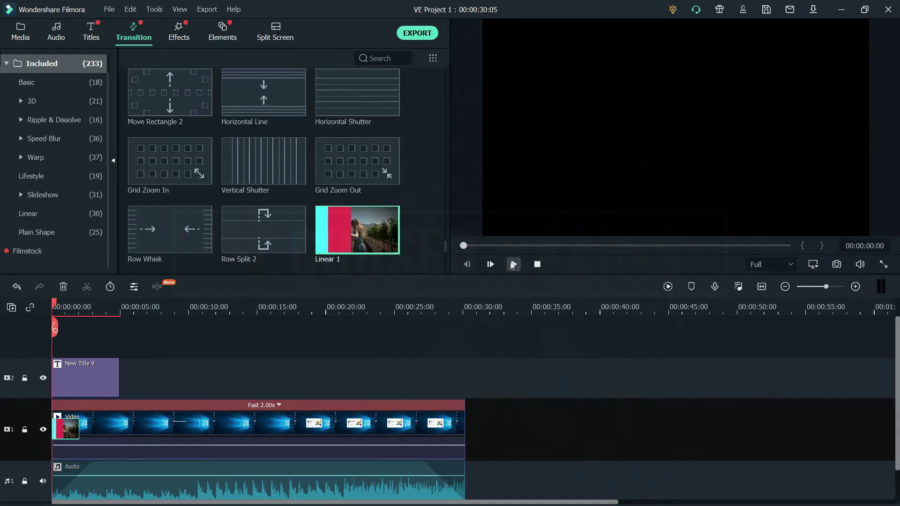
{"action": "left_click", "coordinate": [514, 264]}
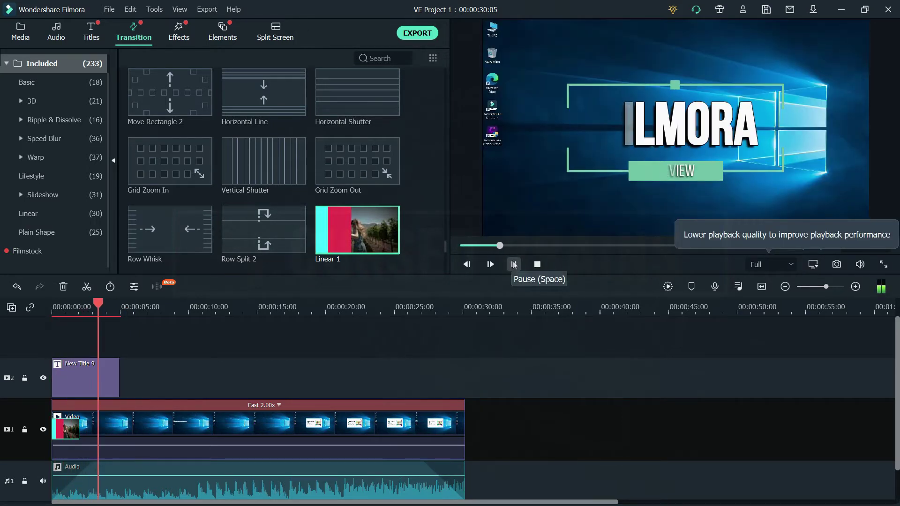
{"action": "left_click", "coordinate": [514, 264]}
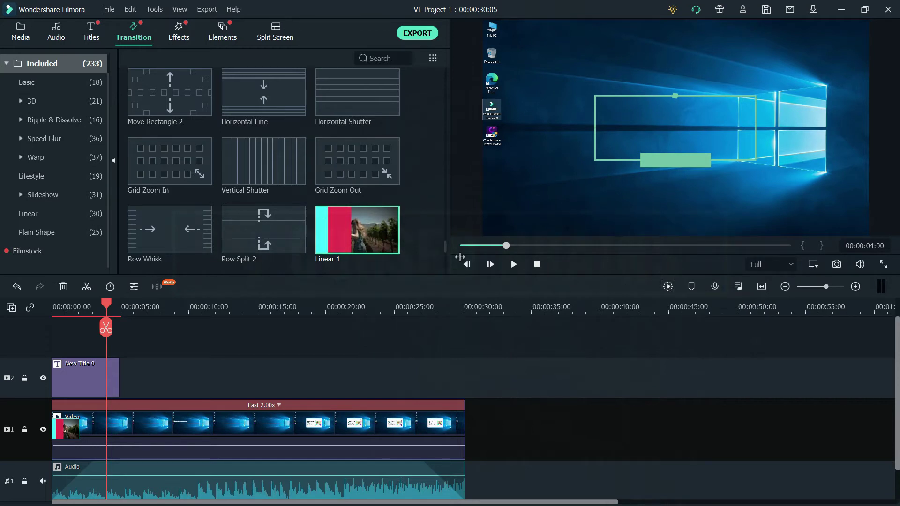
Render the timeline preview and play the rendered opening from the start
{"action": "left_click", "coordinate": [669, 286]}
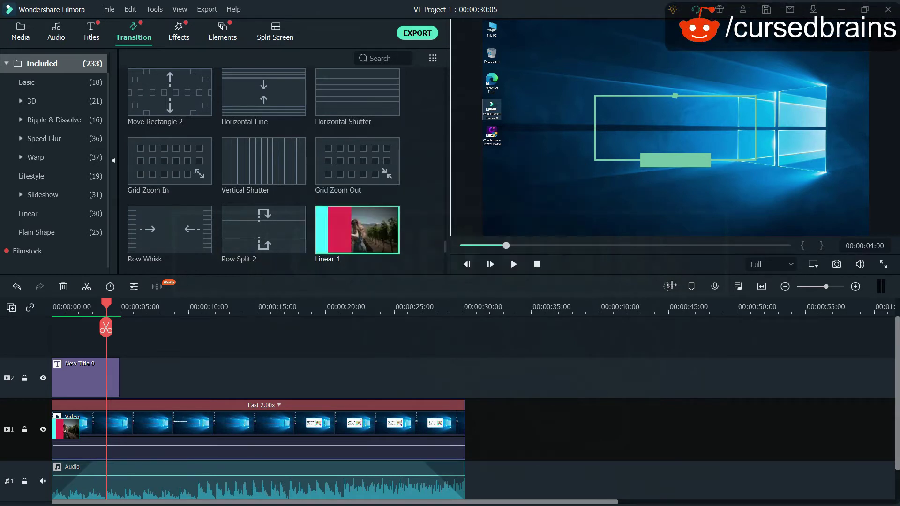
{"action": "left_click", "coordinate": [62, 307]}
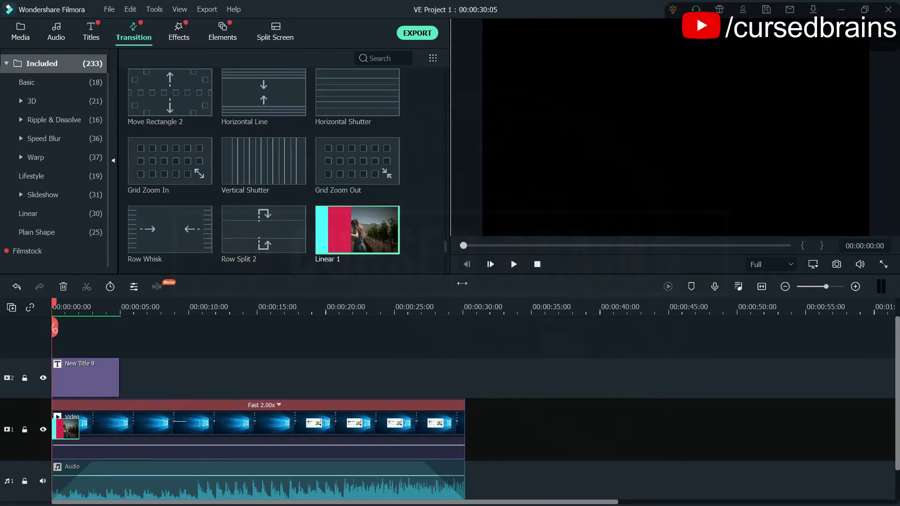
{"action": "left_click", "coordinate": [513, 264]}
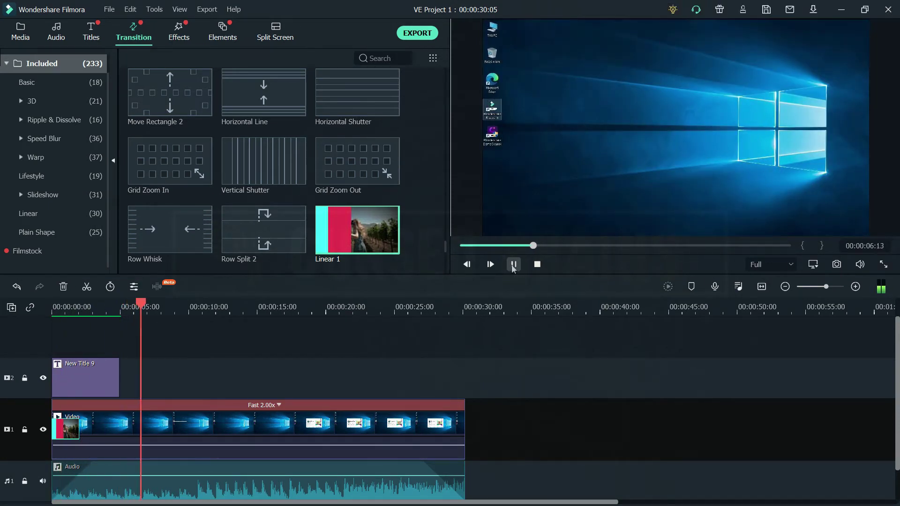
{"action": "left_click", "coordinate": [514, 264]}
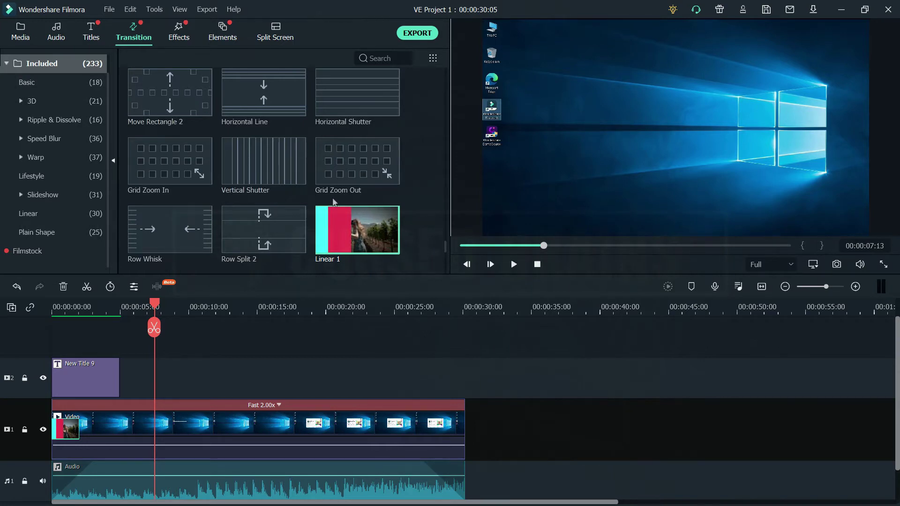
Apply the Chromatic Aberration effect to the video clip
{"action": "scroll", "coordinate": [332, 197], "scroll_direction": "up", "scroll_amount": 5}
{"action": "scroll", "coordinate": [333, 198], "scroll_direction": "up", "scroll_amount": 8}
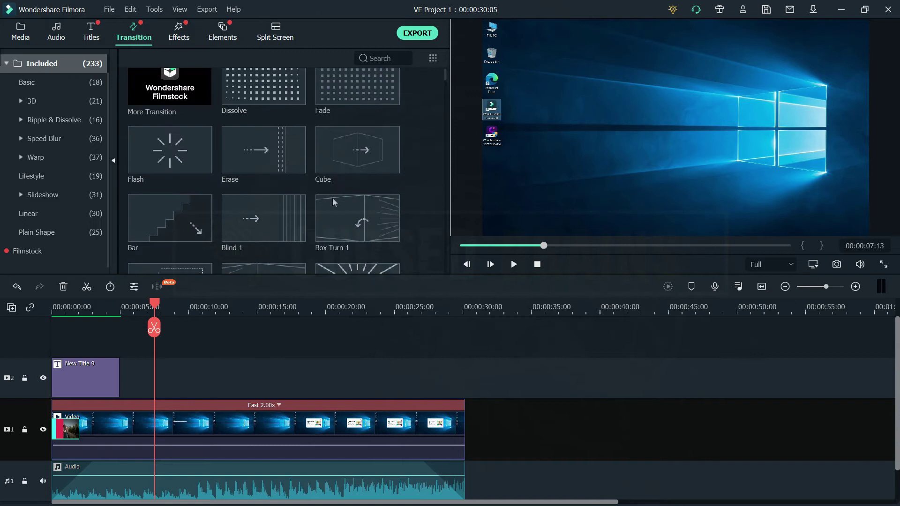
{"action": "scroll", "coordinate": [333, 198], "scroll_direction": "up", "scroll_amount": 1}
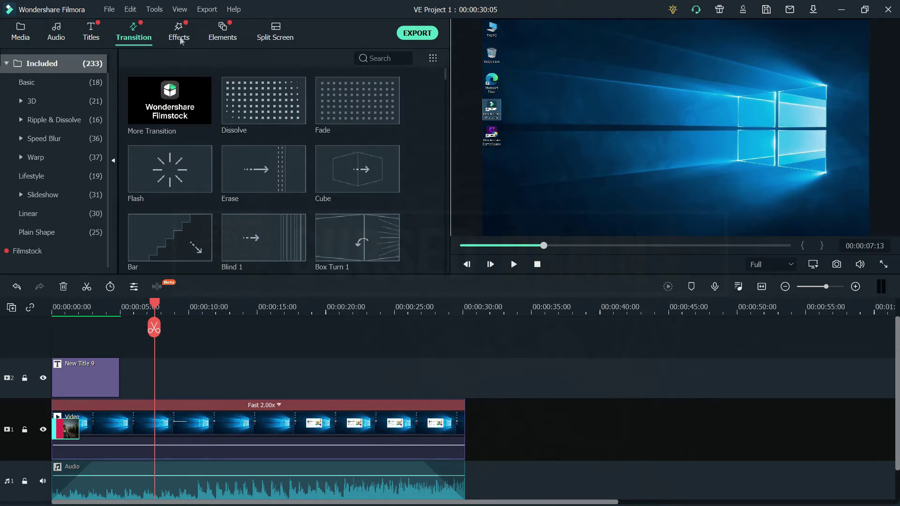
{"action": "left_click", "coordinate": [179, 39]}
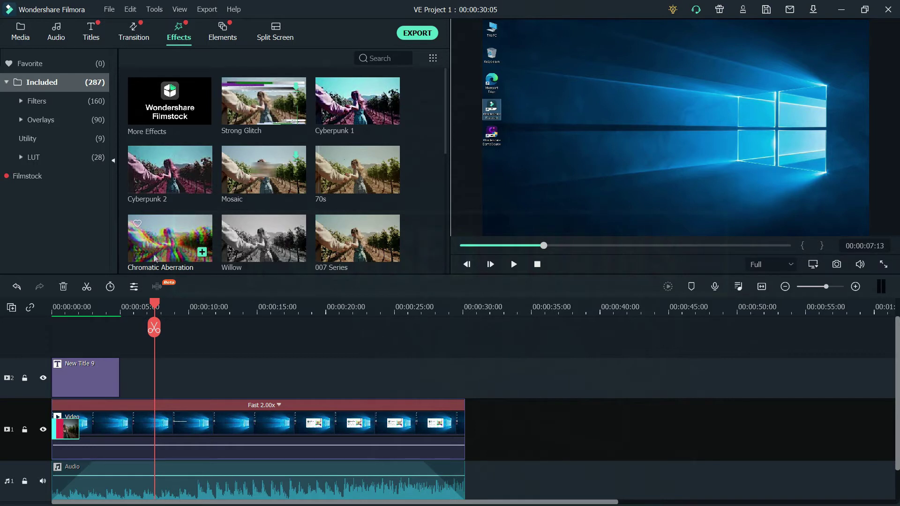
{"action": "left_click_drag", "start_coordinate": [154, 257], "coordinate": [61, 417]}
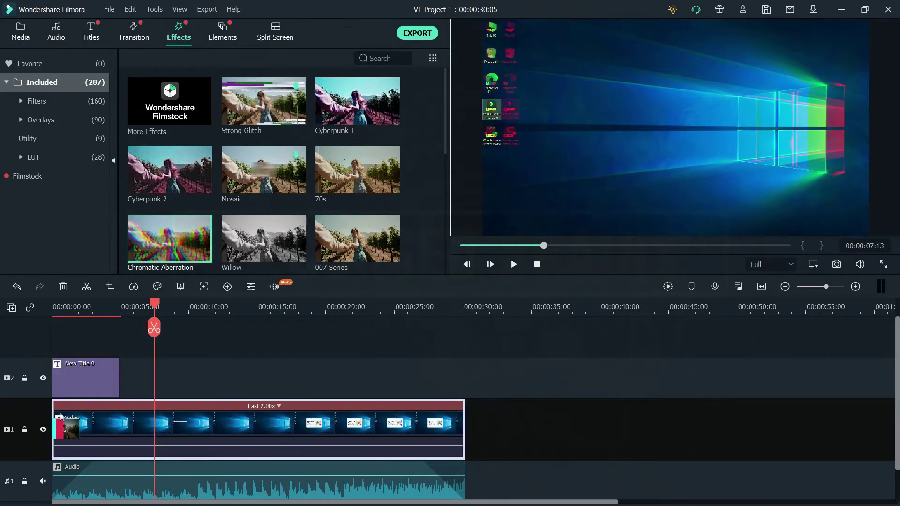
Play back the video with the Chromatic Aberration effect from the start and undo the effect
{"action": "left_click_drag", "start_coordinate": [156, 303], "coordinate": [44, 304]}
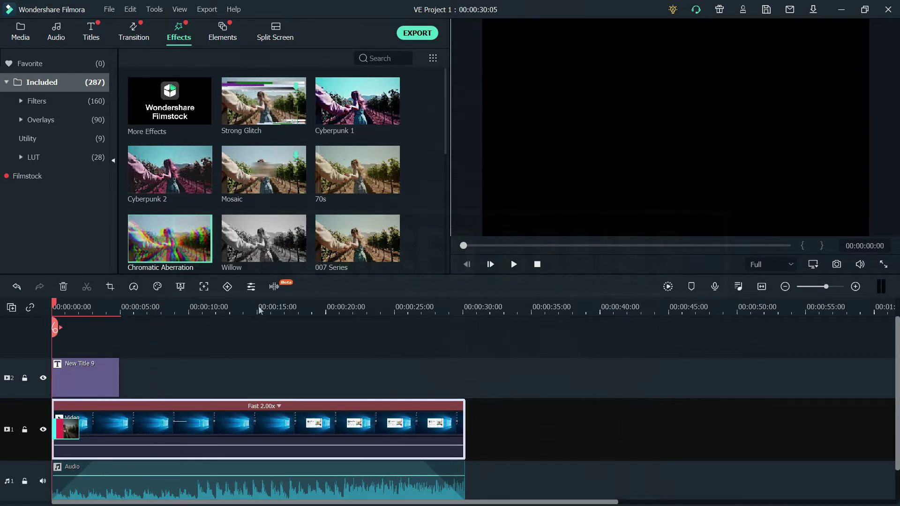
{"action": "left_click", "coordinate": [513, 265]}
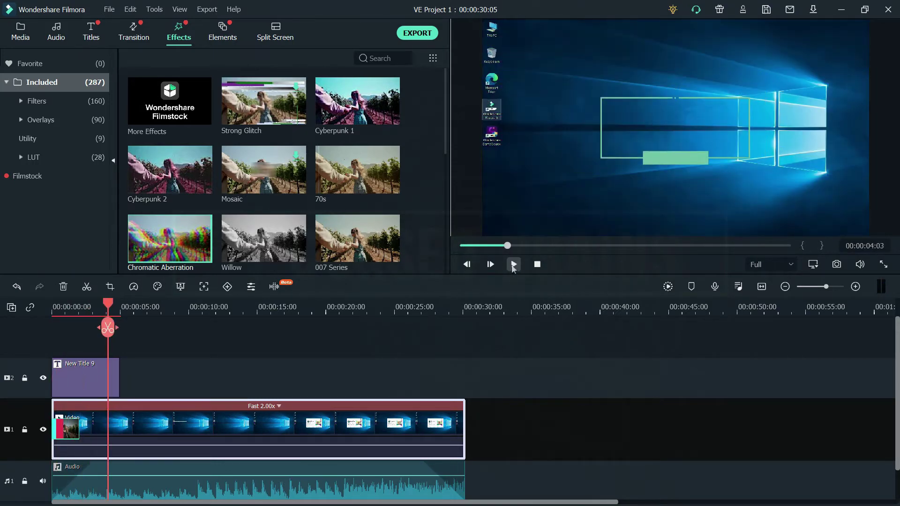
{"action": "left_click", "coordinate": [514, 265]}
{"action": "left_click", "coordinate": [196, 370]}
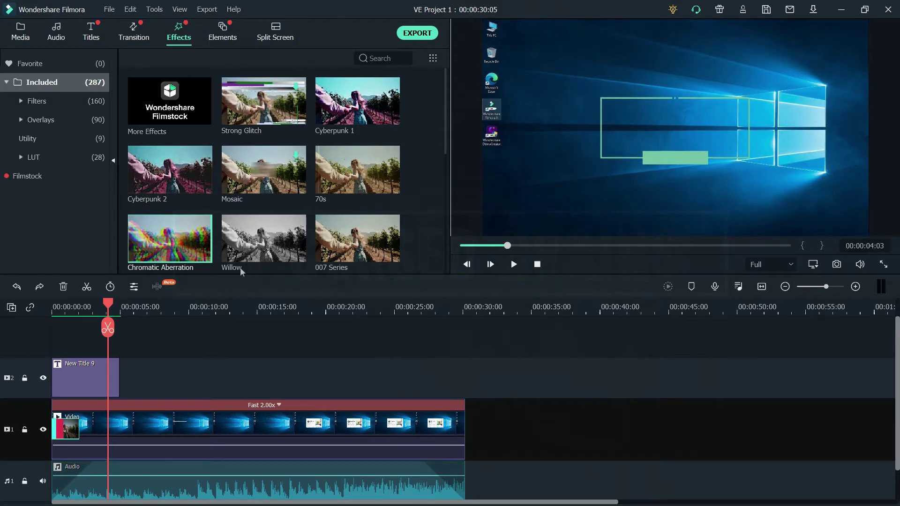
Try the Film 4 effect on the video clip and undo it
{"action": "scroll", "coordinate": [271, 199], "scroll_direction": "down", "scroll_amount": 5}
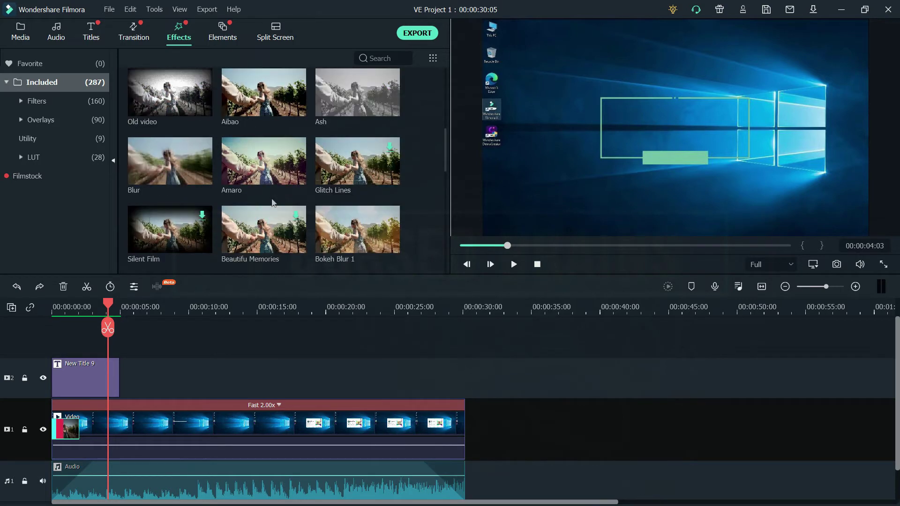
{"action": "scroll", "coordinate": [272, 201], "scroll_direction": "down", "scroll_amount": 3}
{"action": "scroll", "coordinate": [352, 172], "scroll_direction": "down", "scroll_amount": 1}
{"action": "scroll", "coordinate": [352, 174], "scroll_direction": "up", "scroll_amount": 4}
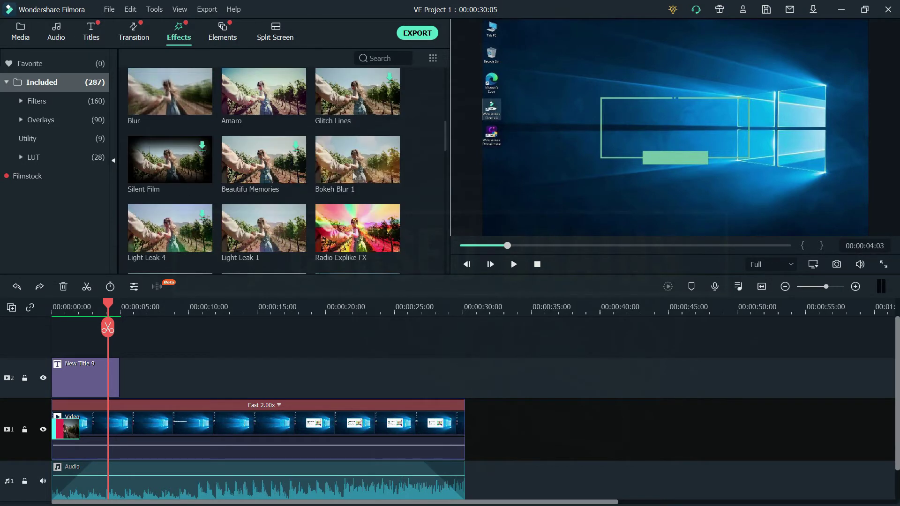
{"action": "left_click_drag", "start_coordinate": [352, 175], "coordinate": [105, 424]}
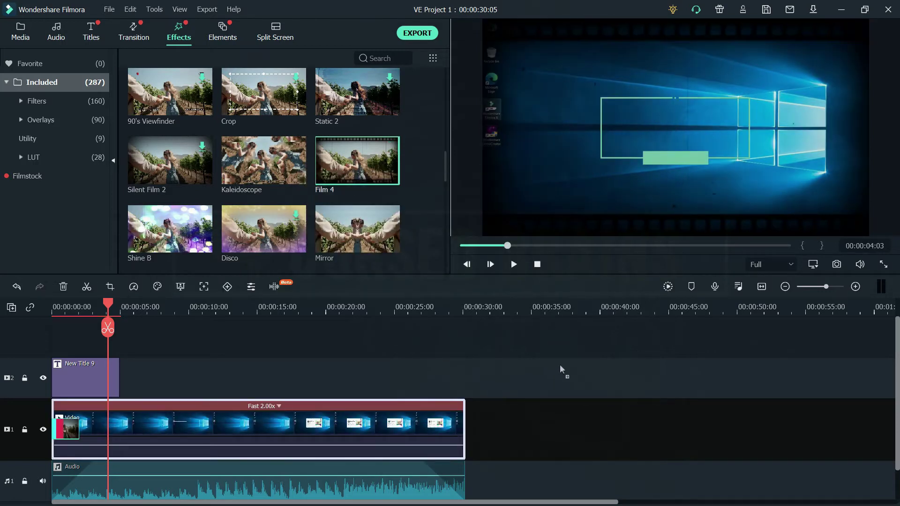
{"action": "key", "text": "ctrl+z"}
Try the Cyberpunk 2 effect on the video clip and undo it
{"action": "scroll", "coordinate": [387, 240], "scroll_direction": "down", "scroll_amount": 5}
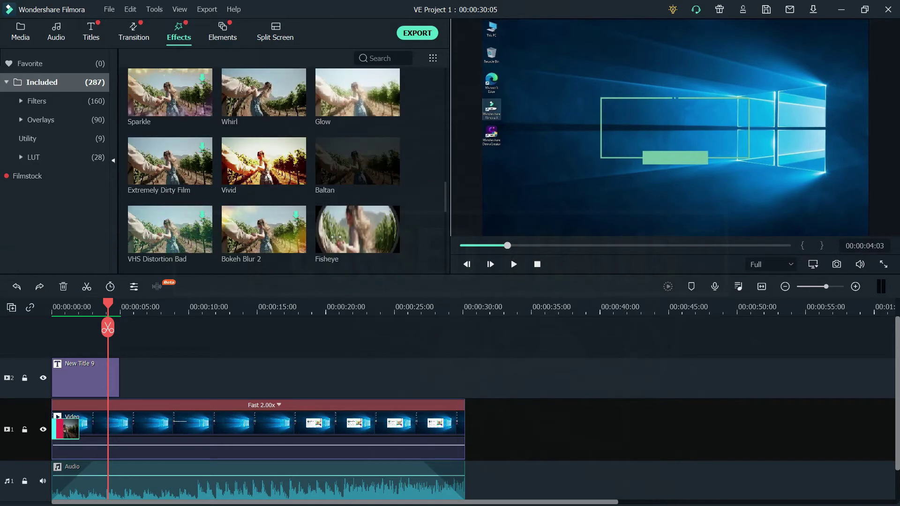
{"action": "scroll", "coordinate": [335, 236], "scroll_direction": "up", "scroll_amount": 10}
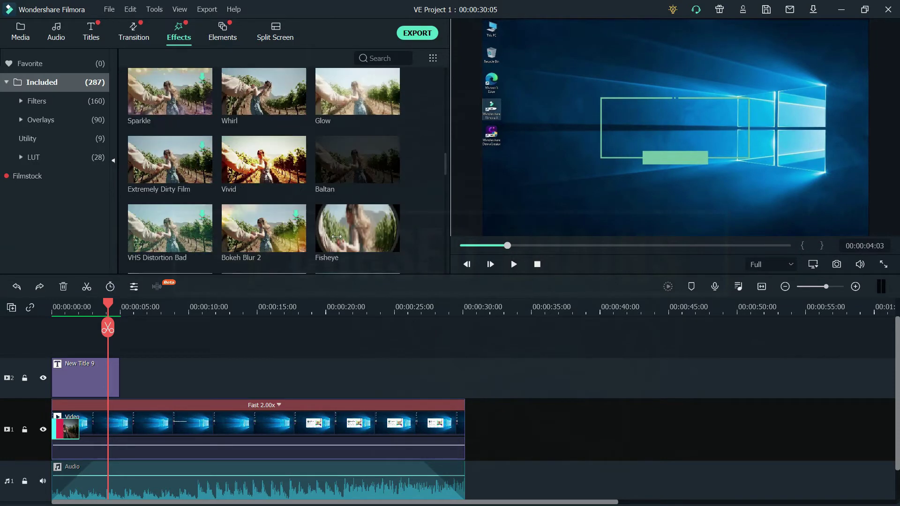
{"action": "scroll", "coordinate": [336, 236], "scroll_direction": "up", "scroll_amount": 5}
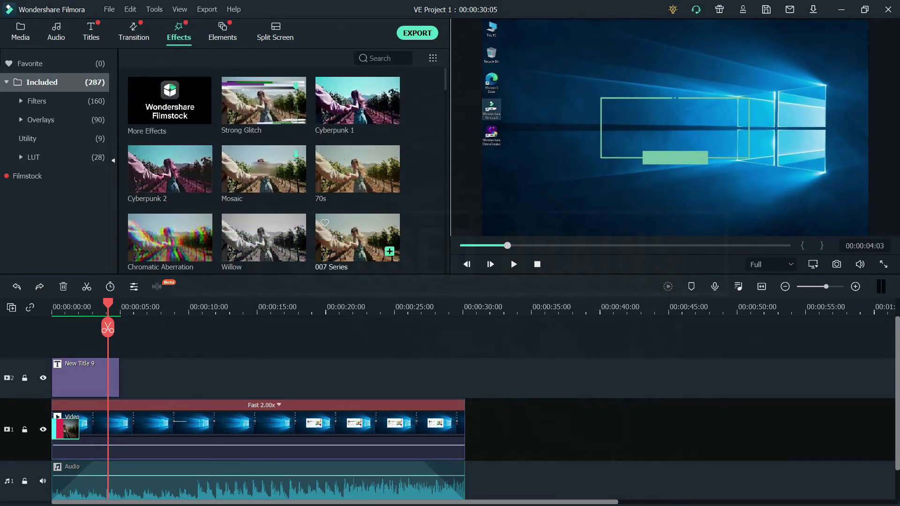
{"action": "left_click_drag", "start_coordinate": [170, 169], "coordinate": [187, 427]}
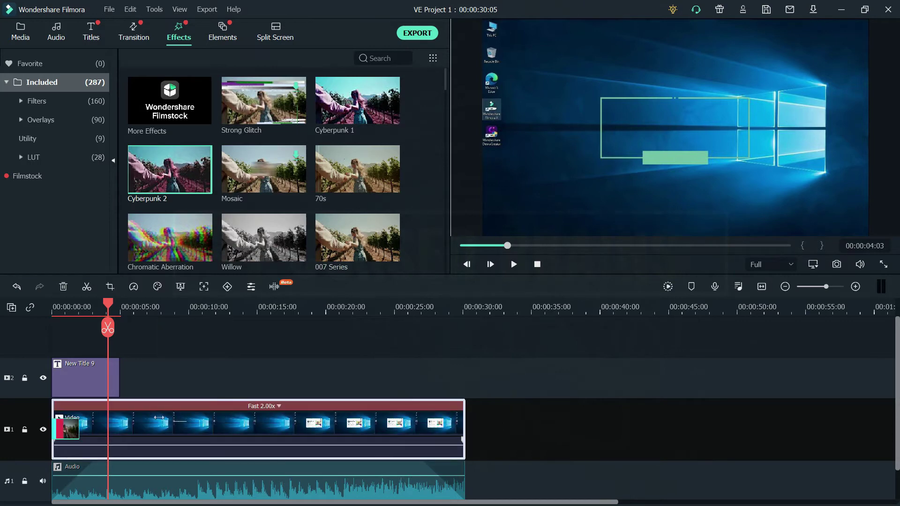
{"action": "key", "text": "ctrl+z"}
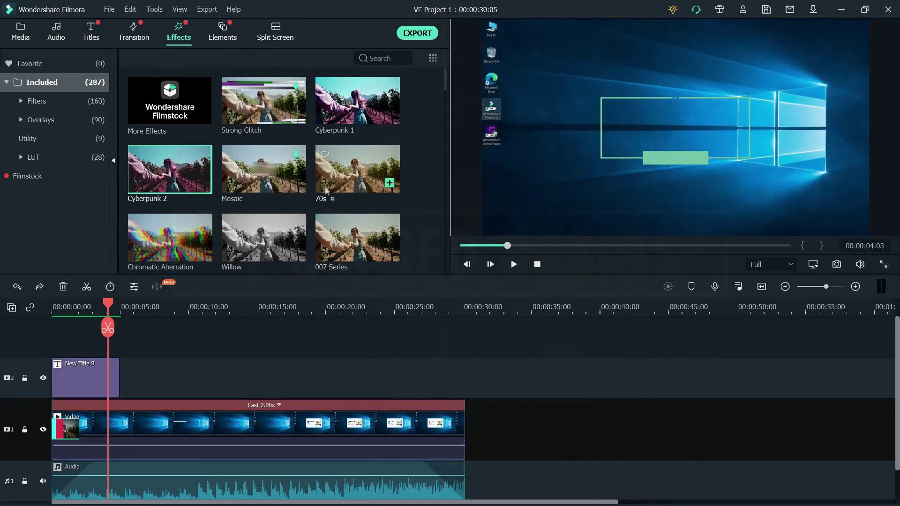
Apply the 007 Series effect to the video clip
{"action": "left_click_drag", "start_coordinate": [356, 237], "coordinate": [245, 415]}
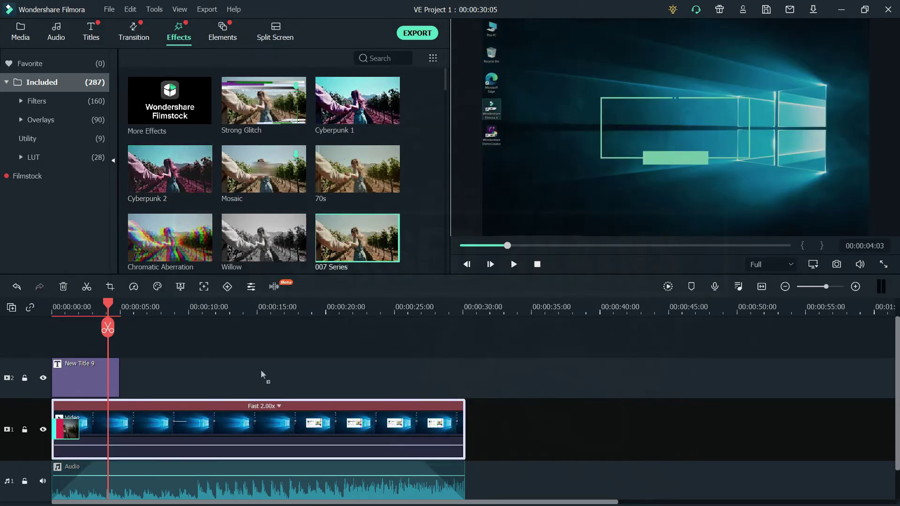
Render the timeline preview with the 007 Series effect applied
{"action": "left_click", "coordinate": [669, 287]}
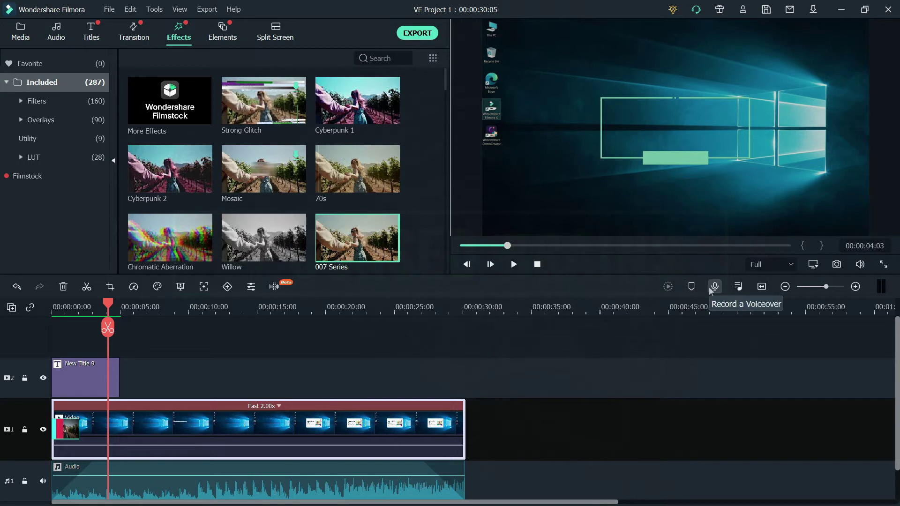
{"action": "mouse_move", "coordinate": [357, 238]}
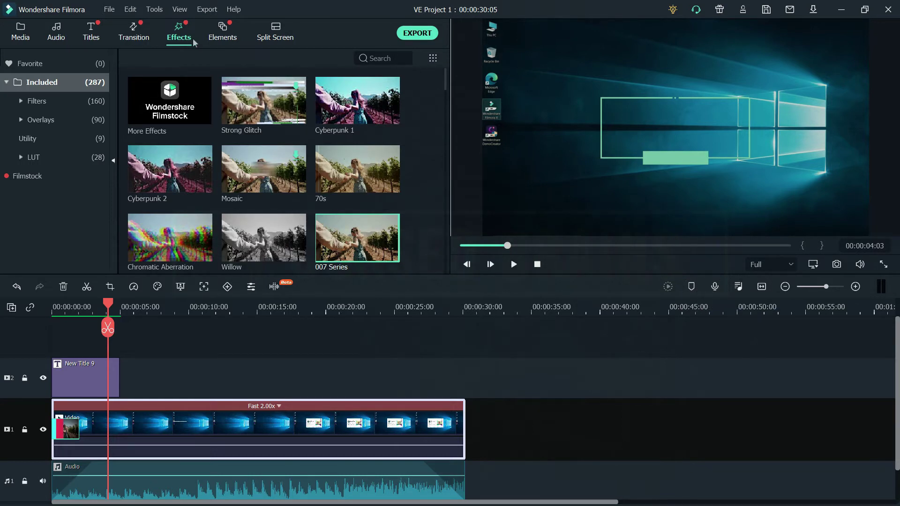
Browse the full library of included elements and look through its Love, Journey and Shapes categories
{"action": "left_click", "coordinate": [219, 40]}
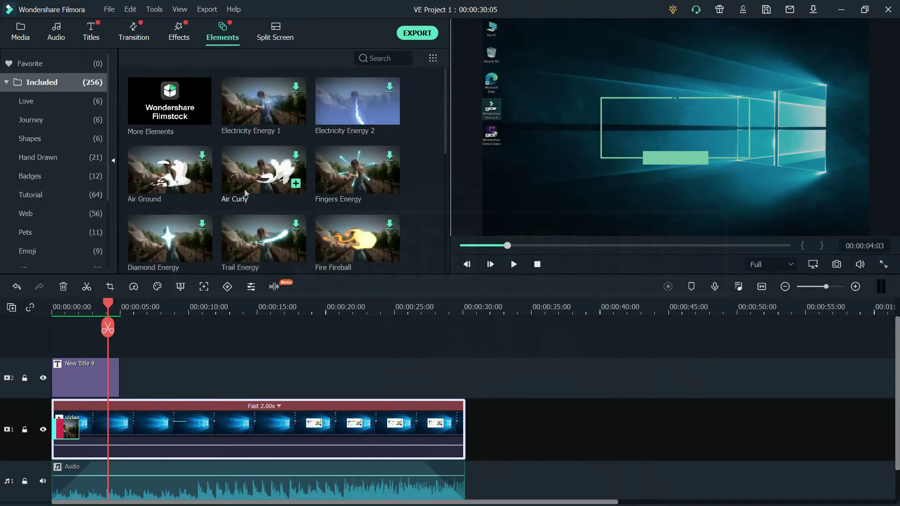
{"action": "scroll", "coordinate": [245, 192], "scroll_direction": "down", "scroll_amount": 10}
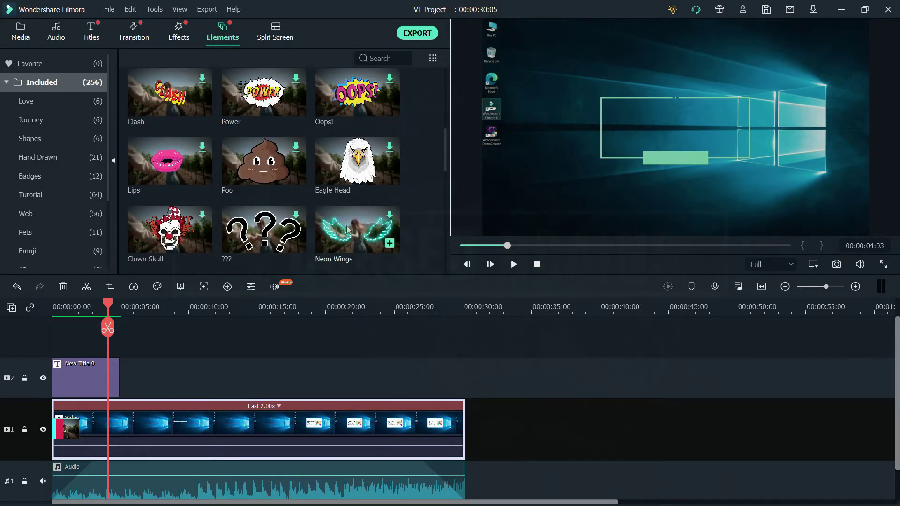
{"action": "scroll", "coordinate": [347, 230], "scroll_direction": "down", "scroll_amount": 10}
{"action": "scroll", "coordinate": [348, 230], "scroll_direction": "down", "scroll_amount": 15}
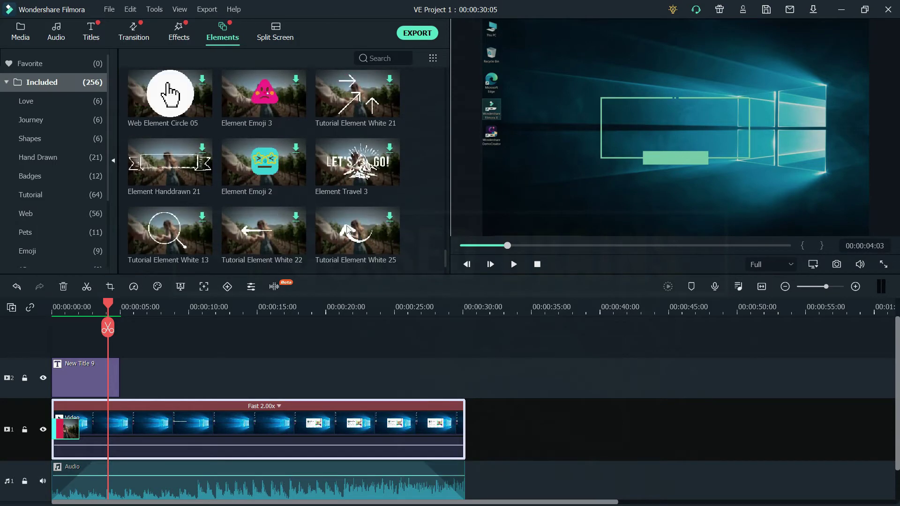
{"action": "scroll", "coordinate": [348, 229], "scroll_direction": "down", "scroll_amount": 10}
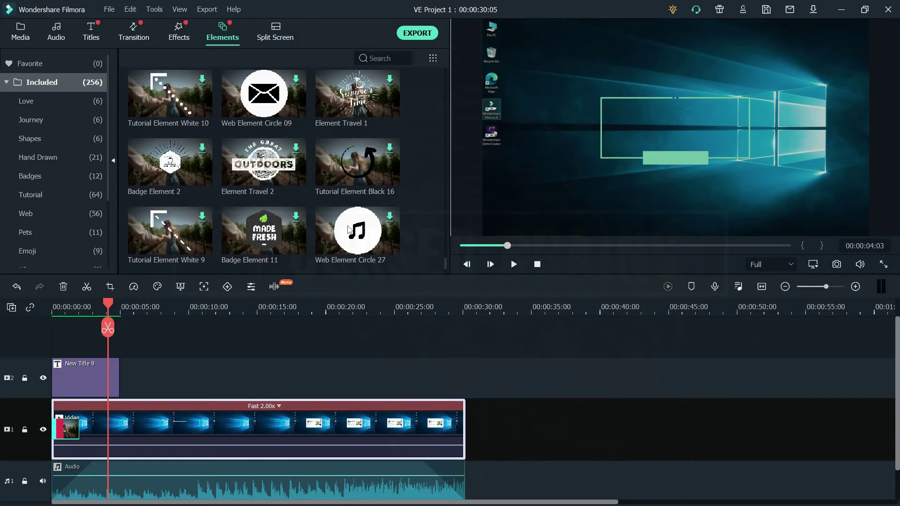
{"action": "scroll", "coordinate": [347, 230], "scroll_direction": "down", "scroll_amount": 10}
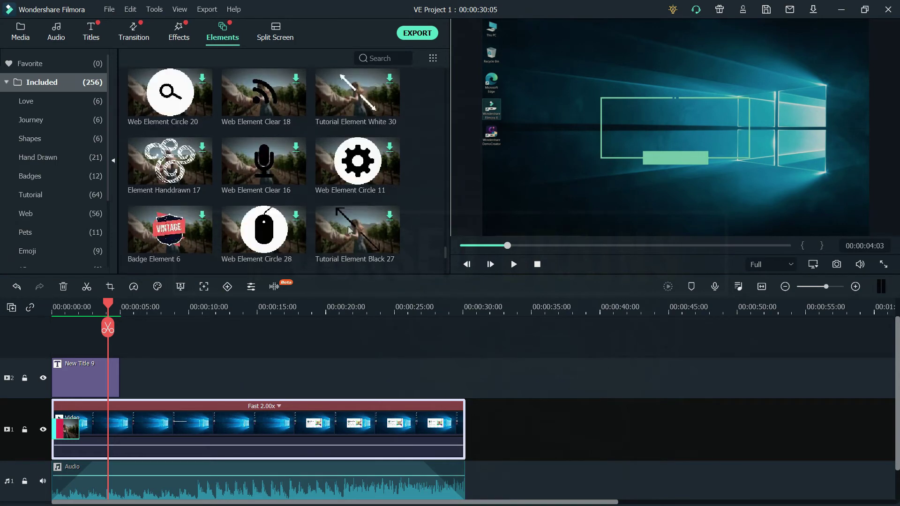
{"action": "scroll", "coordinate": [348, 229], "scroll_direction": "down", "scroll_amount": 10}
{"action": "left_click", "coordinate": [76, 103]}
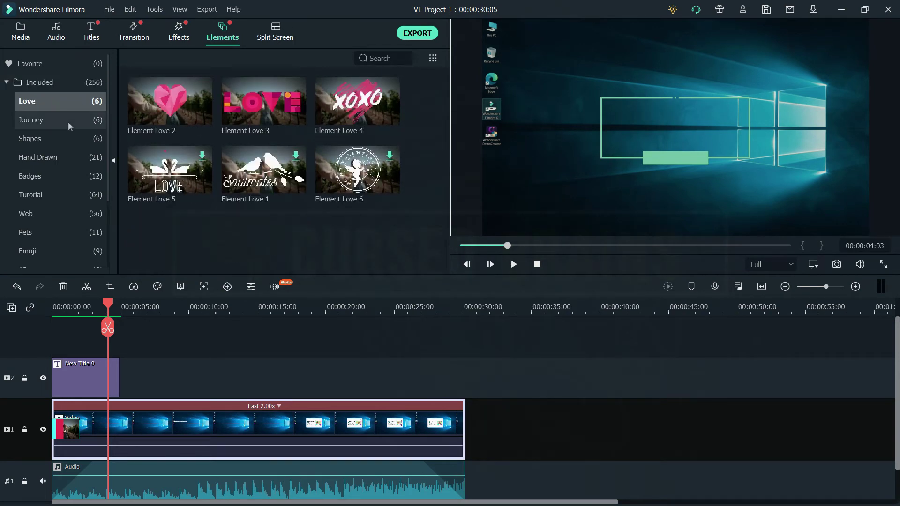
{"action": "left_click", "coordinate": [68, 122]}
{"action": "left_click", "coordinate": [64, 142]}
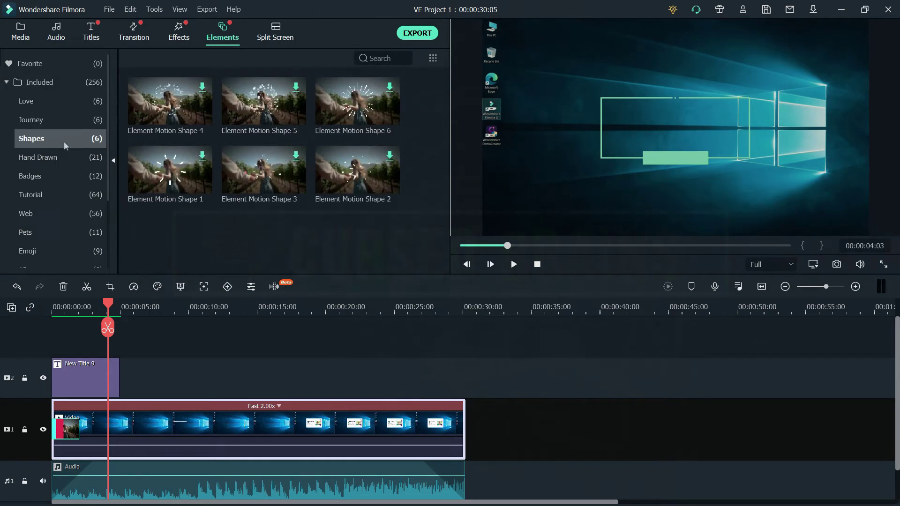
Add the hand-drawn element Element Handdrawn 1 on a new track above the title, starting where the title ends
{"action": "left_click", "coordinate": [64, 159]}
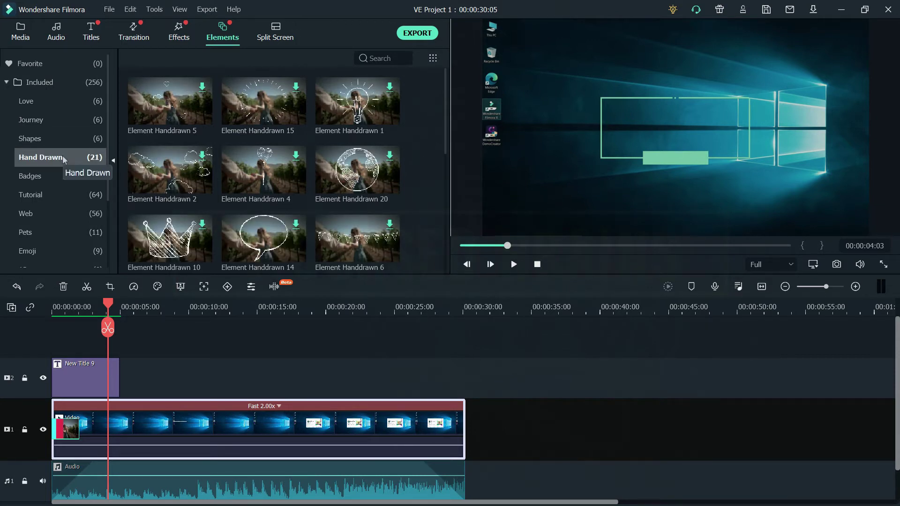
{"action": "left_click_drag", "start_coordinate": [357, 101], "coordinate": [121, 357]}
{"action": "left_click_drag", "start_coordinate": [233, 362], "coordinate": [233, 362]}
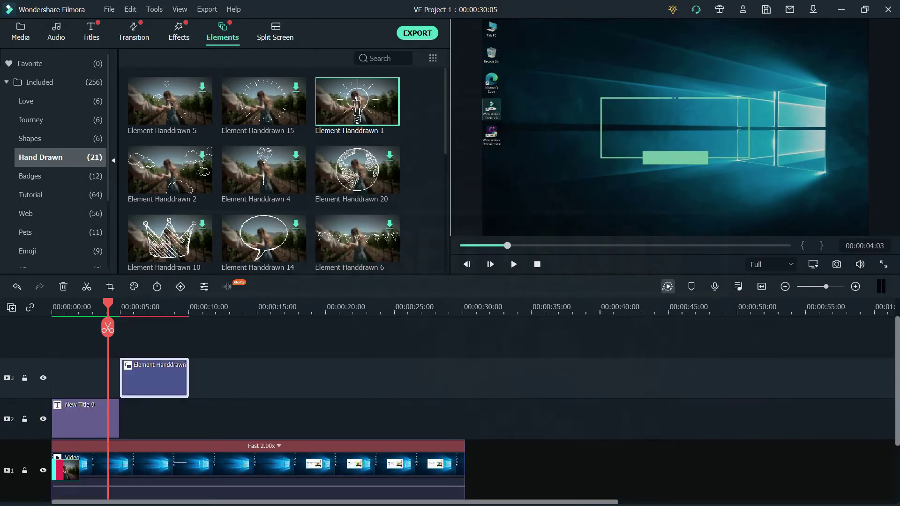
Render the preview and play it back past the end of the hand-drawn element
{"action": "key", "text": "Return"}
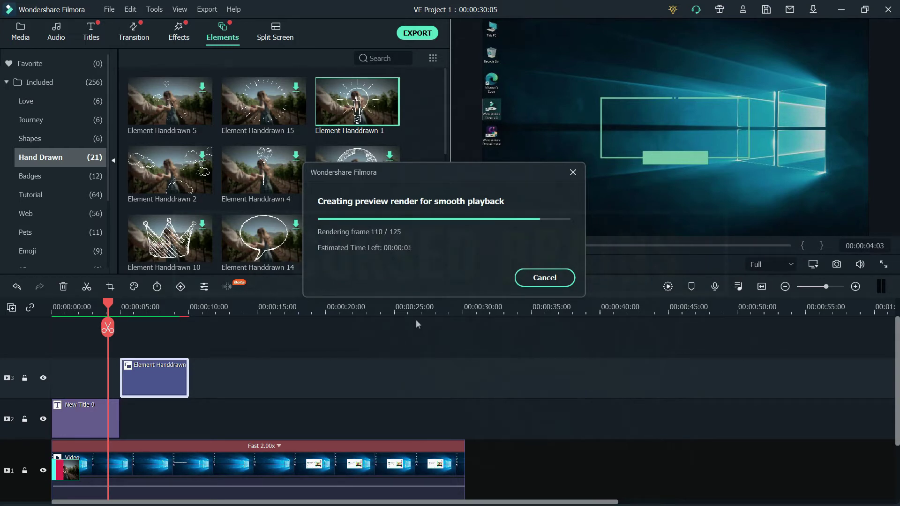
{"action": "left_click", "coordinate": [513, 263]}
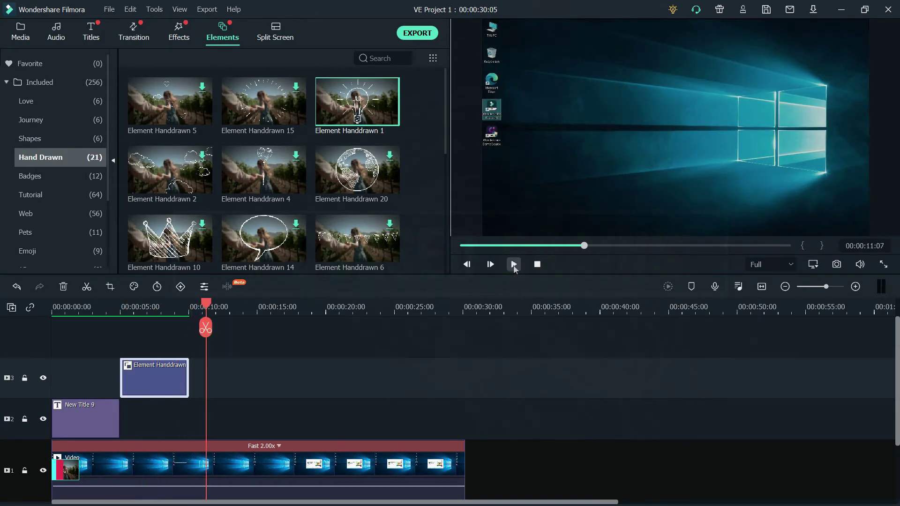
{"action": "left_click", "coordinate": [513, 263]}
Look through the Badges, Tutorial, Web, Pets and Emoji element categories
{"action": "scroll", "coordinate": [197, 197], "scroll_direction": "down", "scroll_amount": 5}
{"action": "left_click", "coordinate": [77, 176]}
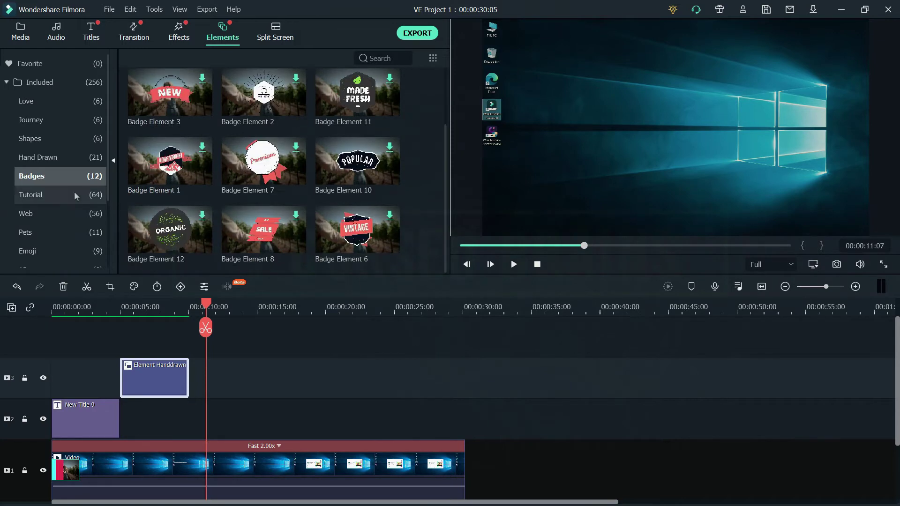
{"action": "left_click", "coordinate": [74, 193]}
{"action": "left_click", "coordinate": [78, 212]}
{"action": "scroll", "coordinate": [193, 212], "scroll_direction": "down", "scroll_amount": 5}
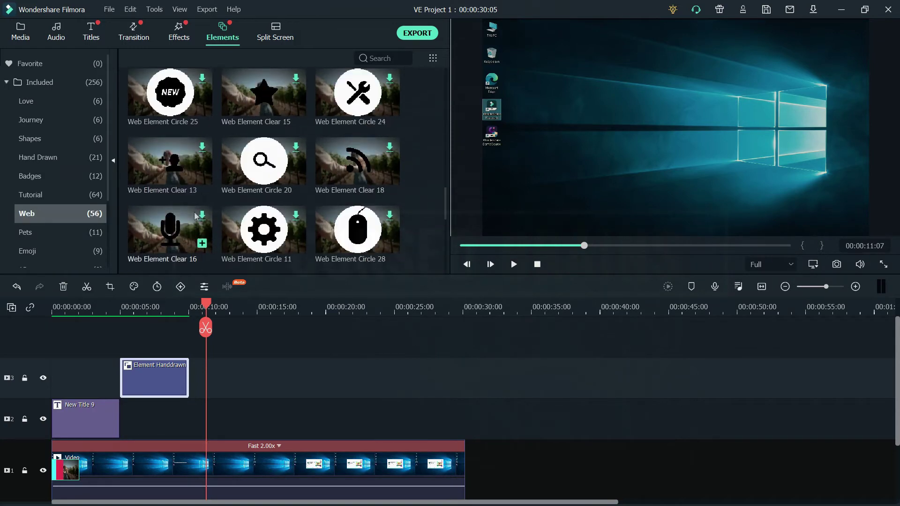
{"action": "left_click", "coordinate": [71, 229]}
{"action": "scroll", "coordinate": [200, 224], "scroll_direction": "down", "scroll_amount": 3}
{"action": "left_click", "coordinate": [84, 250]}
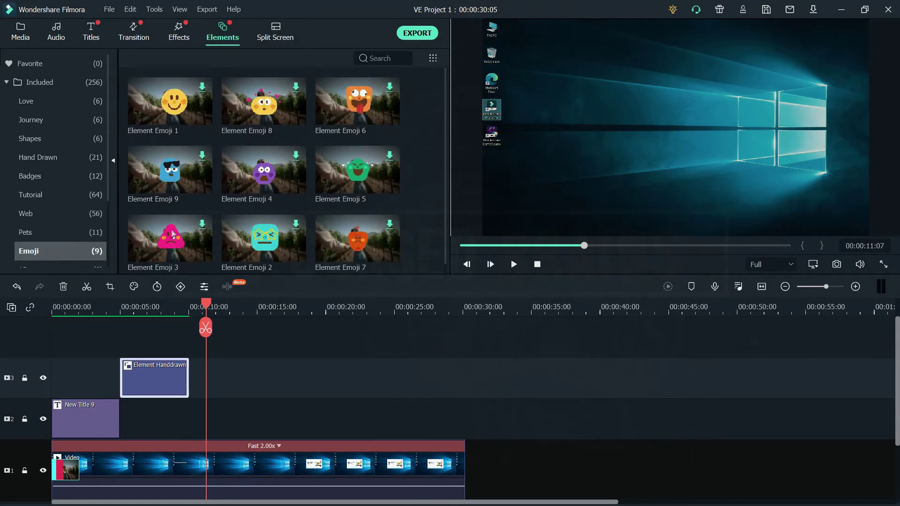
Look through the Filmstock element packs Music Pack and Reaction Stickers
{"action": "scroll", "coordinate": [82, 234], "scroll_direction": "down", "scroll_amount": 4}
{"action": "left_click", "coordinate": [82, 234]}
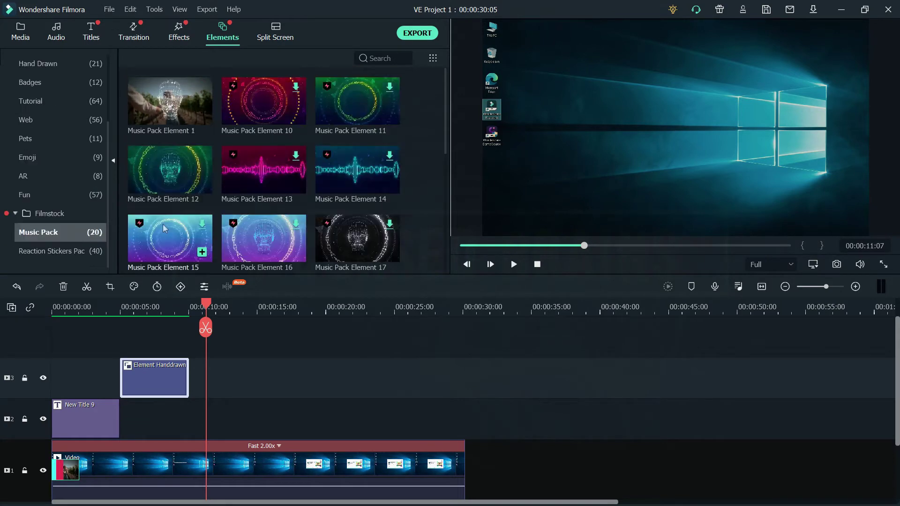
{"action": "scroll", "coordinate": [163, 223], "scroll_direction": "down", "scroll_amount": 5}
{"action": "scroll", "coordinate": [128, 230], "scroll_direction": "up", "scroll_amount": 5}
{"action": "left_click", "coordinate": [65, 251]}
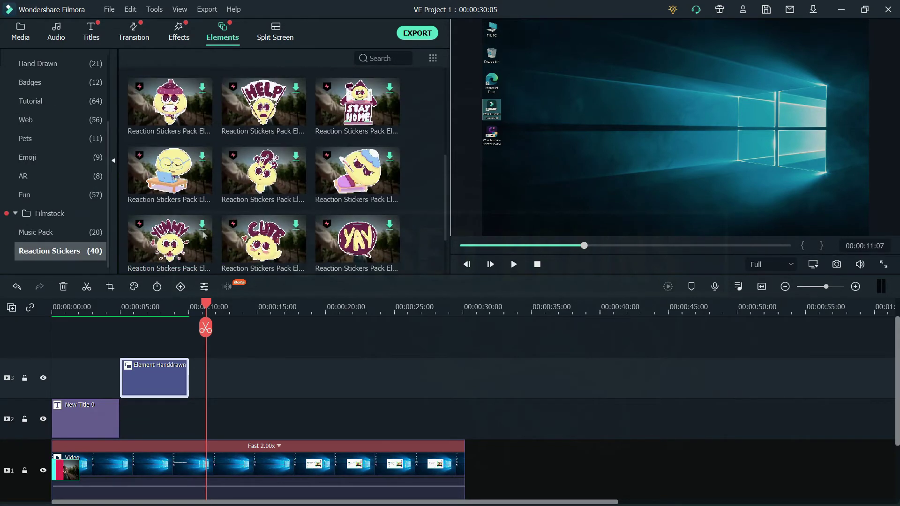
{"action": "scroll", "coordinate": [204, 229], "scroll_direction": "down", "scroll_amount": 2}
{"action": "scroll", "coordinate": [61, 187], "scroll_direction": "up", "scroll_amount": 4}
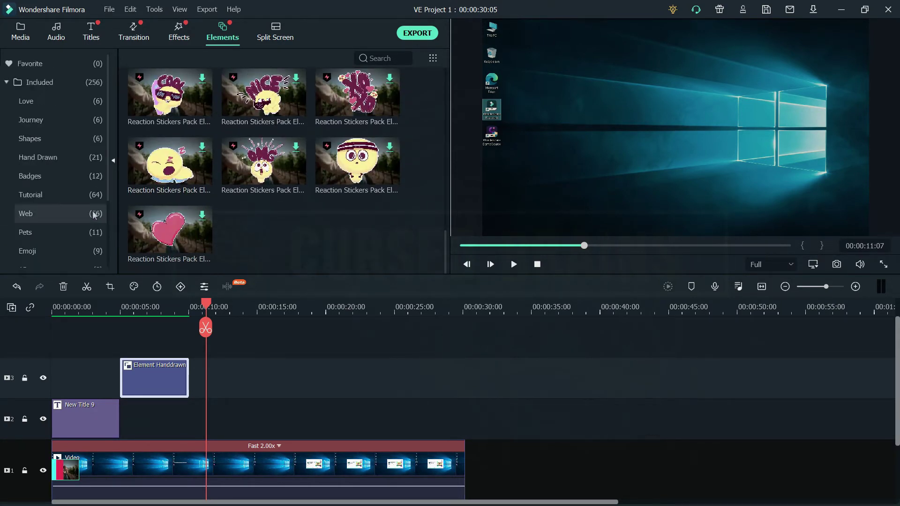
Browse the included split screen layouts
{"action": "left_click", "coordinate": [275, 40]}
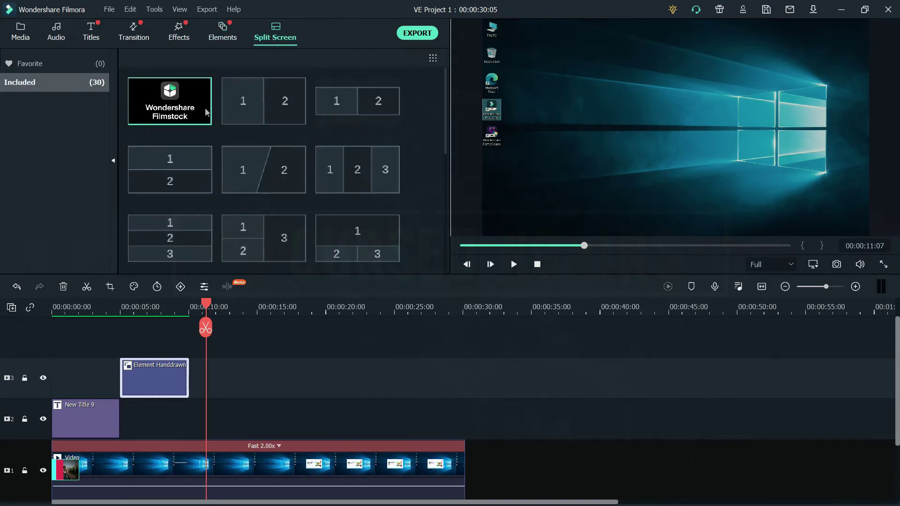
{"action": "scroll", "coordinate": [354, 168], "scroll_direction": "down", "scroll_amount": 5}
{"action": "scroll", "coordinate": [340, 204], "scroll_direction": "up", "scroll_amount": 5}
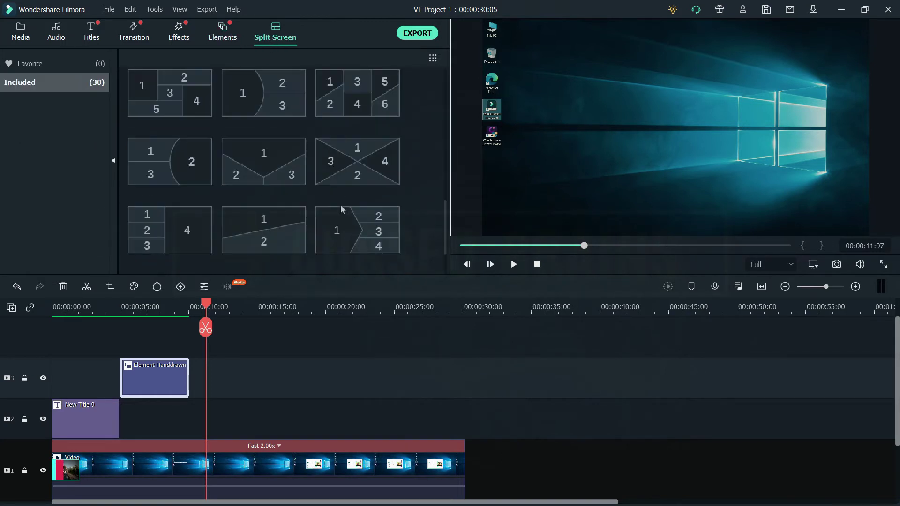
{"action": "scroll", "coordinate": [340, 206], "scroll_direction": "down", "scroll_amount": 5}
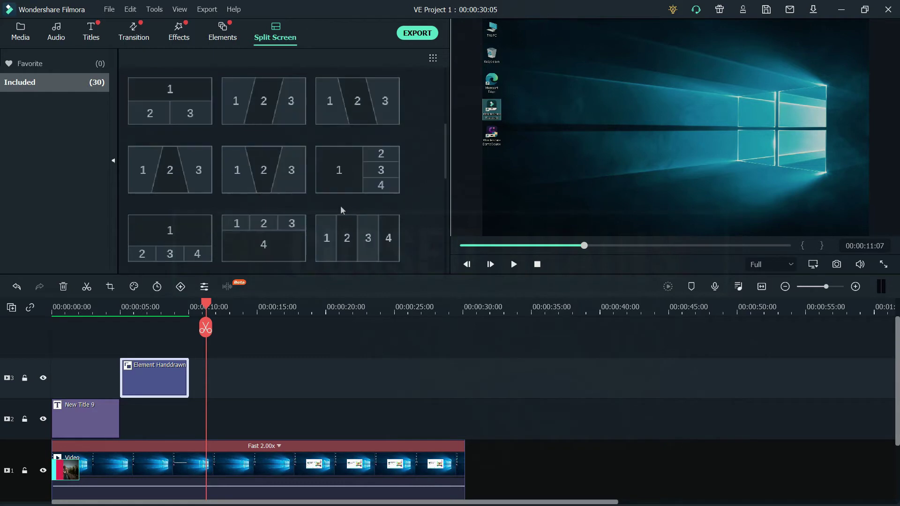
{"action": "scroll", "coordinate": [340, 204], "scroll_direction": "up", "scroll_amount": 5}
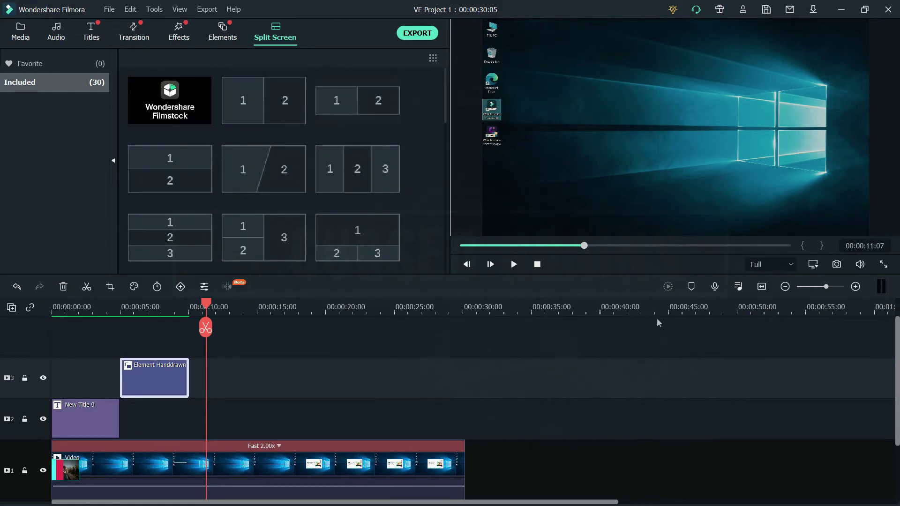
Open the Audio Mixer, check its channel mode options, leave the mode at Stereo and confirm
{"action": "left_click", "coordinate": [738, 287]}
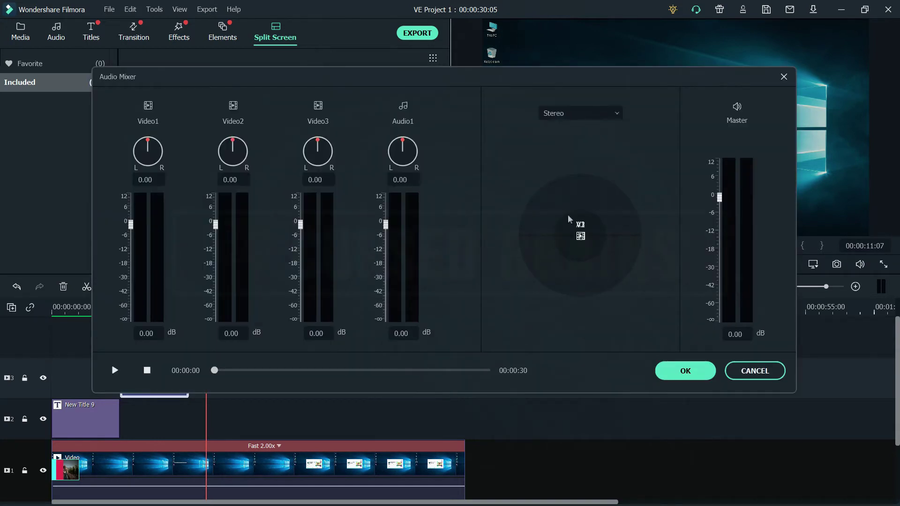
{"action": "left_click", "coordinate": [581, 113]}
{"action": "left_click", "coordinate": [584, 154]}
{"action": "left_click", "coordinate": [589, 114]}
{"action": "left_click", "coordinate": [589, 135]}
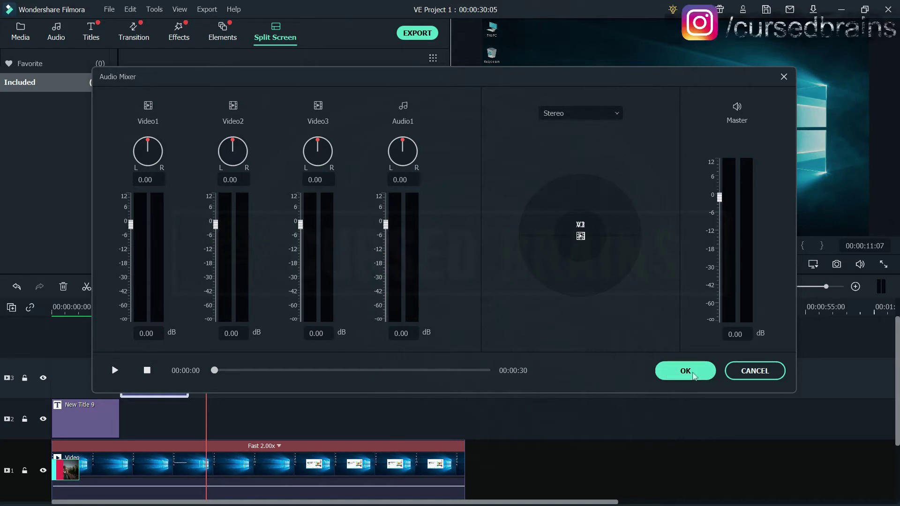
{"action": "left_click", "coordinate": [693, 372]}
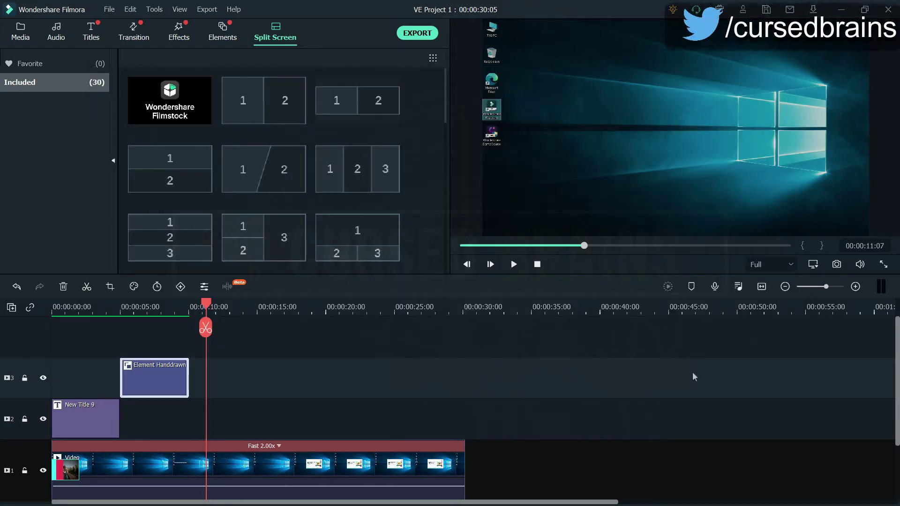
Fit the whole timeline into view, then try preview zoom levels of 10% and 100% and return the preview to Fit
{"action": "left_click", "coordinate": [761, 289]}
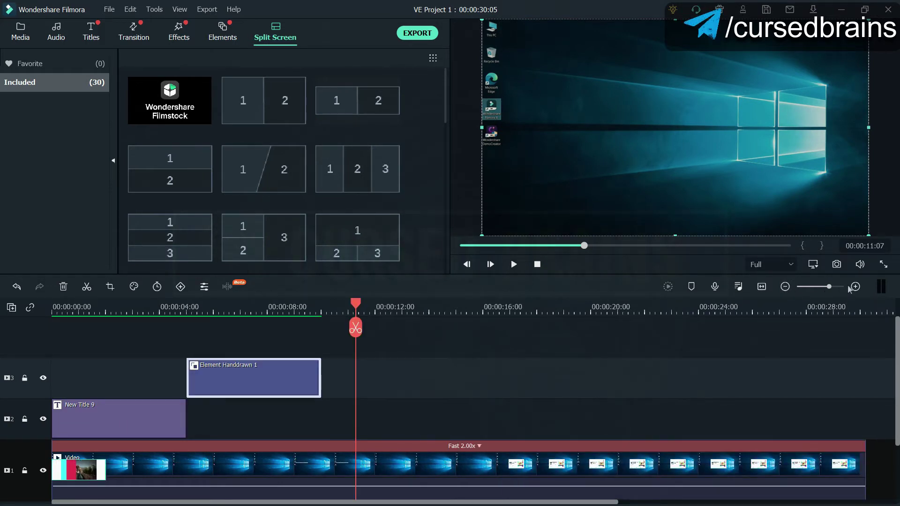
{"action": "left_click", "coordinate": [815, 265]}
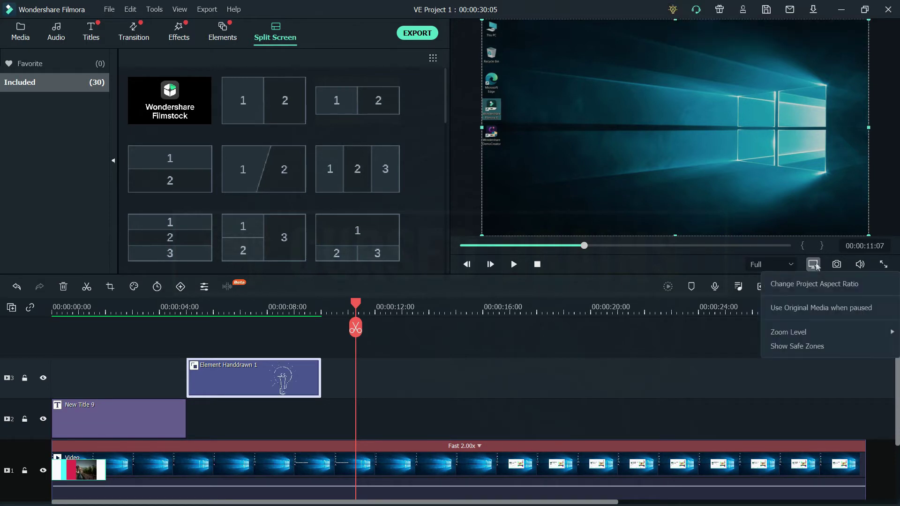
{"action": "mouse_move", "coordinate": [816, 331]}
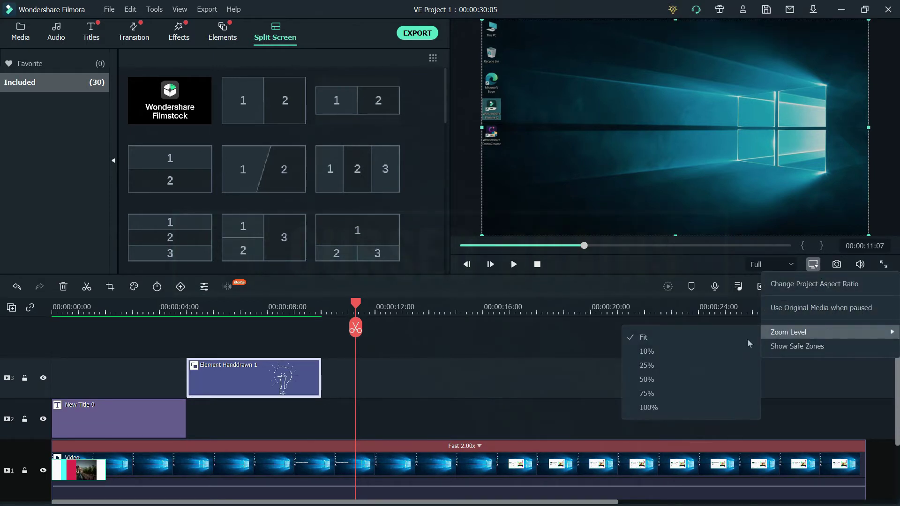
{"action": "left_click", "coordinate": [735, 355]}
{"action": "left_click", "coordinate": [812, 265]}
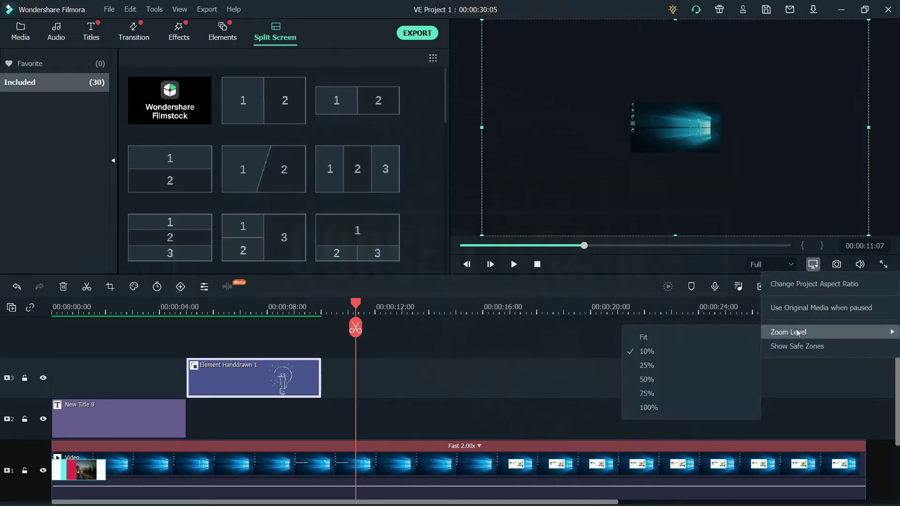
{"action": "left_click", "coordinate": [715, 405]}
{"action": "left_click", "coordinate": [811, 265]}
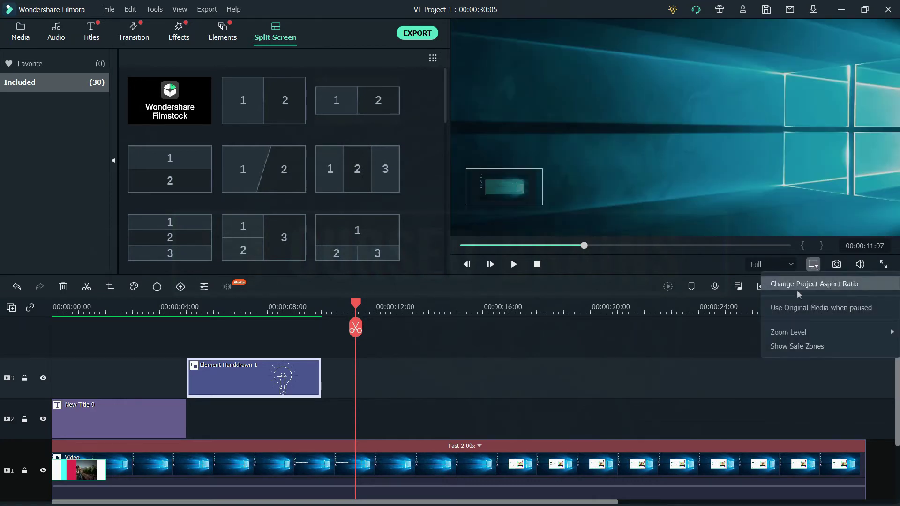
{"action": "left_click", "coordinate": [721, 341]}
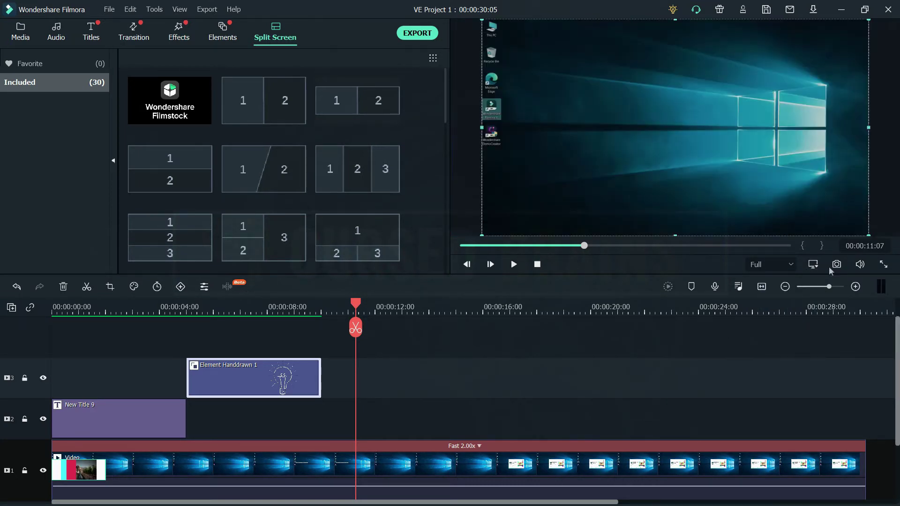
Check the preview's volume control and show the preview in full screen
{"action": "left_click", "coordinate": [859, 265]}
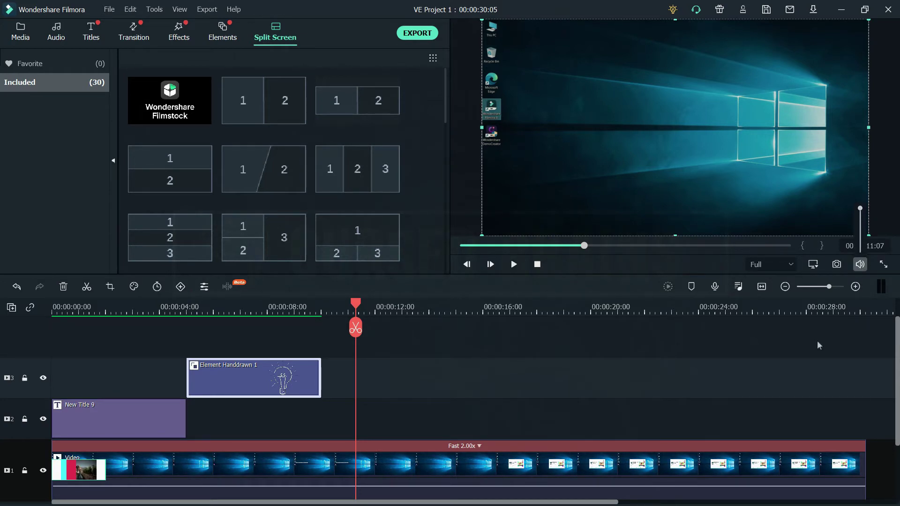
{"action": "left_click", "coordinate": [860, 265]}
{"action": "left_click", "coordinate": [860, 265]}
{"action": "left_click", "coordinate": [882, 265]}
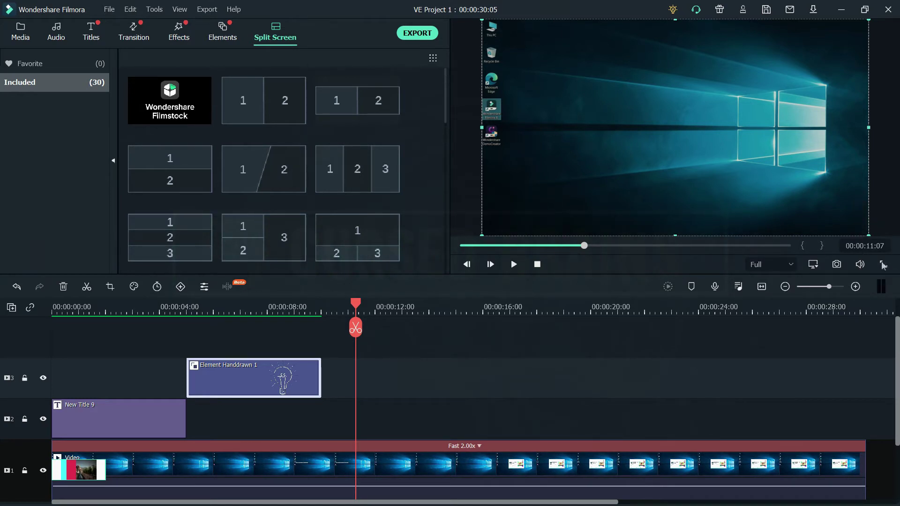
{"action": "mouse_move", "coordinate": [859, 496]}
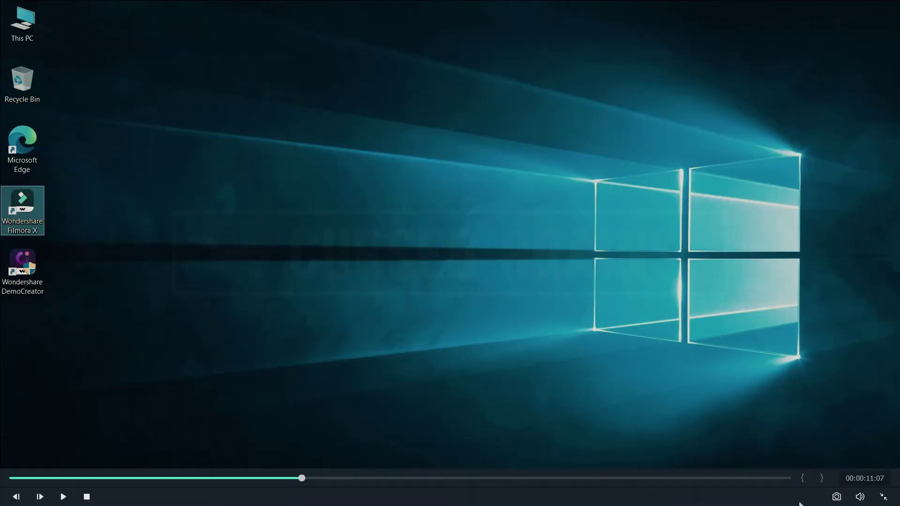
Leave the full-screen preview and move the playhead to 00:00:27:13, near the end of the video clip
{"action": "left_click", "coordinate": [882, 497]}
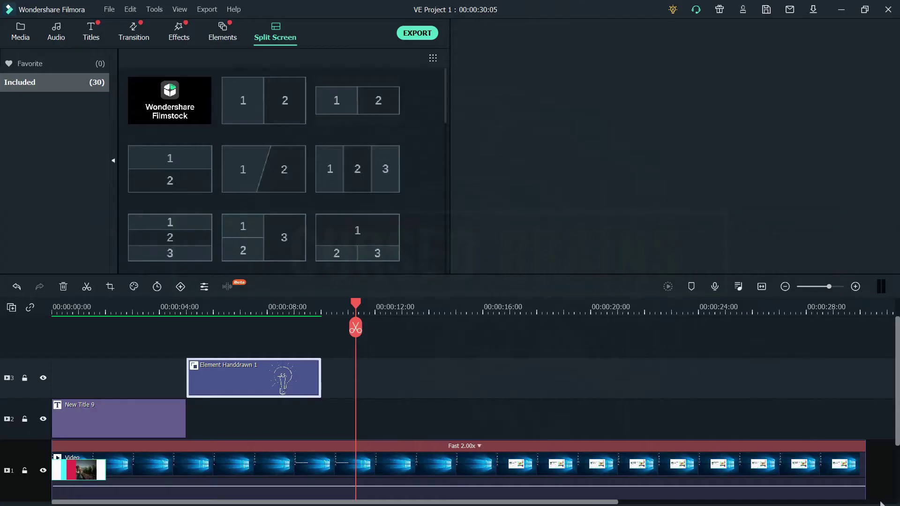
{"action": "left_click", "coordinate": [785, 287]}
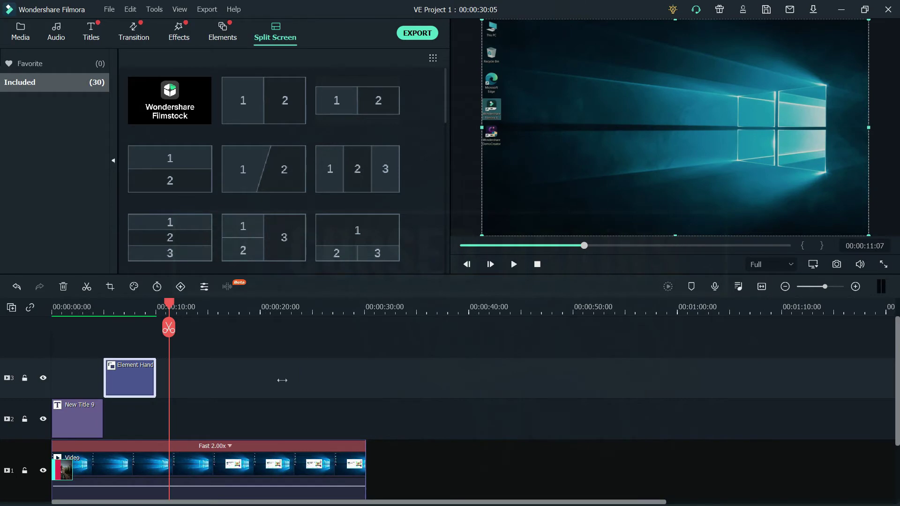
{"action": "left_click_drag", "start_coordinate": [168, 307], "coordinate": [339, 312]}
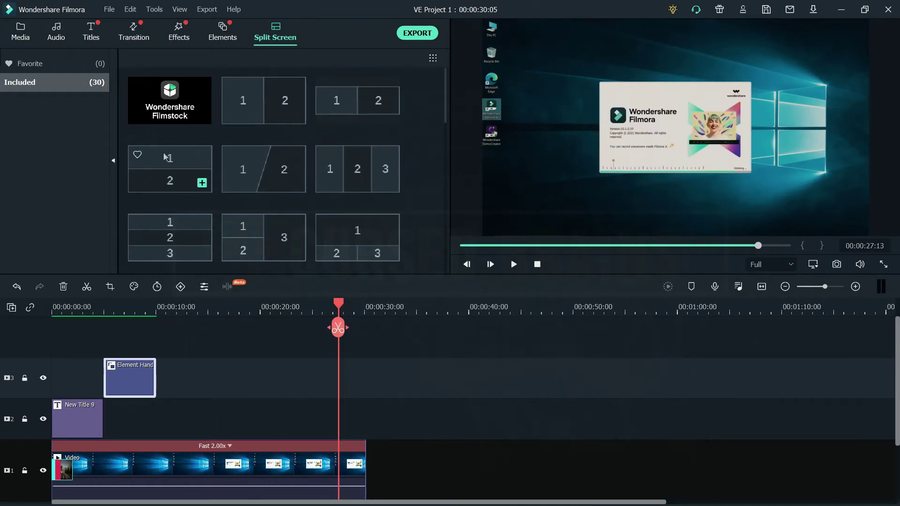
Browse the title presets in the End Credits, Lower 3rds and Titles categories
{"action": "left_click", "coordinate": [143, 41]}
{"action": "left_click", "coordinate": [96, 39]}
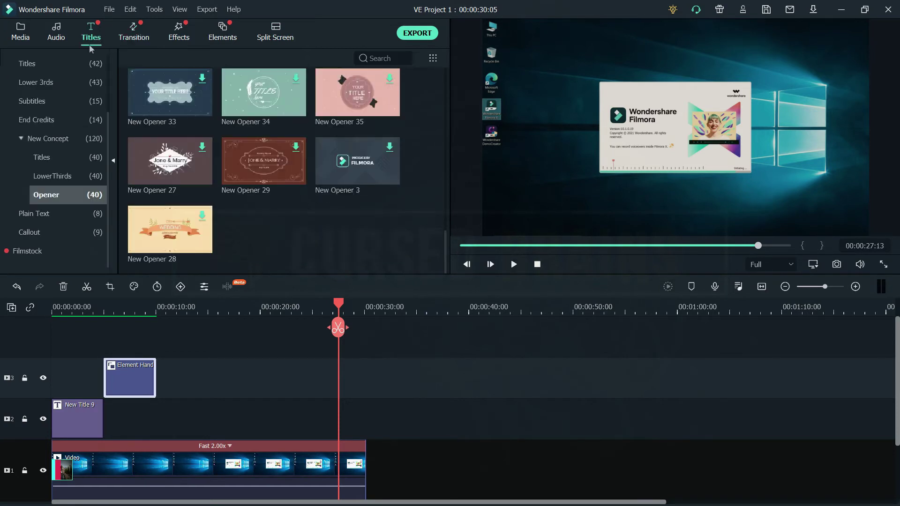
{"action": "scroll", "coordinate": [80, 194], "scroll_direction": "up", "scroll_amount": 4}
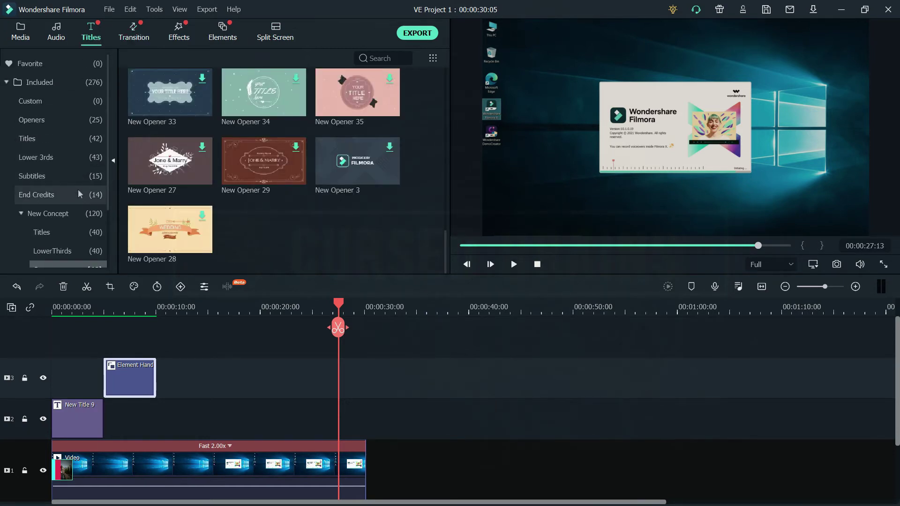
{"action": "left_click", "coordinate": [79, 194]}
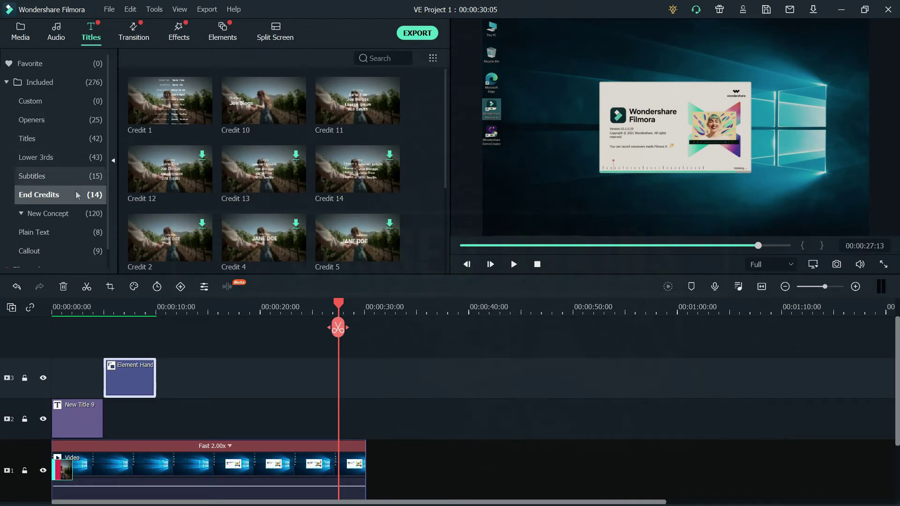
{"action": "left_click", "coordinate": [75, 158]}
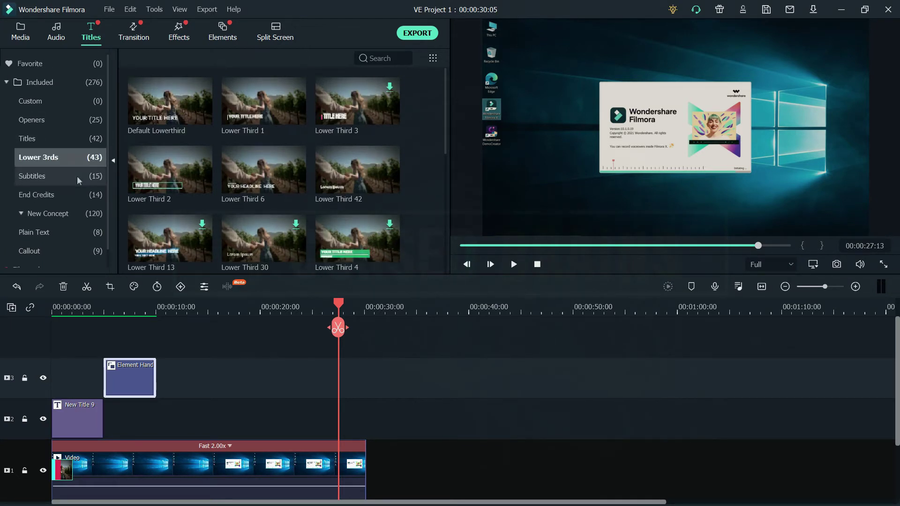
{"action": "left_click", "coordinate": [68, 139]}
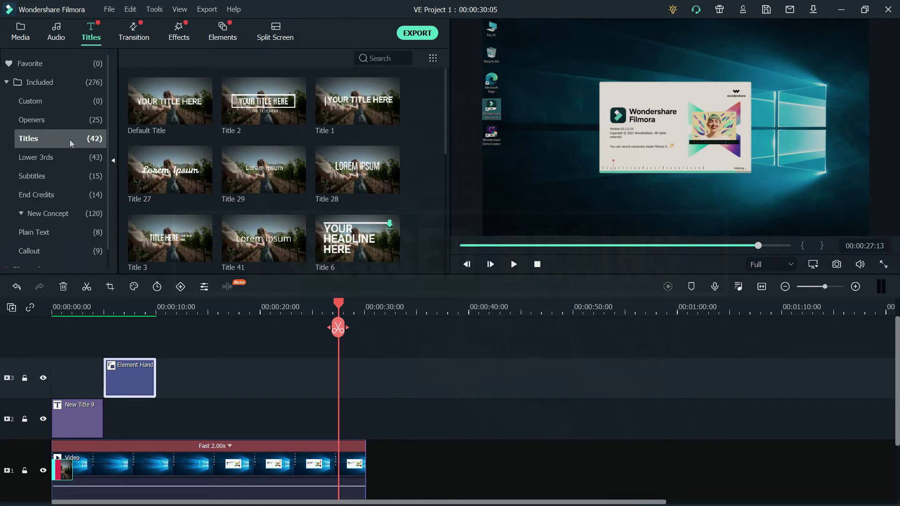
{"action": "scroll", "coordinate": [352, 235], "scroll_direction": "down", "scroll_amount": 5}
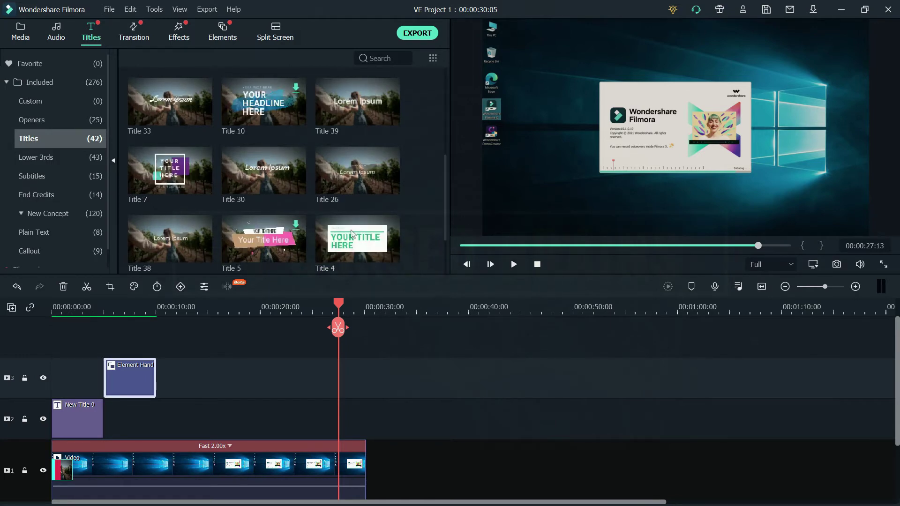
{"action": "scroll", "coordinate": [352, 234], "scroll_direction": "up", "scroll_amount": 5}
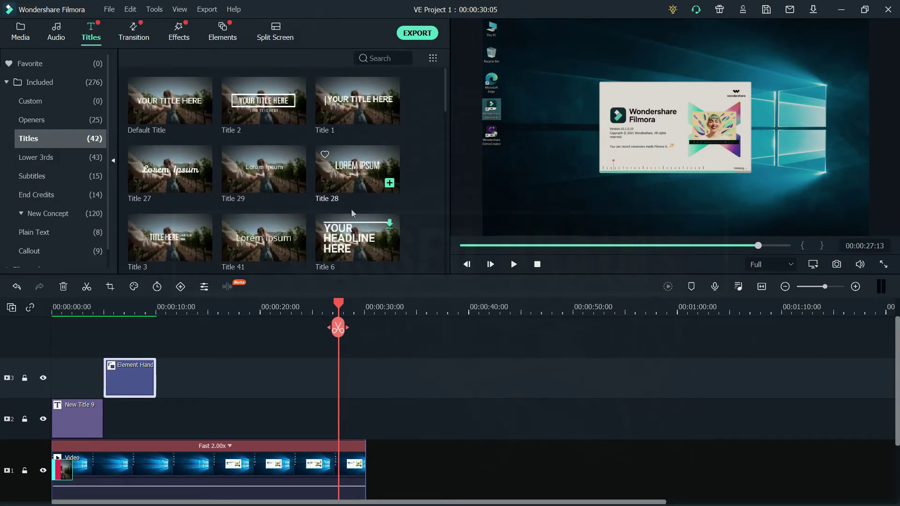
{"action": "left_click", "coordinate": [355, 236]}
{"action": "left_click_drag", "start_coordinate": [372, 383], "coordinate": [322, 411]}
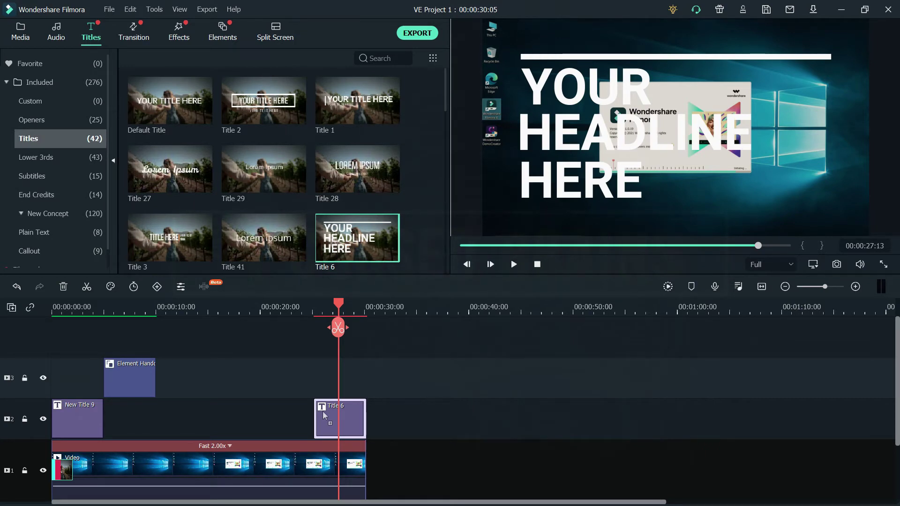
{"action": "key", "text": "ctrl+z"}
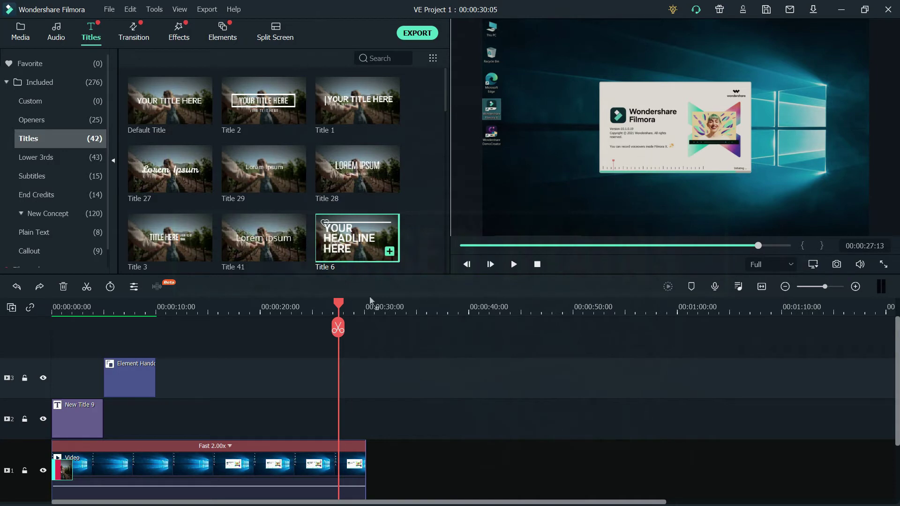
Add the Title 4 preset to track 2 above the end of the video and move the playhead to 00:00:26:12
{"action": "scroll", "coordinate": [373, 224], "scroll_direction": "down", "scroll_amount": 3}
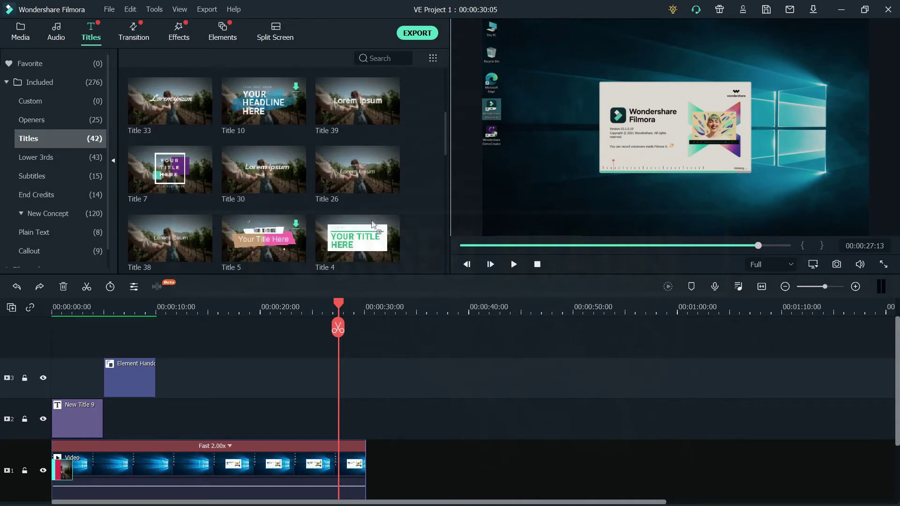
{"action": "mouse_move", "coordinate": [372, 228]}
{"action": "left_click_drag", "start_coordinate": [363, 230], "coordinate": [313, 410]}
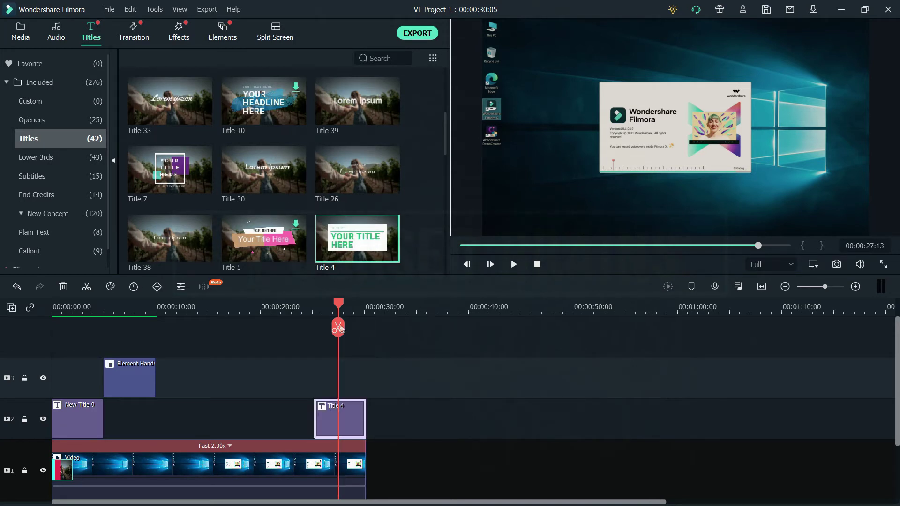
{"action": "left_click_drag", "start_coordinate": [341, 329], "coordinate": [328, 305]}
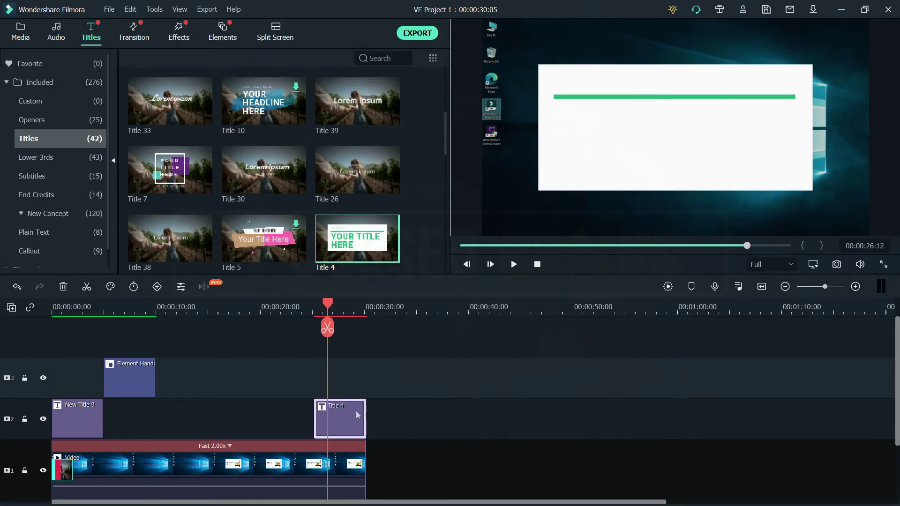
Replace the small "YOU PRESENT" line of Title 4 with "Thank You"
{"action": "double_click", "coordinate": [356, 410]}
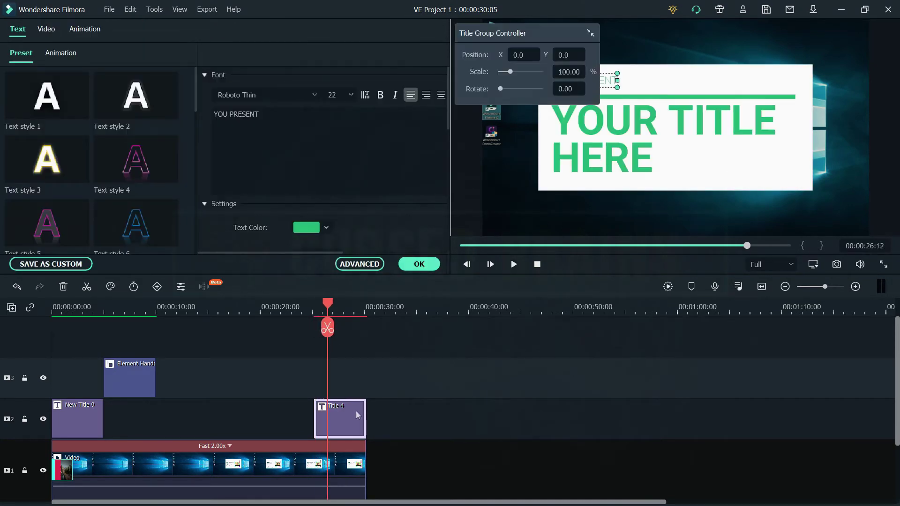
{"action": "left_click", "coordinate": [307, 134]}
{"action": "type", "text": "Thank You"}
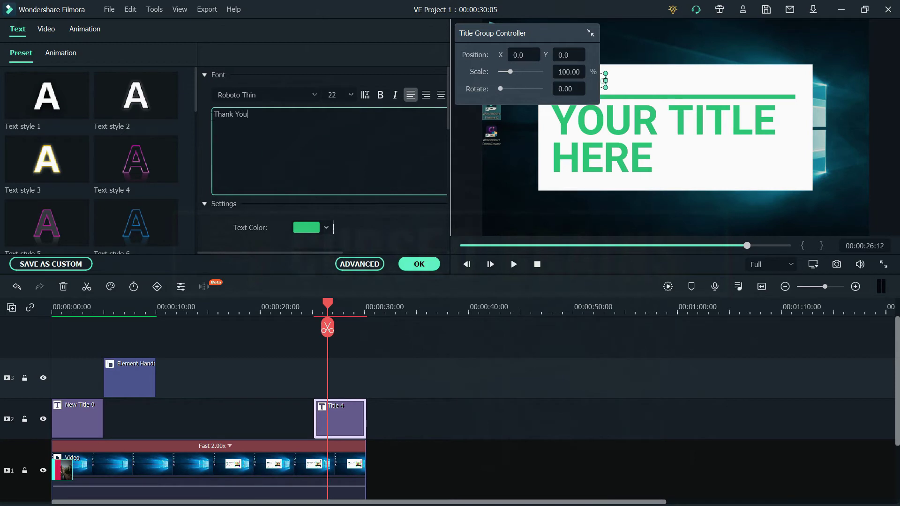
{"action": "left_click", "coordinate": [333, 228]}
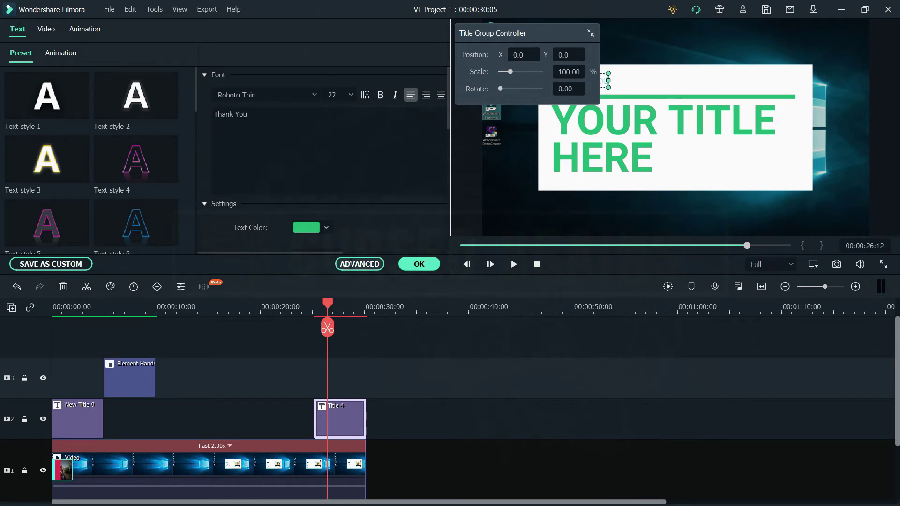
Open the advanced text editor for Title 4 and replace the "YOUR TITLE" line with "Subscribe"
{"action": "left_click", "coordinate": [360, 263]}
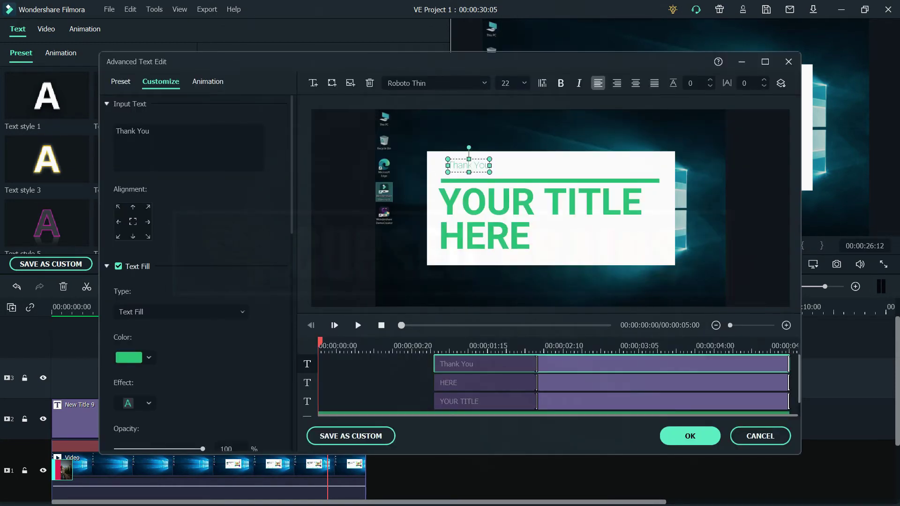
{"action": "left_click", "coordinate": [469, 403]}
{"action": "left_click", "coordinate": [199, 141]}
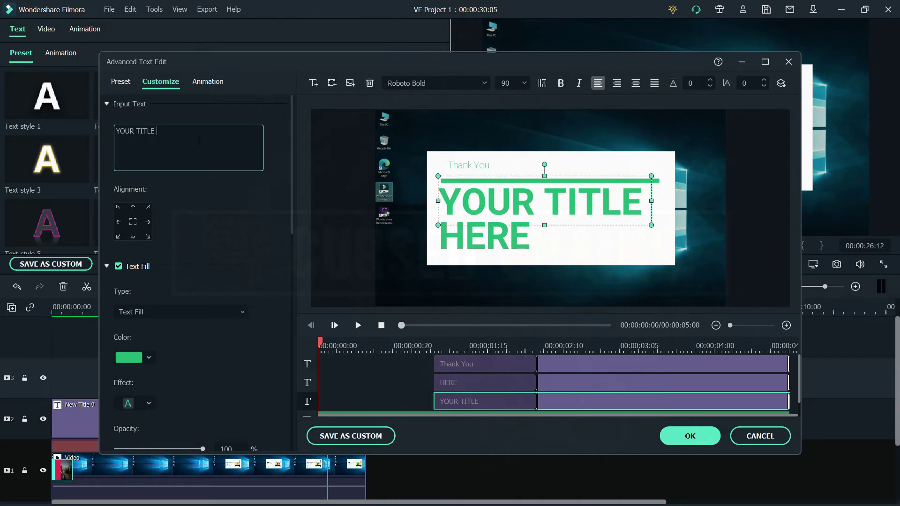
{"action": "key", "text": "BackSpace"}
{"action": "key", "text": "BackSpace"}
{"action": "key", "text": "BackSpace"}
{"action": "key", "text": "BackSpace"}
{"action": "key", "text": "BackSpace"}
{"action": "key", "text": "BackSpace"}
{"action": "key", "text": "BackSpace"}
{"action": "key", "text": "BackSpace"}
{"action": "key", "text": "BackSpace"}
{"action": "key", "text": "BackSpace"}
{"action": "key", "text": "BackSpace"}
{"action": "type", "text": "Filmora"}
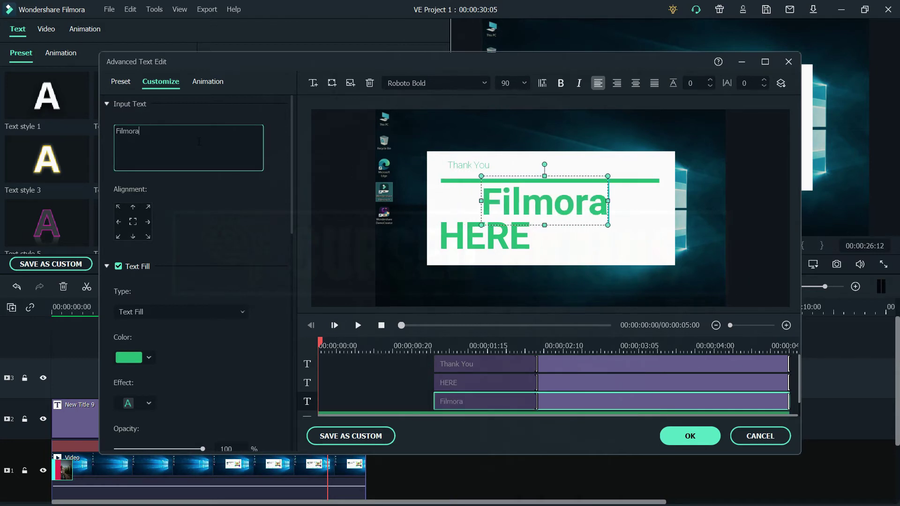
{"action": "key", "text": "BackSpace"}
{"action": "key", "text": "BackSpace"}
{"action": "key", "text": "BackSpace"}
{"action": "key", "text": "BackSpace"}
{"action": "key", "text": "BackSpace"}
{"action": "key", "text": "BackSpace"}
{"action": "key", "text": "BackSpace"}
{"action": "key", "text": "BackSpace"}
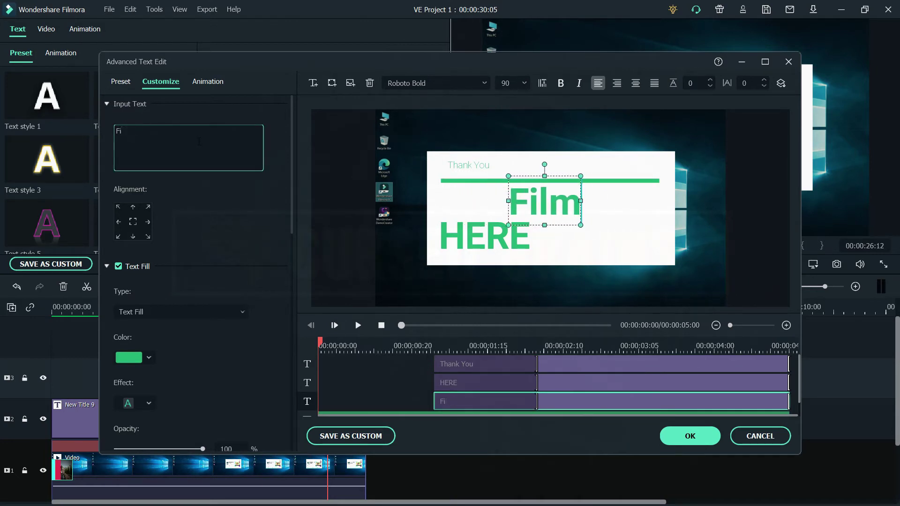
{"action": "type", "text": "Subscribe"}
Replace the "HERE" line with "Cursed Brains"
{"action": "left_click", "coordinate": [449, 382]}
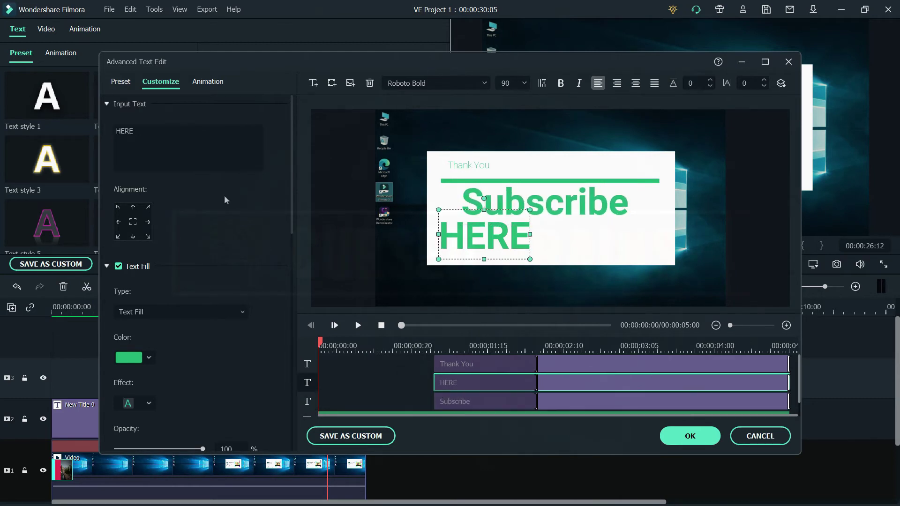
{"action": "left_click", "coordinate": [218, 149]}
{"action": "key", "text": "BackSpace"}
{"action": "key", "text": "BackSpace"}
{"action": "key", "text": "BackSpace"}
{"action": "key", "text": "BackSpace"}
{"action": "type", "text": "Cursed Brains"}
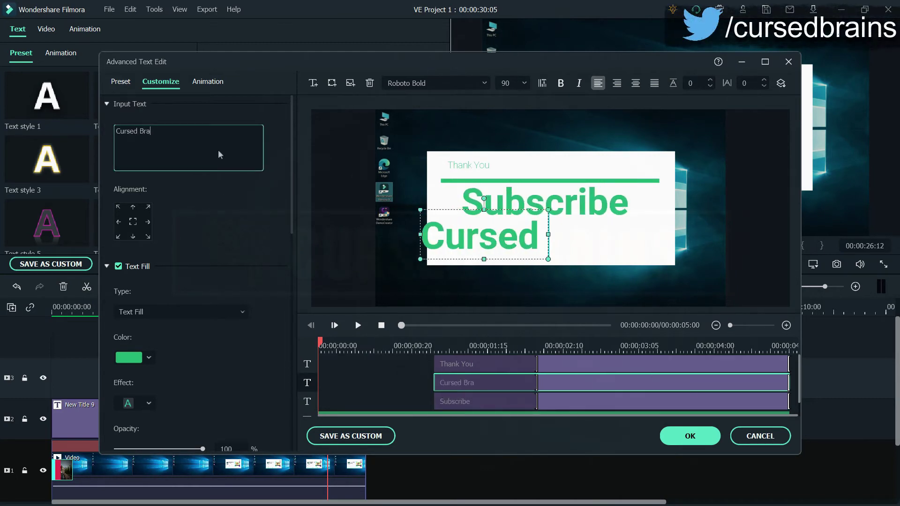
Move the "Cursed Brains" line so it is centred in the white box below "Subscribe"
{"action": "left_click", "coordinate": [532, 305]}
{"action": "left_click", "coordinate": [450, 384]}
{"action": "left_click_drag", "start_coordinate": [499, 253], "coordinate": [545, 244]}
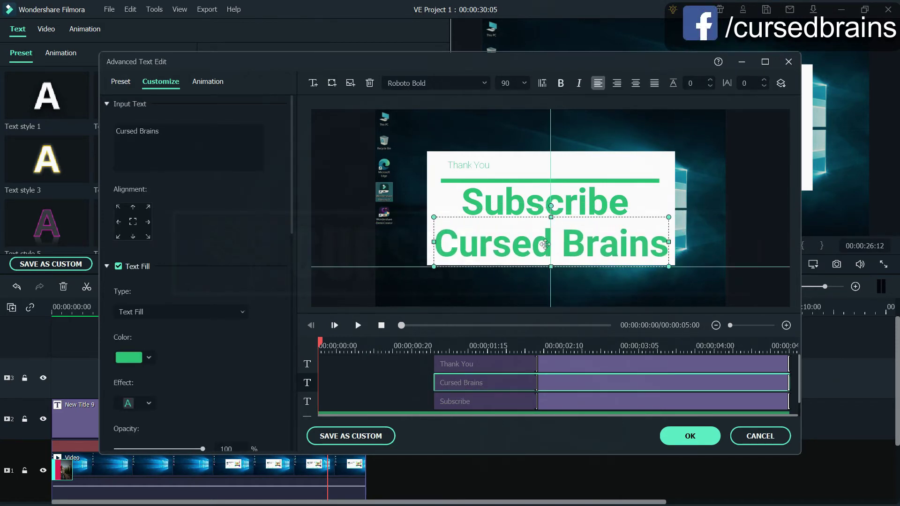
Apply the Type Writer animation to the "Cursed Brains" and "Subscribe" lines and play the title
{"action": "left_click", "coordinate": [208, 82]}
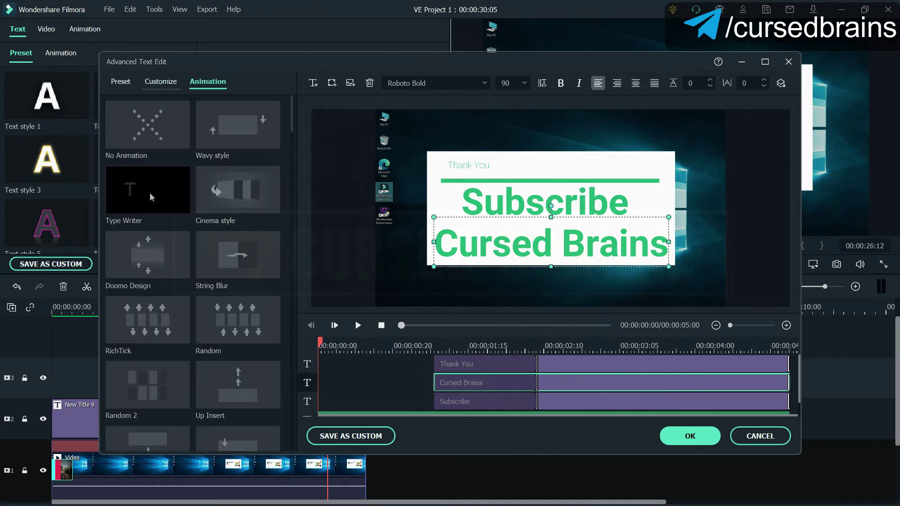
{"action": "left_click", "coordinate": [152, 199]}
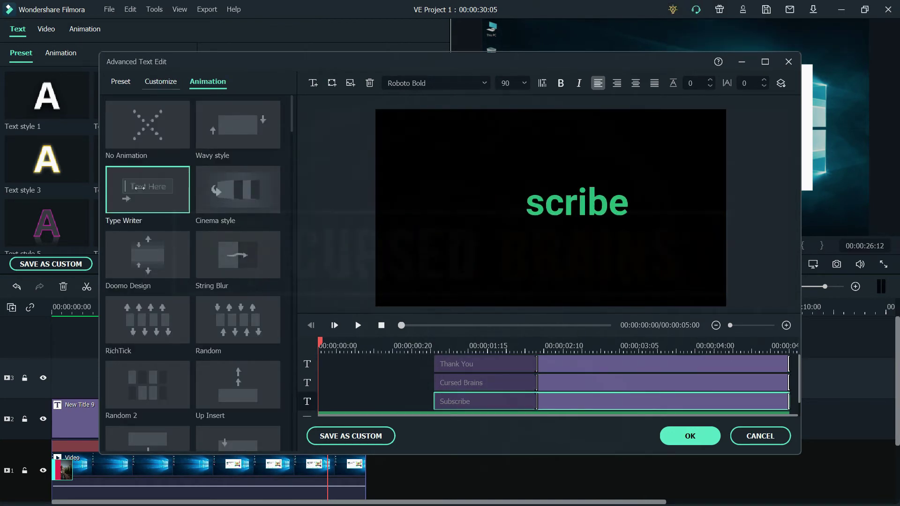
{"action": "left_click", "coordinate": [357, 325]}
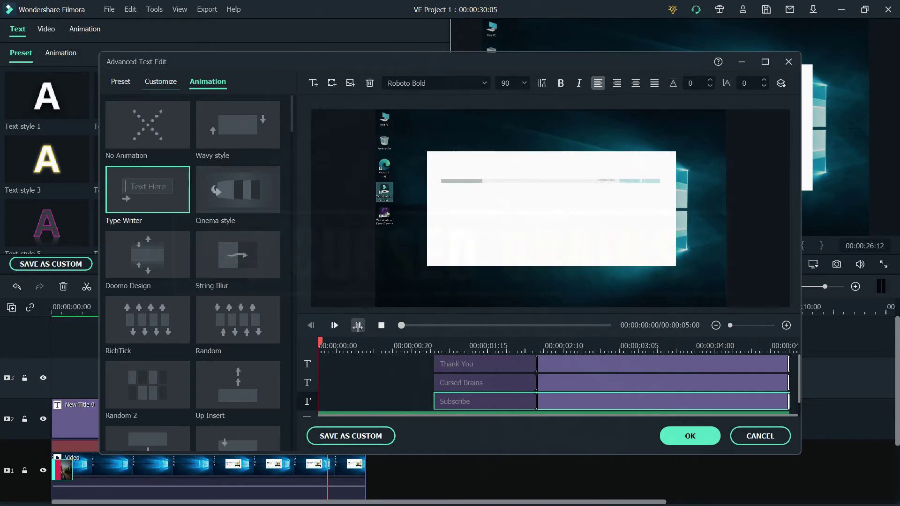
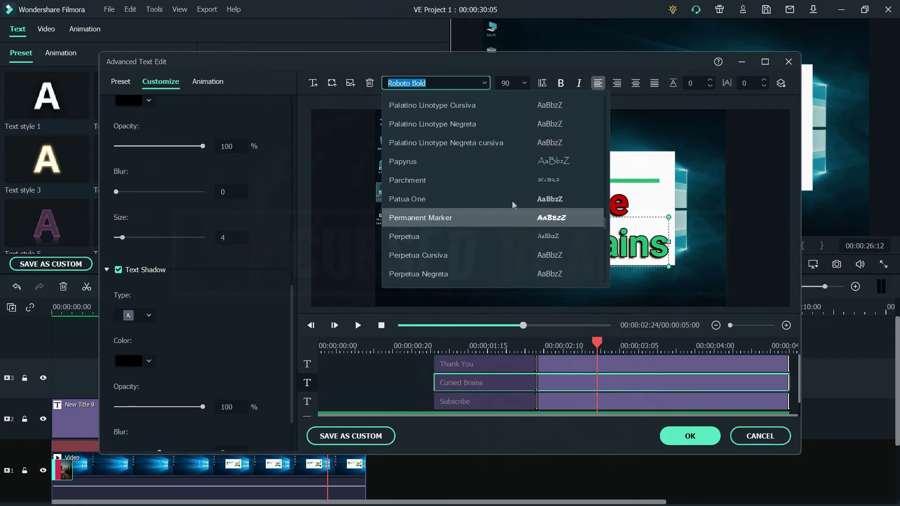
Try the Knewave font on the "Cursed Brains" line, then set its font to Dosis ExtraBold
{"action": "scroll", "coordinate": [512, 204], "scroll_direction": "up", "scroll_amount": 15}
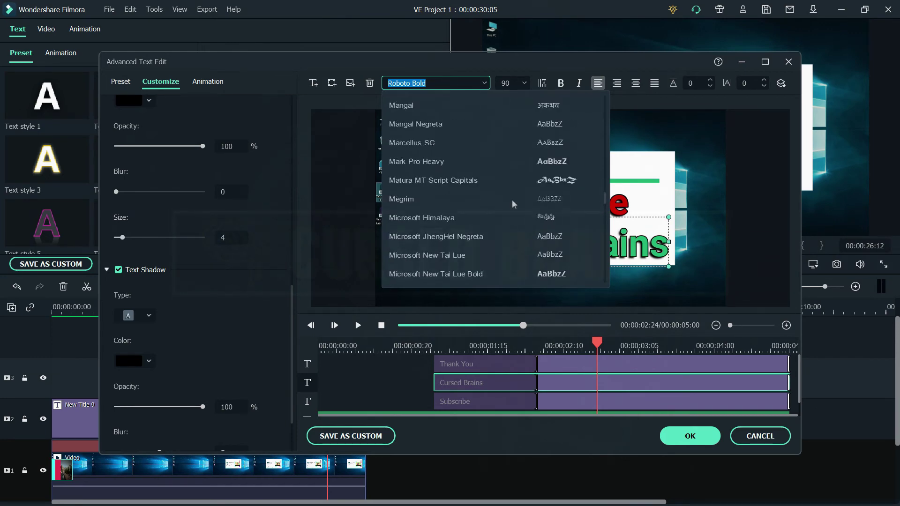
{"action": "left_click", "coordinate": [514, 188]}
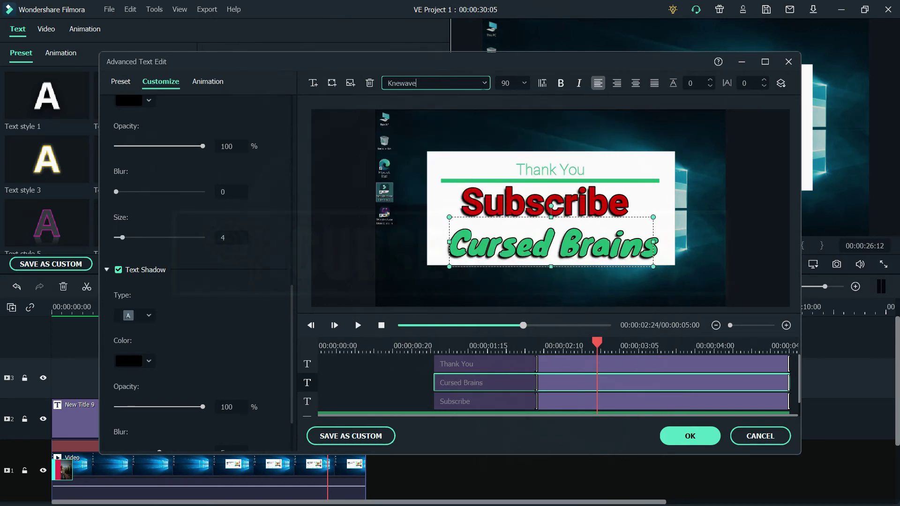
{"action": "left_click", "coordinate": [483, 83]}
{"action": "scroll", "coordinate": [498, 155], "scroll_direction": "up", "scroll_amount": 12}
{"action": "scroll", "coordinate": [499, 156], "scroll_direction": "up", "scroll_amount": 15}
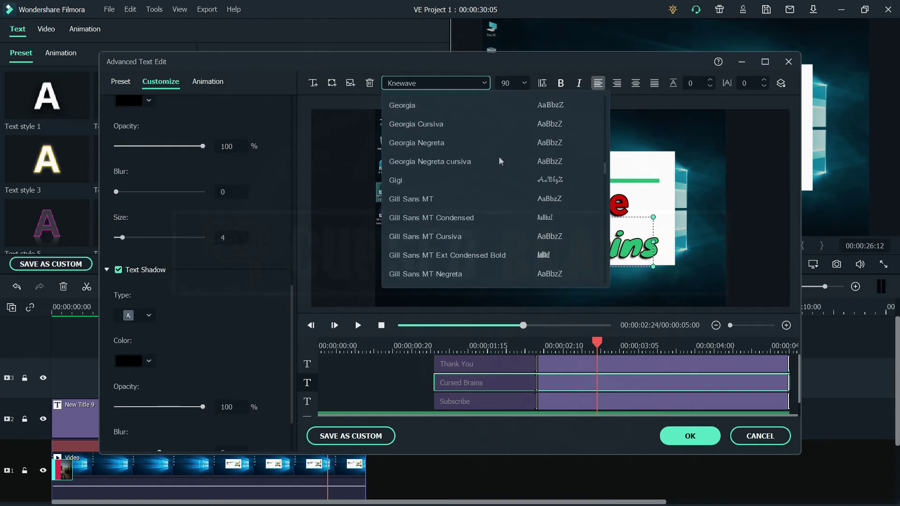
{"action": "scroll", "coordinate": [498, 156], "scroll_direction": "up", "scroll_amount": 8}
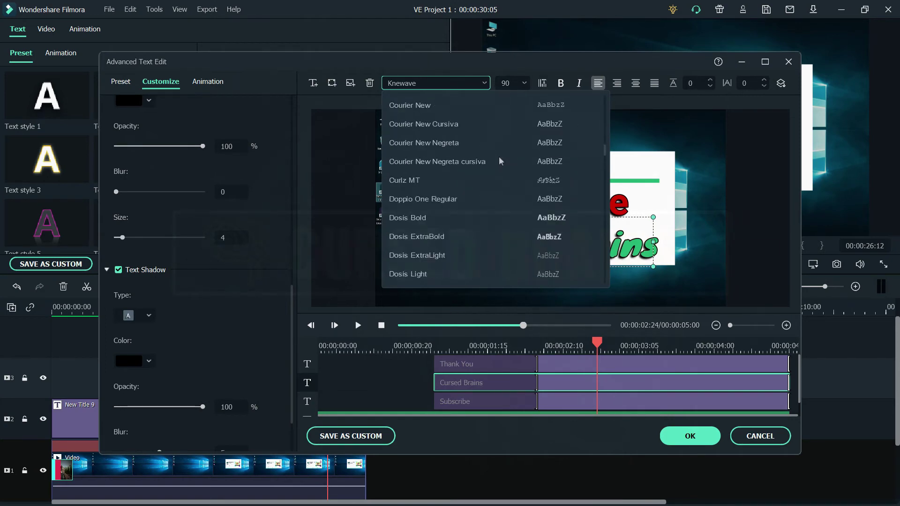
{"action": "left_click", "coordinate": [527, 229]}
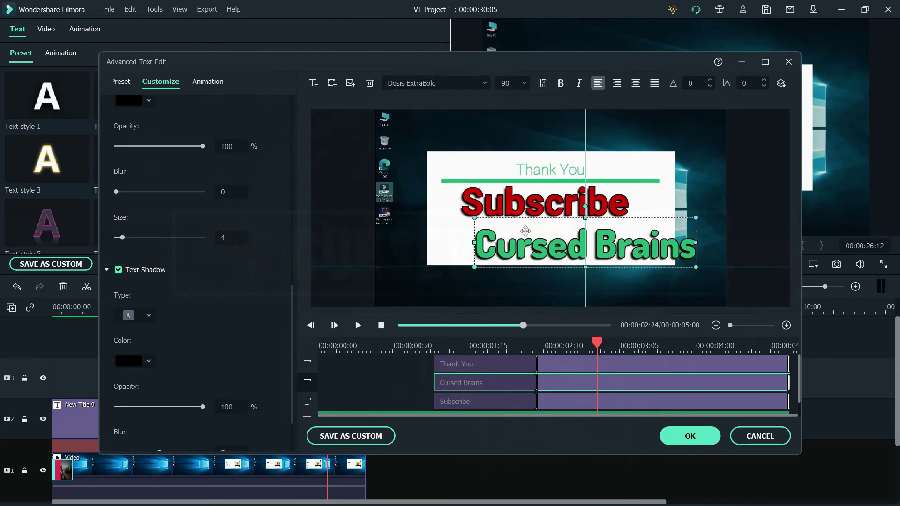
Set the "Subscribe" line's font to Dosis ExtraBold and recentre the line in the white box
{"action": "left_click", "coordinate": [511, 207]}
{"action": "type", "text": "dois"}
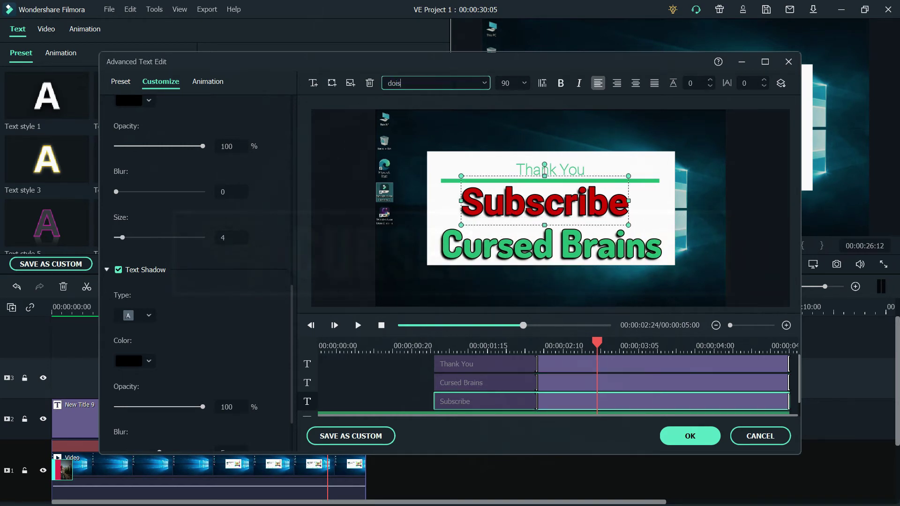
{"action": "left_click", "coordinate": [475, 89]}
{"action": "scroll", "coordinate": [603, 116], "scroll_direction": "up", "scroll_amount": 15}
{"action": "scroll", "coordinate": [552, 217], "scroll_direction": "down", "scroll_amount": 20}
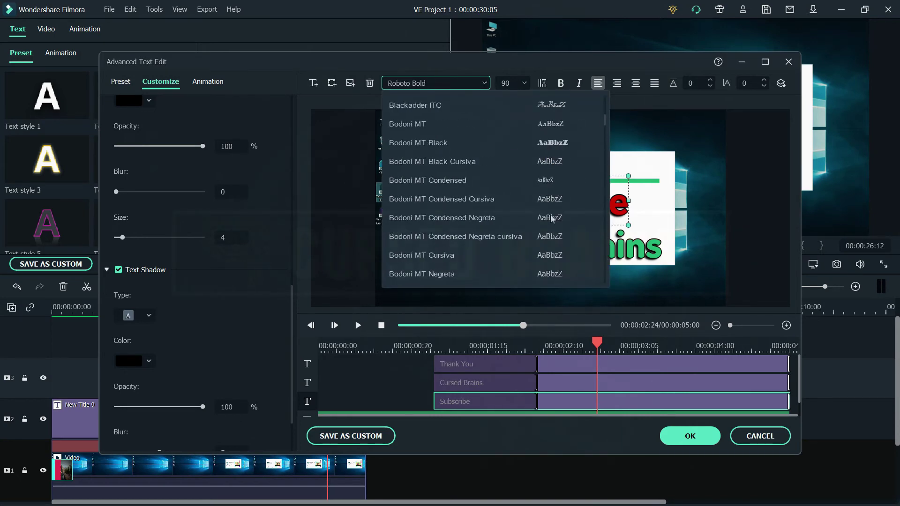
{"action": "scroll", "coordinate": [497, 212], "scroll_direction": "up", "scroll_amount": 3}
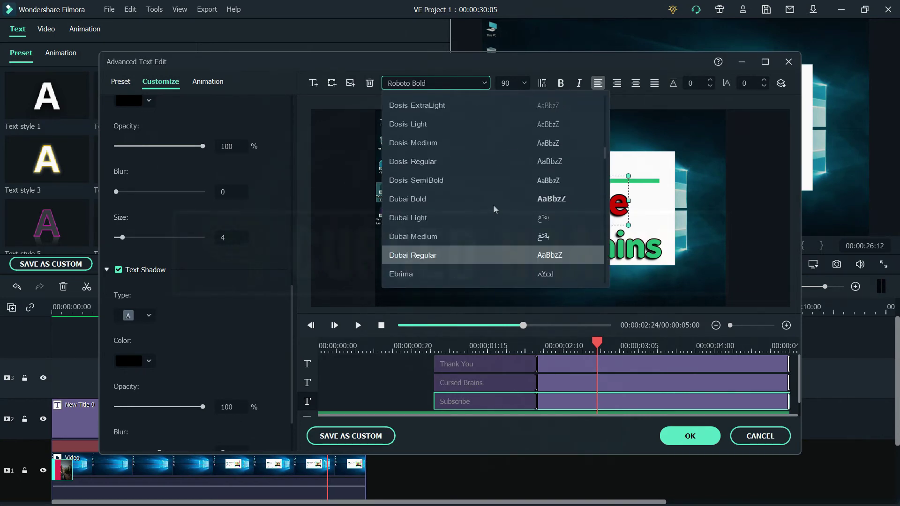
{"action": "scroll", "coordinate": [433, 123], "scroll_direction": "up", "scroll_amount": 3}
{"action": "left_click", "coordinate": [436, 143]}
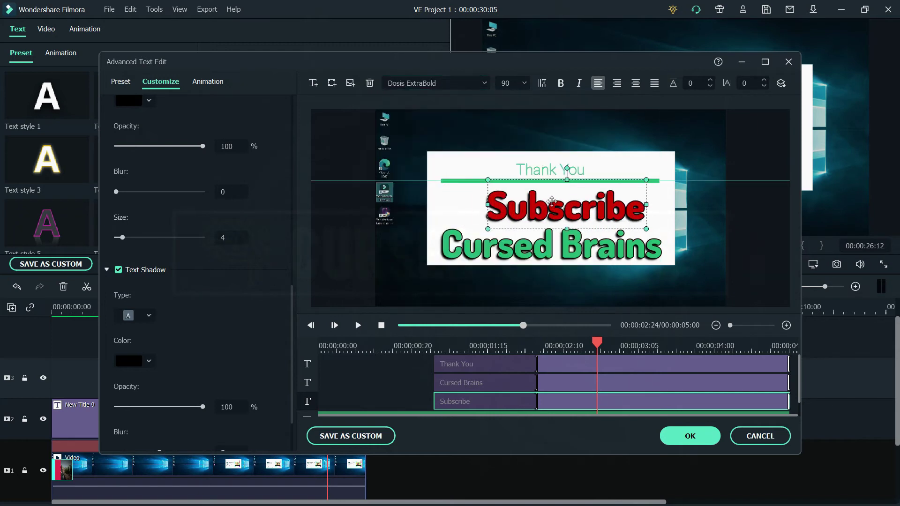
Set the "Thank You" line's font to Dosis ExtraBold
{"action": "left_click", "coordinate": [443, 84]}
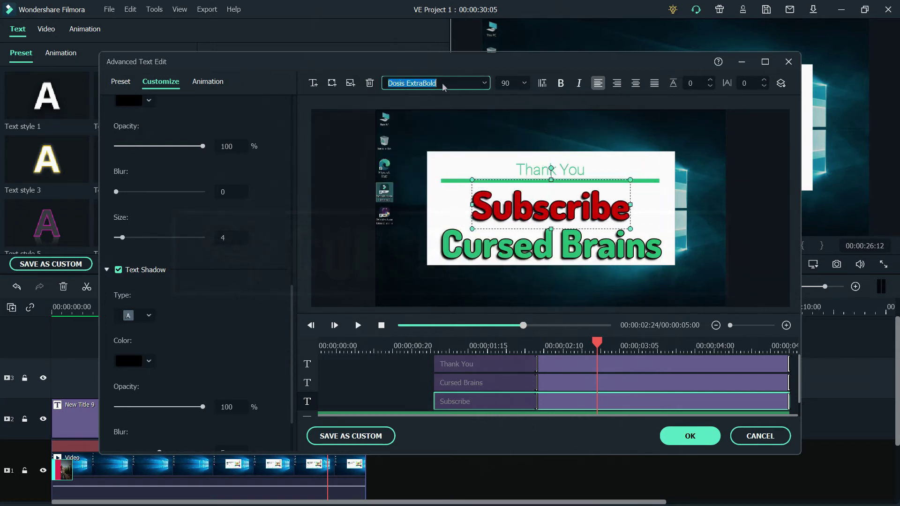
{"action": "key", "text": "Tab"}
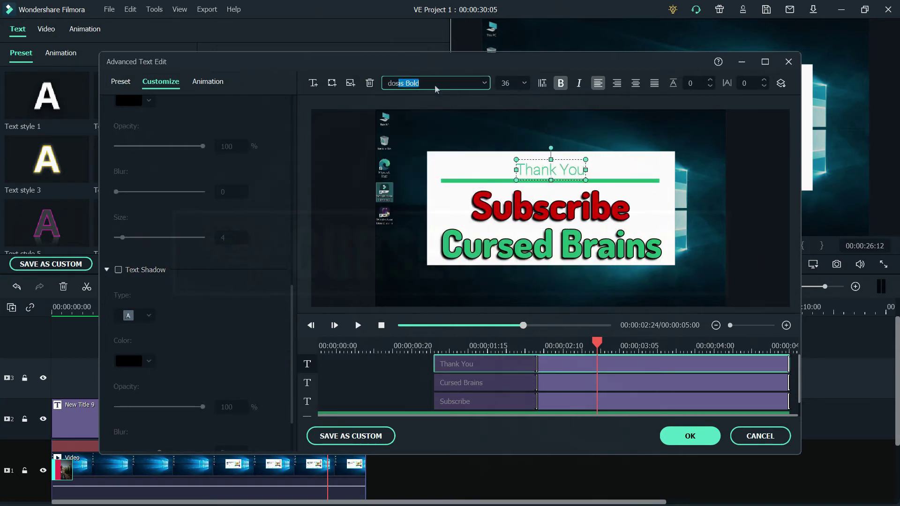
{"action": "type", "text": "dosis extra"}
{"action": "key", "text": "Return"}
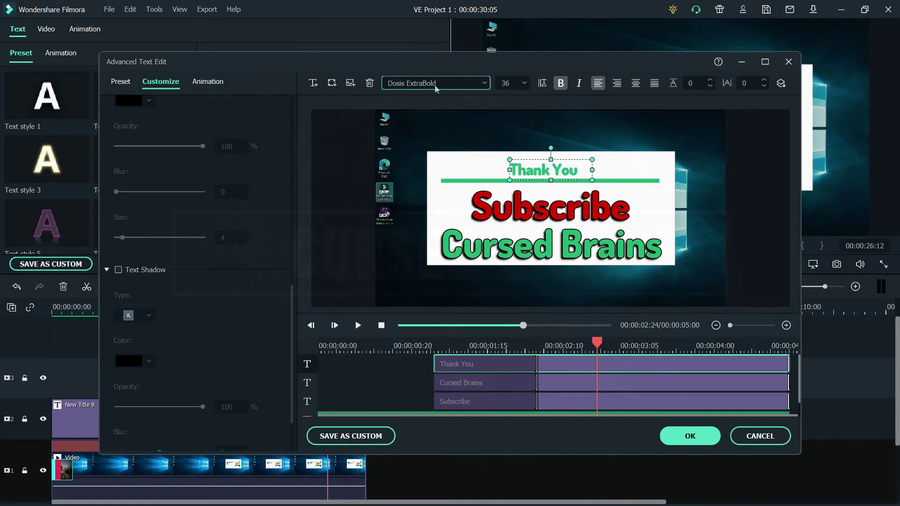
Enable a text shadow and a text border of size 4 on the "Thank You" line
{"action": "left_click", "coordinate": [119, 270]}
{"action": "scroll", "coordinate": [136, 286], "scroll_direction": "down", "scroll_amount": 2}
{"action": "scroll", "coordinate": [114, 187], "scroll_direction": "up", "scroll_amount": 4}
{"action": "left_click", "coordinate": [118, 160]}
{"action": "left_click", "coordinate": [136, 206]}
{"action": "left_click", "coordinate": [117, 273]}
{"action": "type", "text": "4"}
{"action": "scroll", "coordinate": [216, 373], "scroll_direction": "down", "scroll_amount": 3}
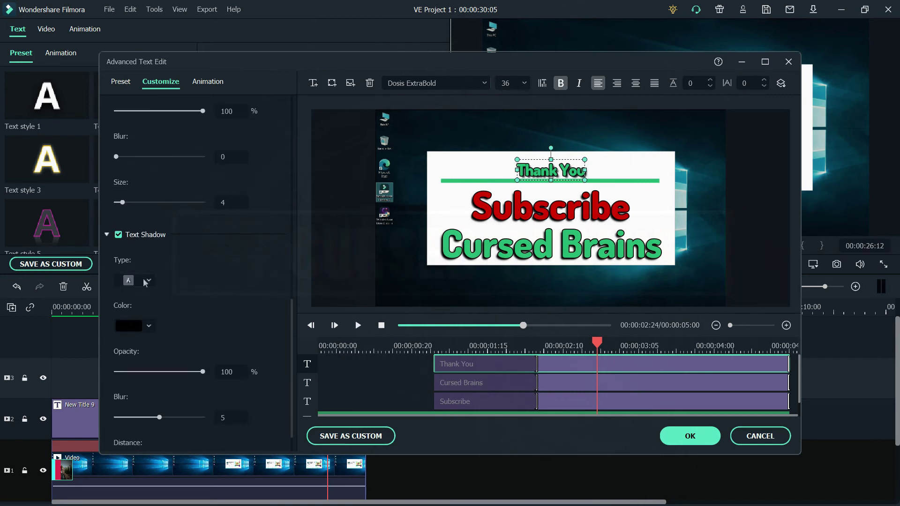
Nudge the "Thank You" line slightly upward, centre-align its text, and apply the edits to the end title
{"action": "left_click_drag", "start_coordinate": [530, 167], "coordinate": [532, 159]}
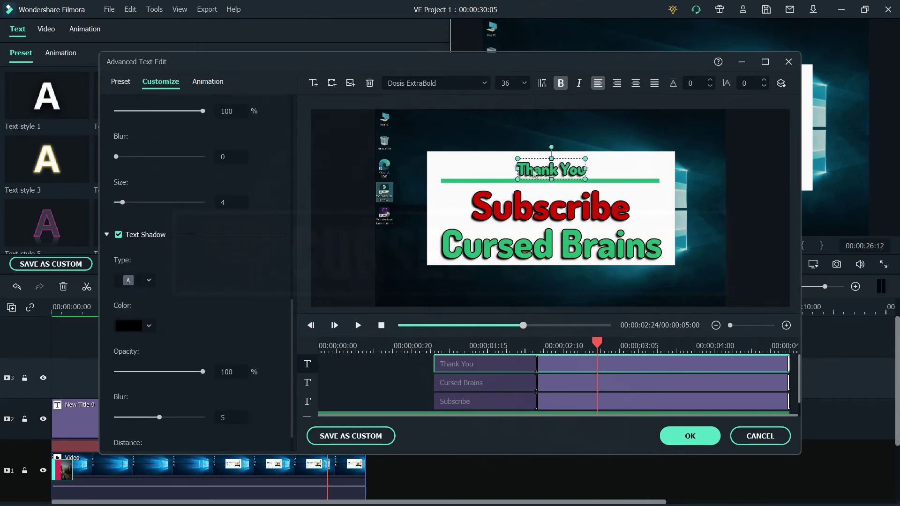
{"action": "left_click", "coordinate": [619, 88]}
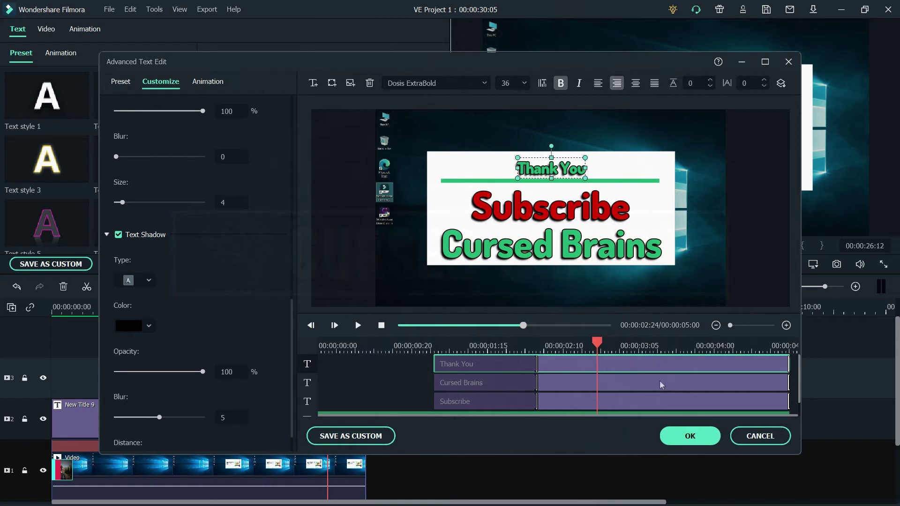
{"action": "left_click", "coordinate": [690, 437]}
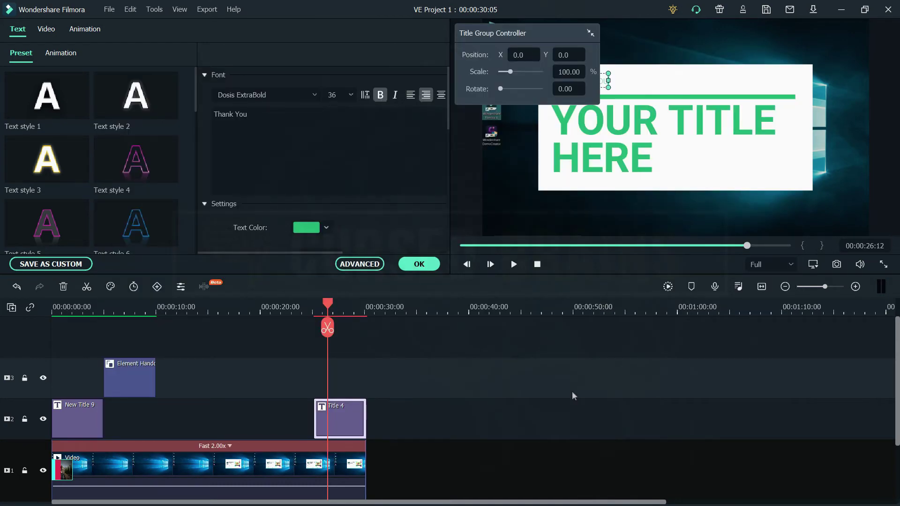
{"action": "left_click", "coordinate": [418, 265]}
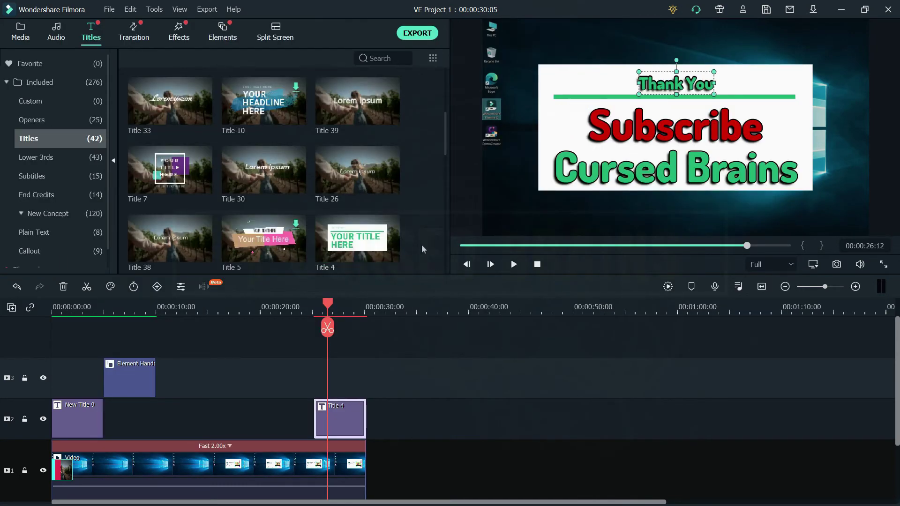
{"action": "left_click", "coordinate": [378, 421]}
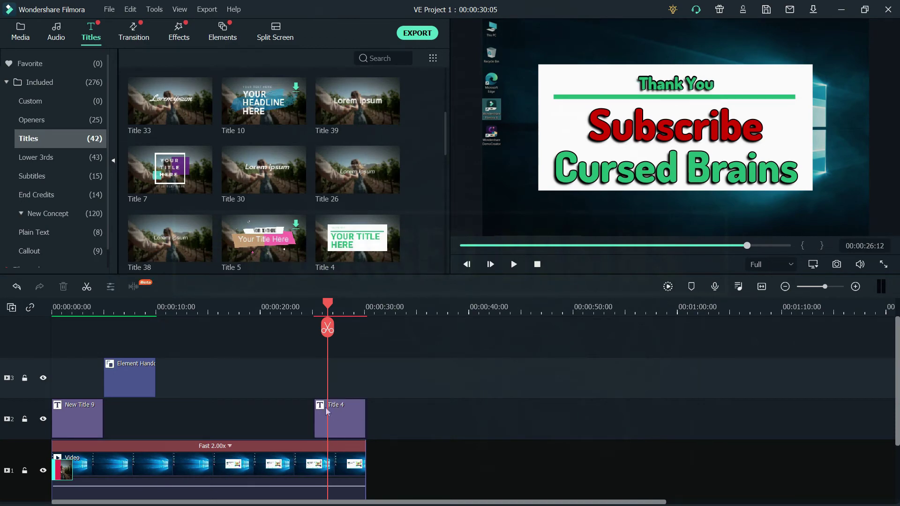
Find the Fade transition and add it to the end of the video clip
{"action": "left_click", "coordinate": [133, 29]}
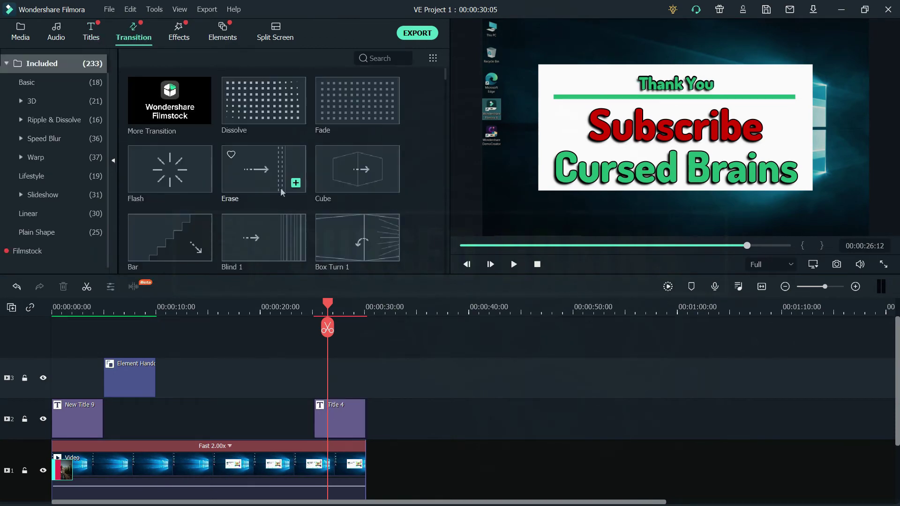
{"action": "scroll", "coordinate": [281, 191], "scroll_direction": "down", "scroll_amount": 10}
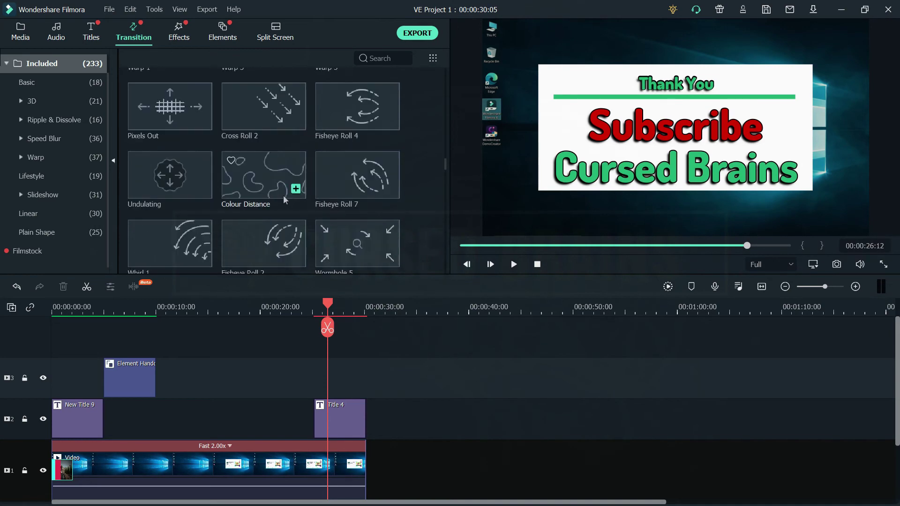
{"action": "scroll", "coordinate": [283, 195], "scroll_direction": "down", "scroll_amount": 12}
{"action": "scroll", "coordinate": [285, 199], "scroll_direction": "up", "scroll_amount": 5}
{"action": "type", "text": "f"}
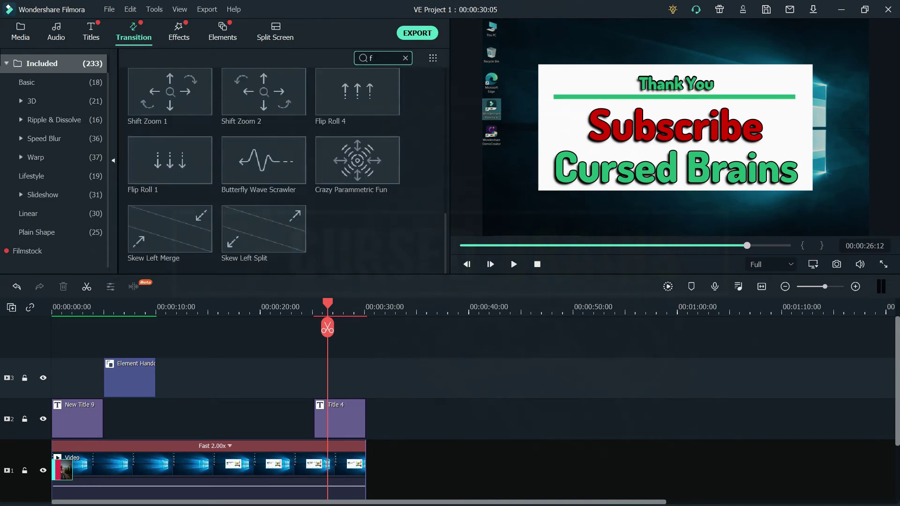
{"action": "type", "text": "a"}
{"action": "left_click_drag", "start_coordinate": [169, 101], "coordinate": [349, 470]}
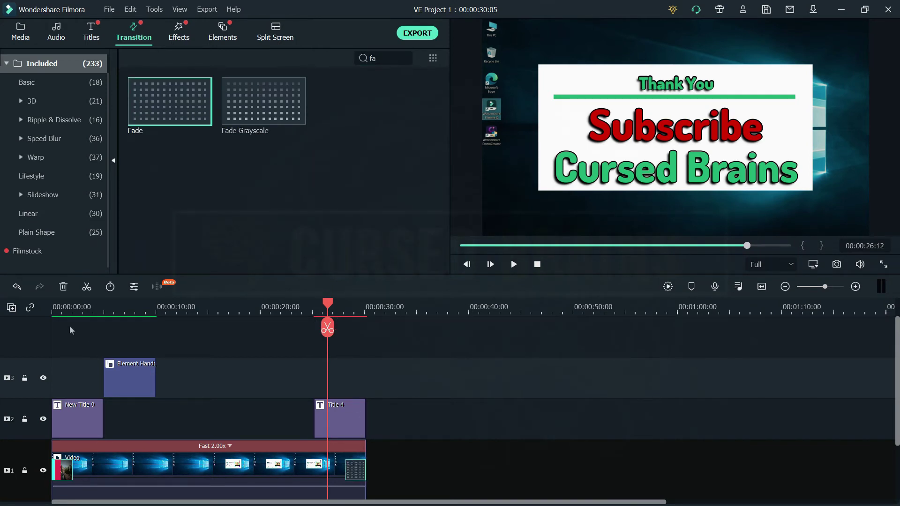
Render the preview of the timeline and play the project from the beginning
{"action": "left_click", "coordinate": [59, 316]}
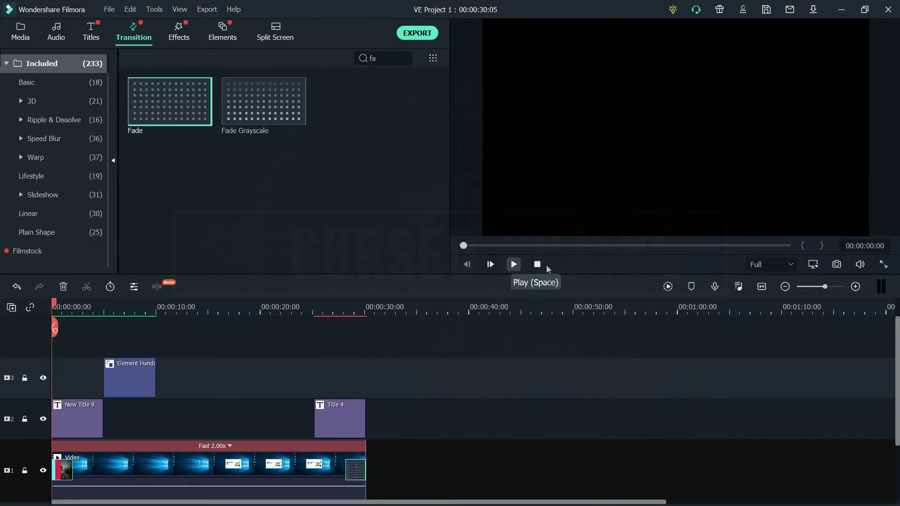
{"action": "left_click", "coordinate": [668, 286]}
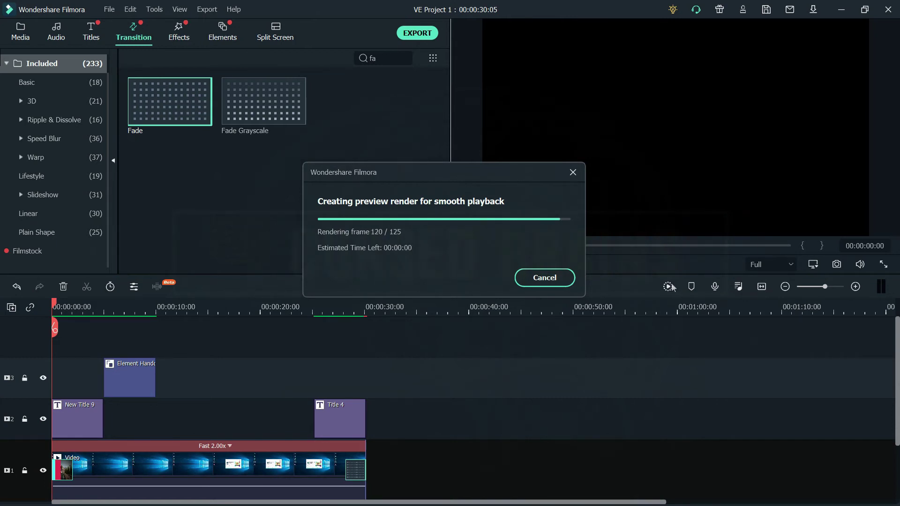
{"action": "left_click", "coordinate": [514, 264]}
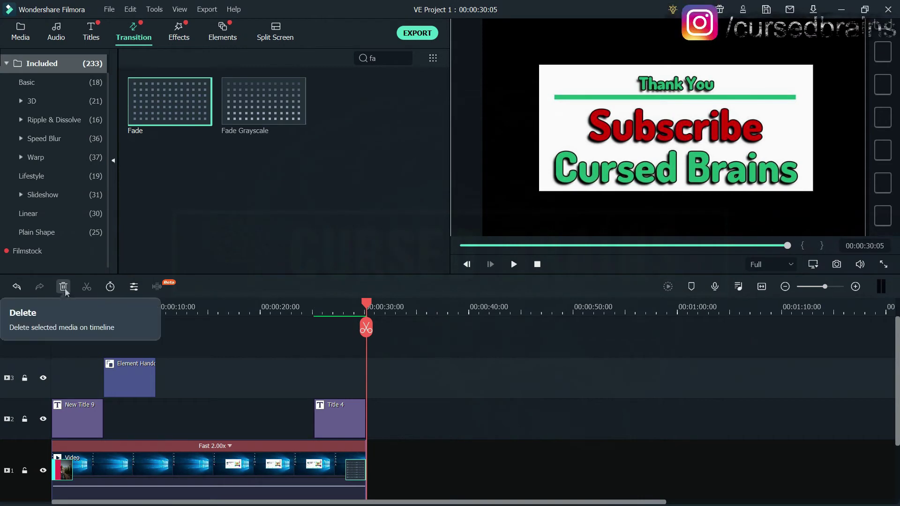
{"action": "left_click", "coordinate": [204, 418]}
{"action": "scroll", "coordinate": [202, 415], "scroll_direction": "down", "scroll_amount": 2}
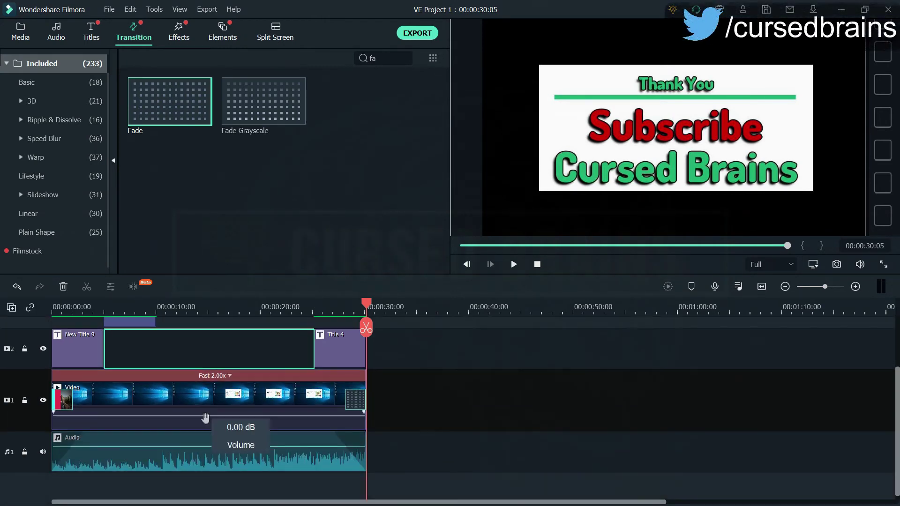
{"action": "scroll", "coordinate": [196, 410], "scroll_direction": "up", "scroll_amount": 2}
{"action": "left_click", "coordinate": [190, 384]}
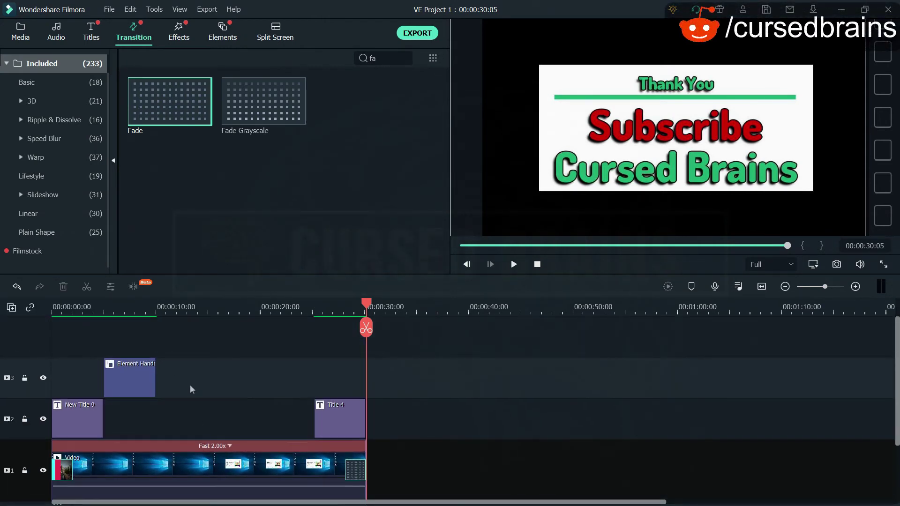
Examine the audio clip's fade, equalizer, denoise and ducking options, switching noise removal and ducking on and off again
{"action": "scroll", "coordinate": [190, 383], "scroll_direction": "down", "scroll_amount": 3}
{"action": "double_click", "coordinate": [174, 448]}
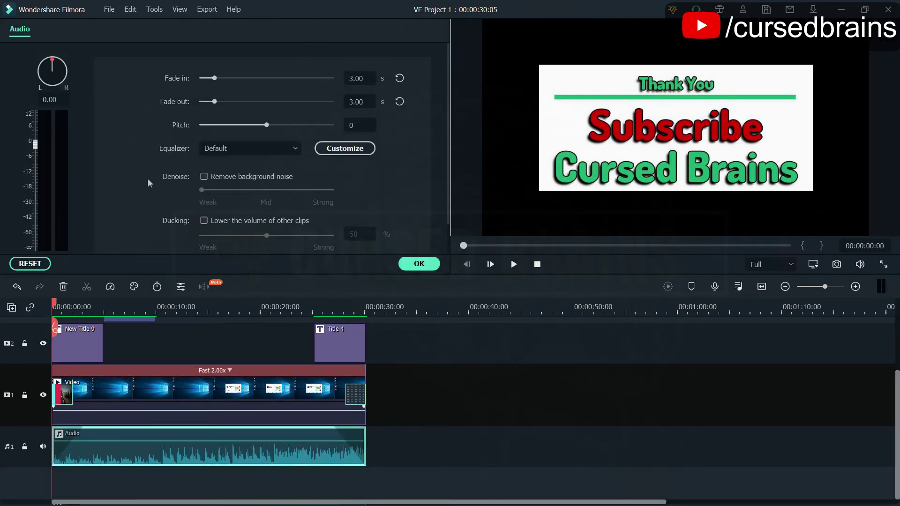
{"action": "scroll", "coordinate": [243, 134], "scroll_direction": "down", "scroll_amount": 2}
{"action": "left_click", "coordinate": [204, 141]}
{"action": "left_click", "coordinate": [204, 142]}
{"action": "left_click", "coordinate": [203, 185]}
{"action": "left_click", "coordinate": [204, 187]}
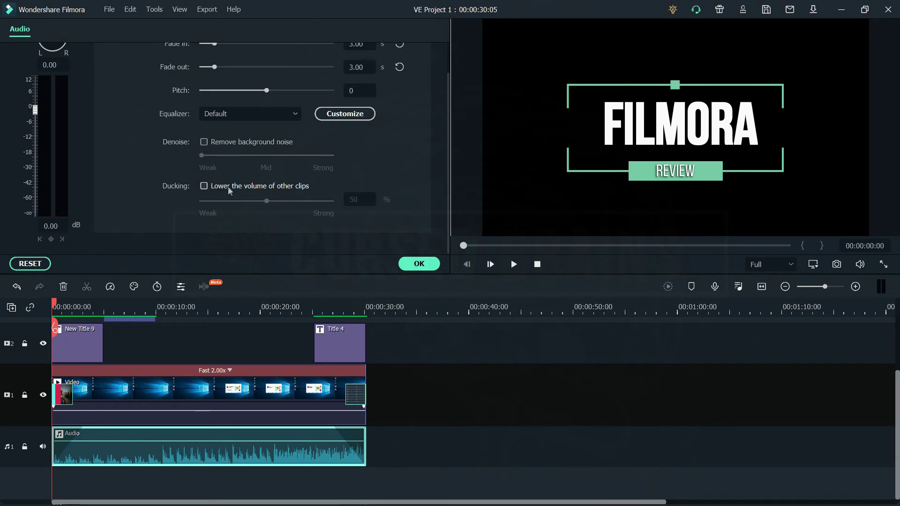
{"action": "scroll", "coordinate": [227, 181], "scroll_direction": "up", "scroll_amount": 2}
{"action": "left_click", "coordinate": [237, 149]}
{"action": "left_click", "coordinate": [240, 151]}
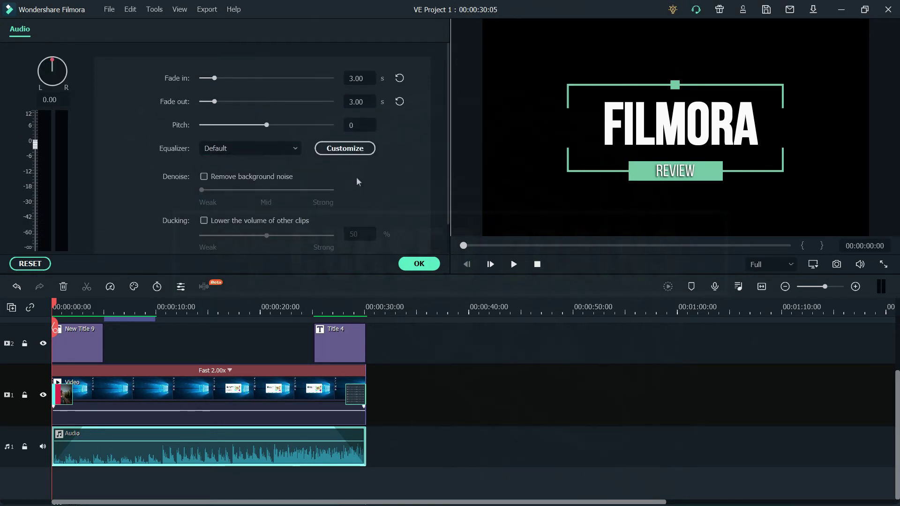
{"action": "left_click", "coordinate": [419, 263]}
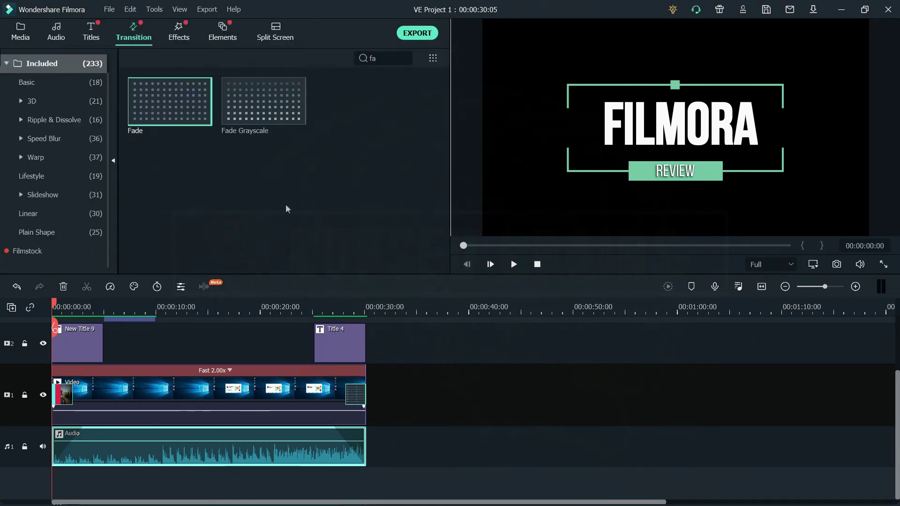
Review the program's keyboard shortcuts from the File section through to Miscellaneous
{"action": "left_click", "coordinate": [110, 10]}
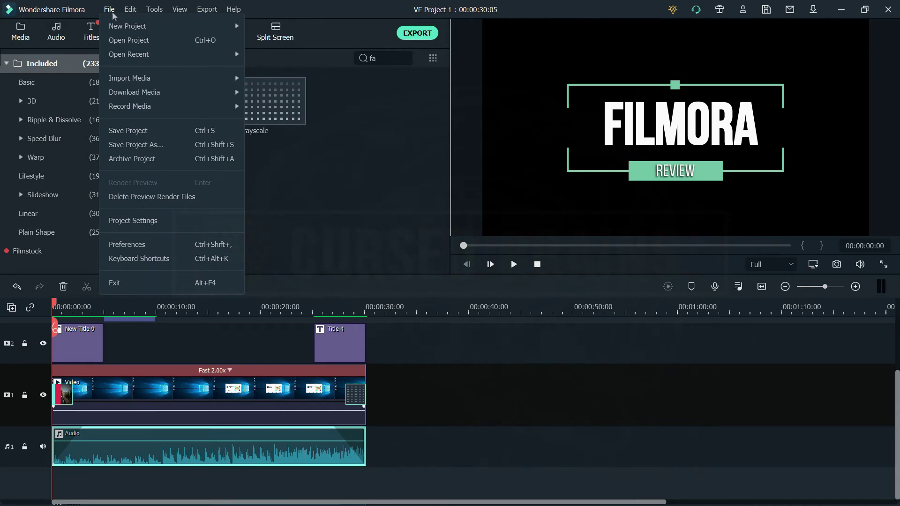
{"action": "mouse_move", "coordinate": [173, 95]}
{"action": "left_click", "coordinate": [162, 264]}
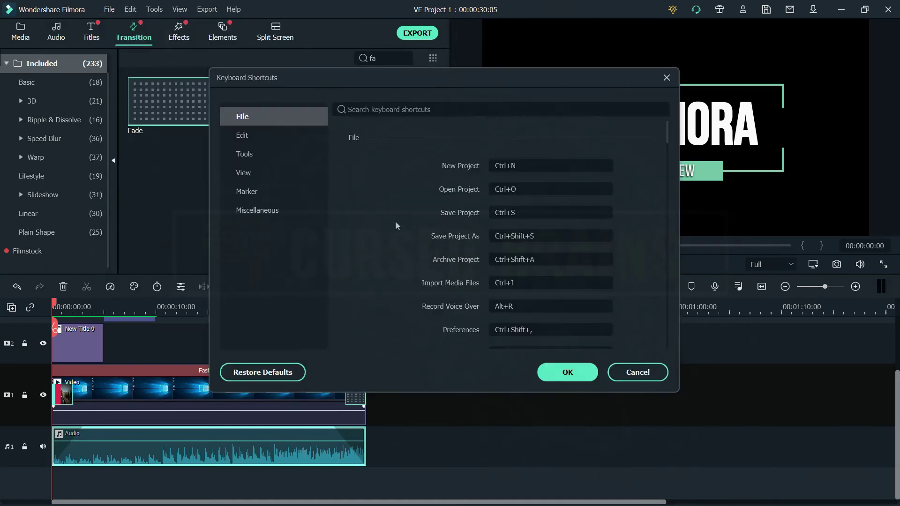
{"action": "scroll", "coordinate": [459, 175], "scroll_direction": "down", "scroll_amount": 5}
{"action": "scroll", "coordinate": [461, 177], "scroll_direction": "down", "scroll_amount": 15}
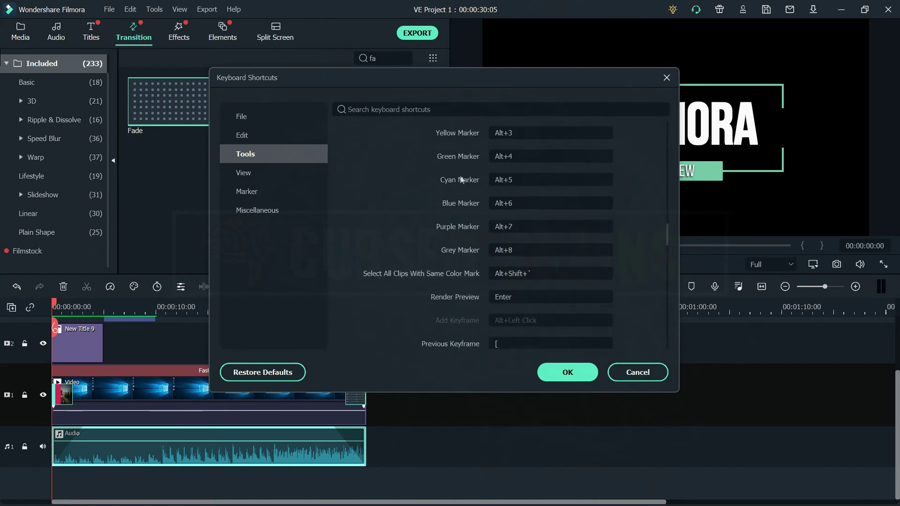
{"action": "scroll", "coordinate": [460, 179], "scroll_direction": "down", "scroll_amount": 8}
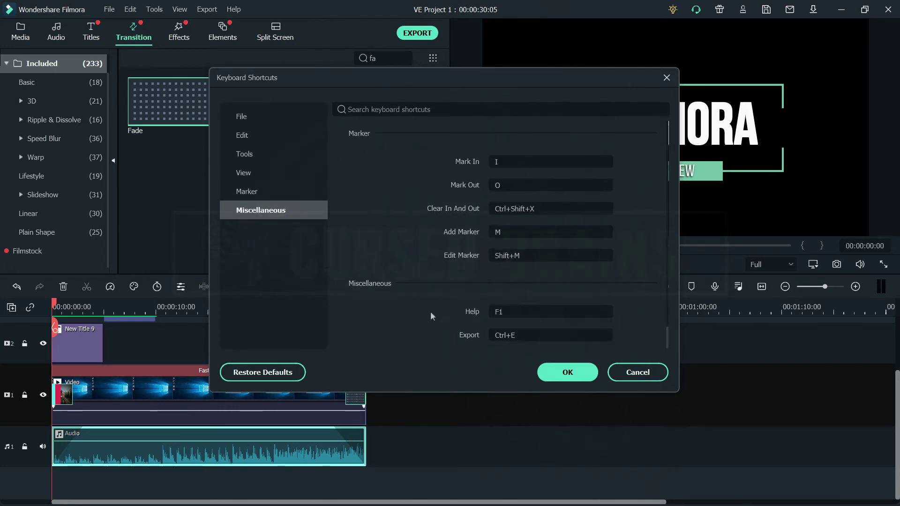
{"action": "left_click", "coordinate": [575, 373]}
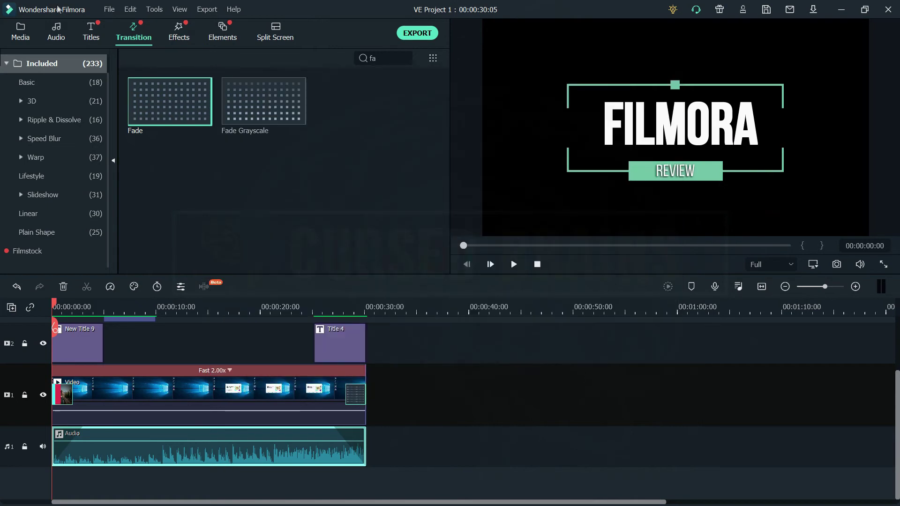
Look through the available viewing and help commands and return to the project's Cursed Brains media folder
{"action": "left_click", "coordinate": [108, 9]}
{"action": "mouse_move", "coordinate": [129, 10]}
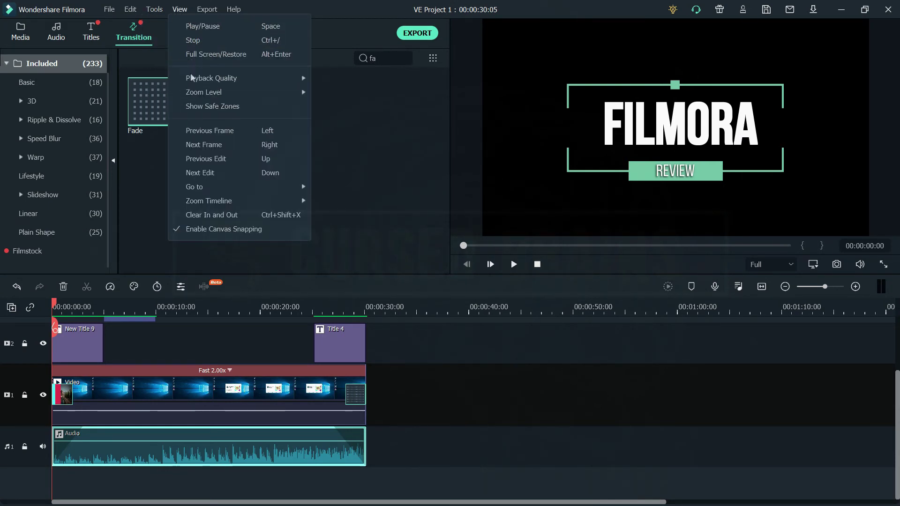
{"action": "mouse_move", "coordinate": [209, 186]}
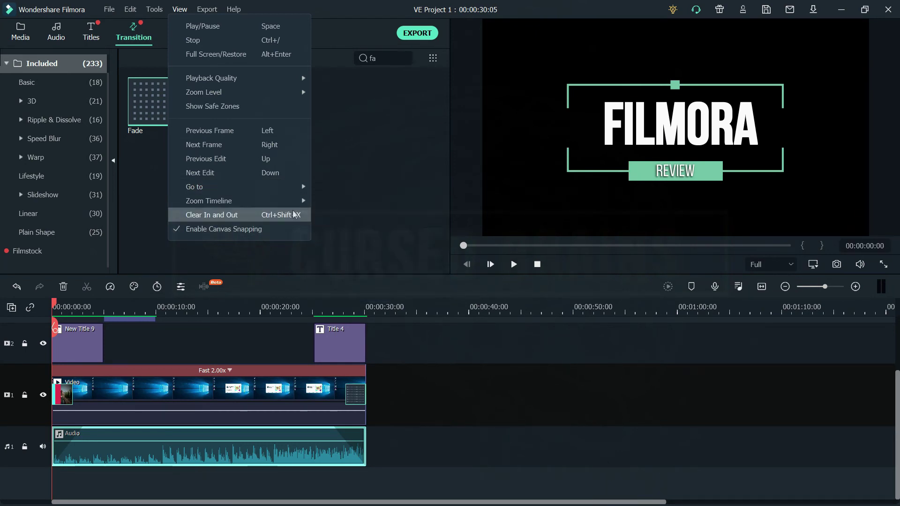
{"action": "mouse_move", "coordinate": [210, 10]}
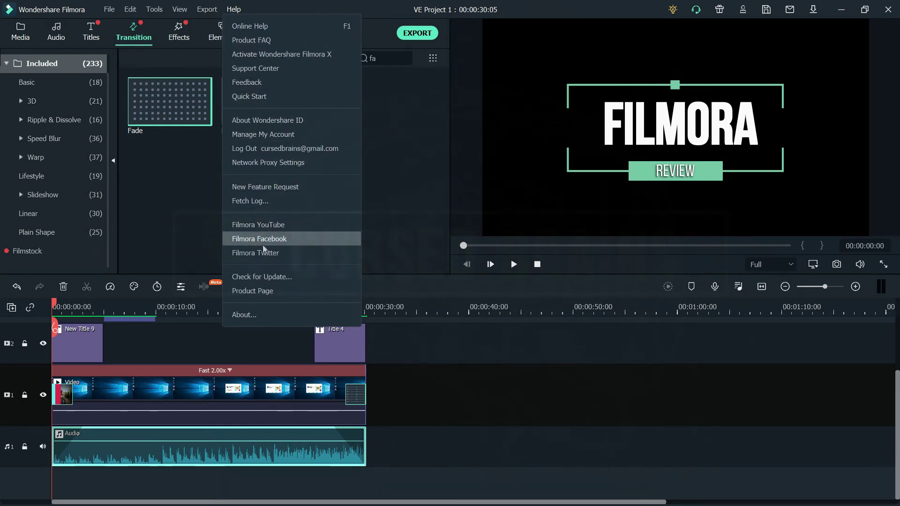
{"action": "left_click", "coordinate": [237, 12]}
{"action": "left_click", "coordinate": [22, 31]}
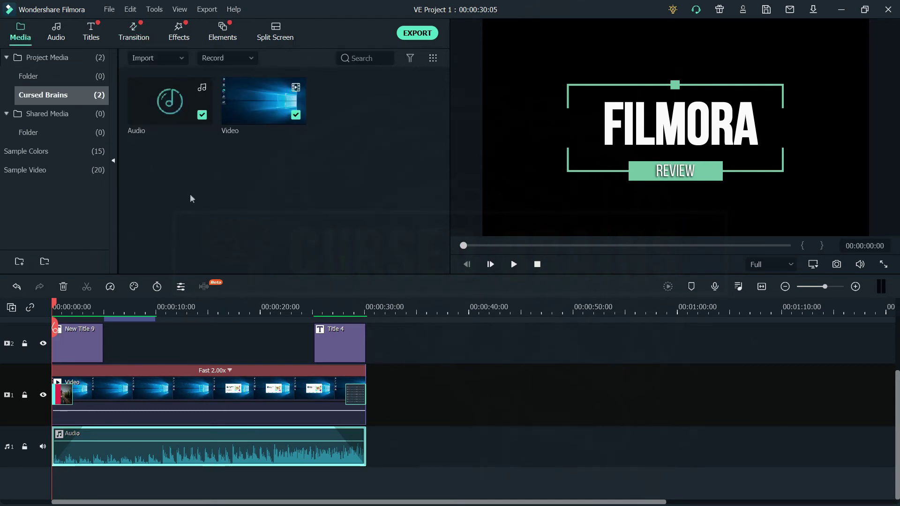
Open the export settings and look through the local formats WMV, AVI and MOV, returning to MP4
{"action": "left_click", "coordinate": [418, 33]}
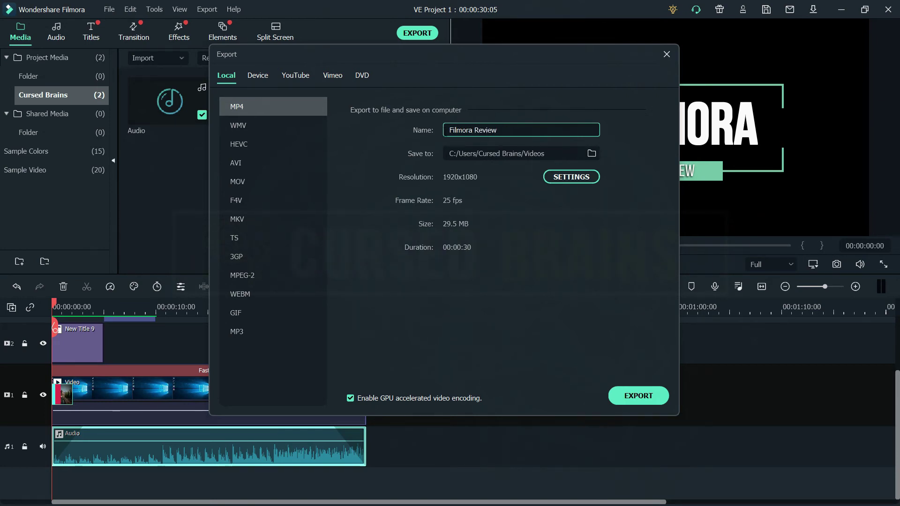
{"action": "left_click", "coordinate": [286, 124]}
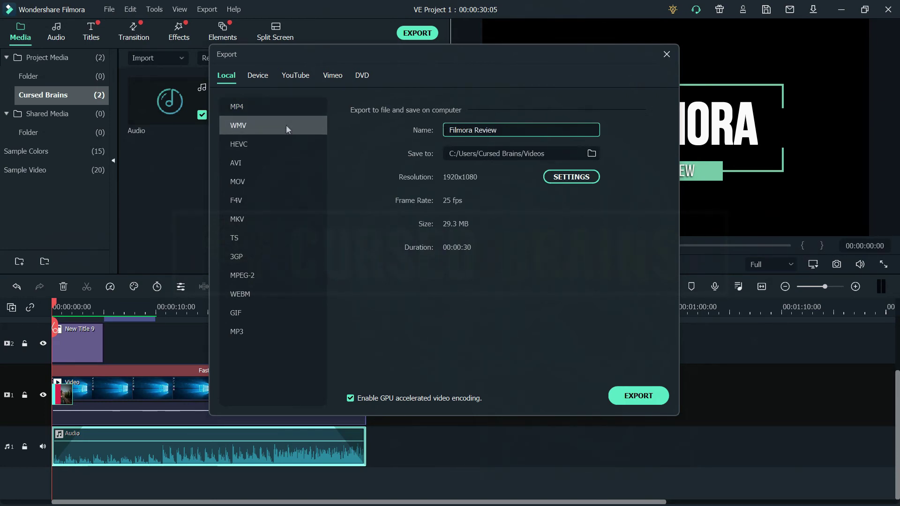
{"action": "left_click", "coordinate": [286, 163]}
{"action": "left_click", "coordinate": [285, 183]}
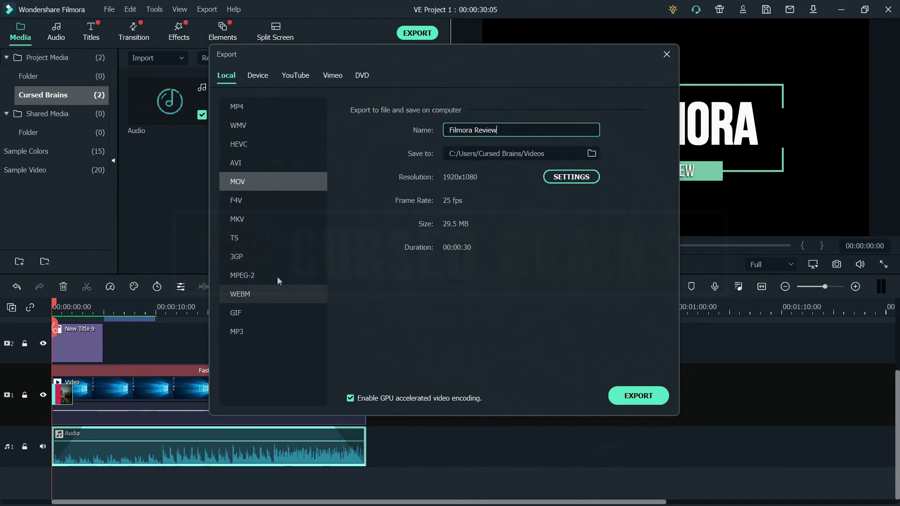
{"action": "left_click", "coordinate": [267, 106]}
Review the export options for devices, YouTube, Vimeo and DVD, and return to the local file export
{"action": "left_click", "coordinate": [258, 75]}
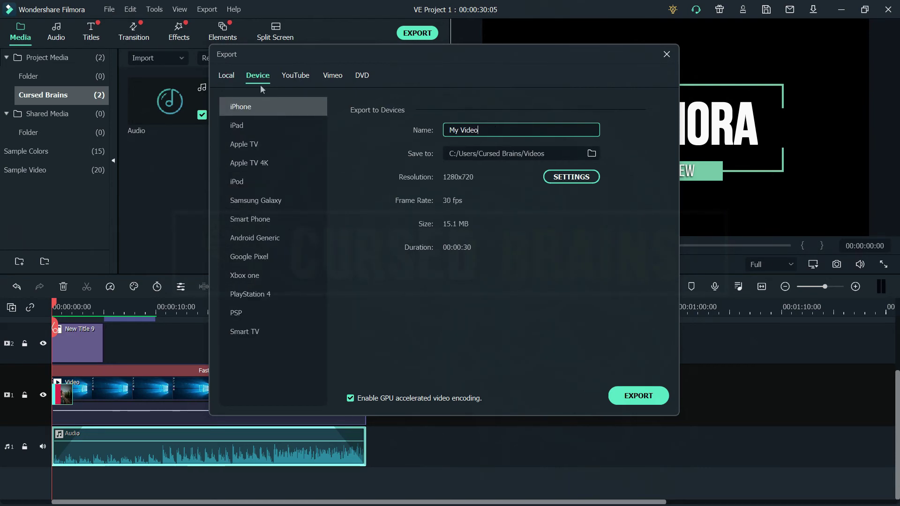
{"action": "left_click", "coordinate": [275, 125]}
{"action": "left_click", "coordinate": [279, 200]}
{"action": "left_click", "coordinate": [280, 218]}
{"action": "left_click", "coordinate": [284, 275]}
{"action": "left_click", "coordinate": [293, 76]}
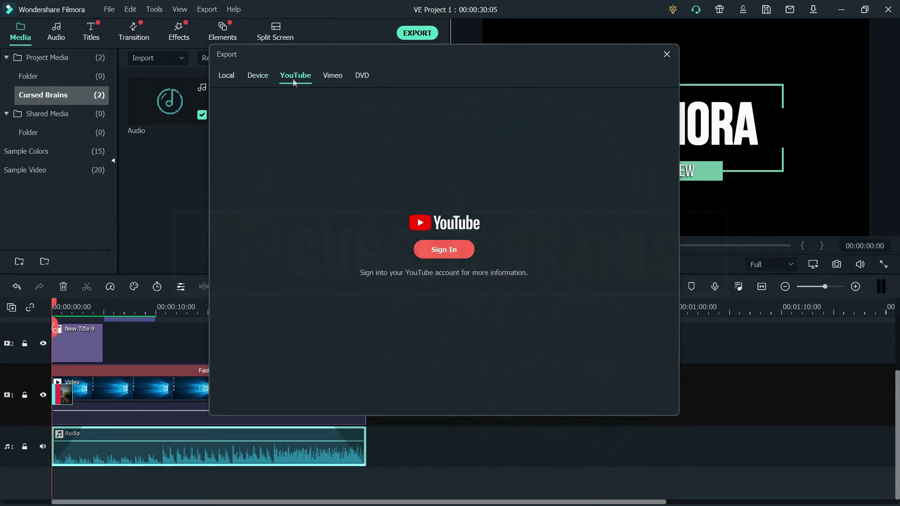
{"action": "left_click", "coordinate": [334, 75]}
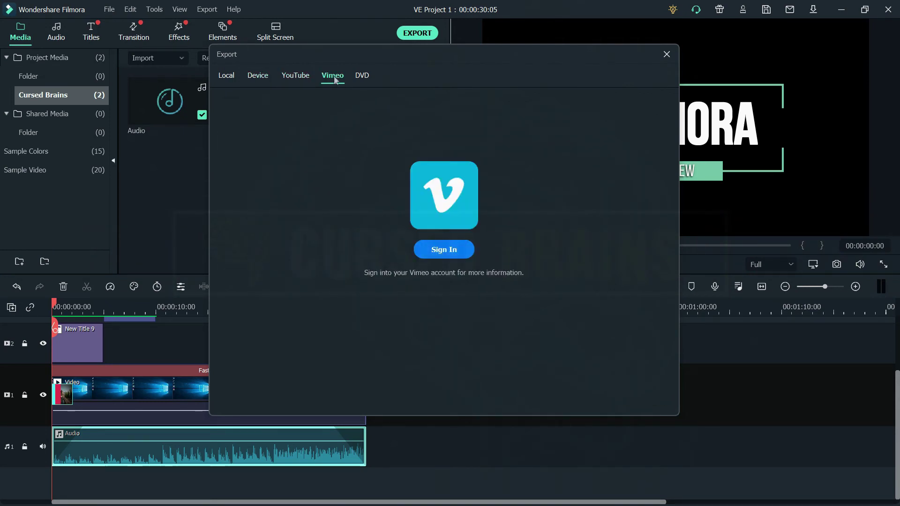
{"action": "left_click", "coordinate": [361, 76]}
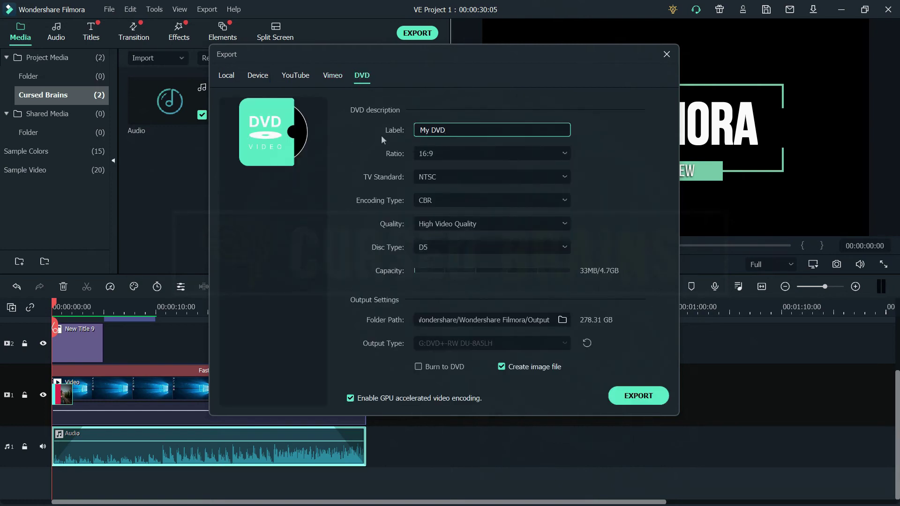
{"action": "left_click", "coordinate": [227, 76]}
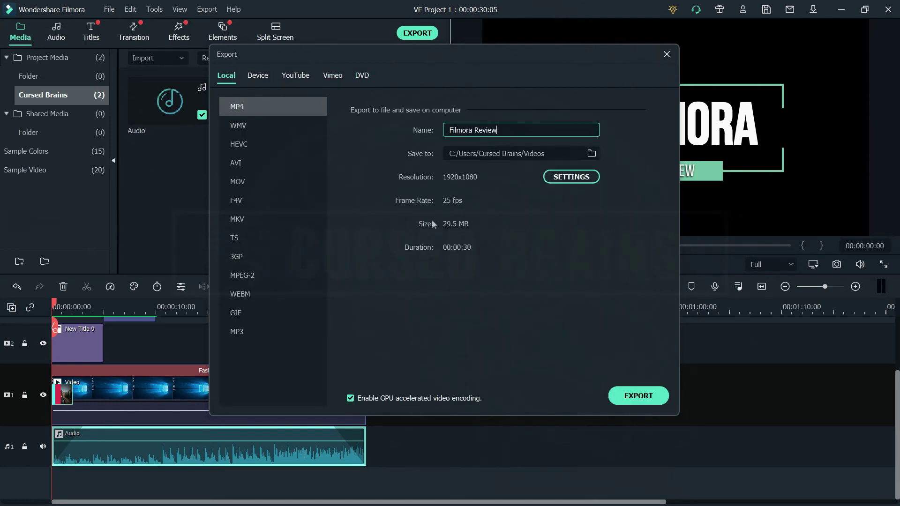
Review the MP4 encoding settings, accept 1920x1080 at 25 fps, and export the video as Filmora Review
{"action": "left_click", "coordinate": [554, 179]}
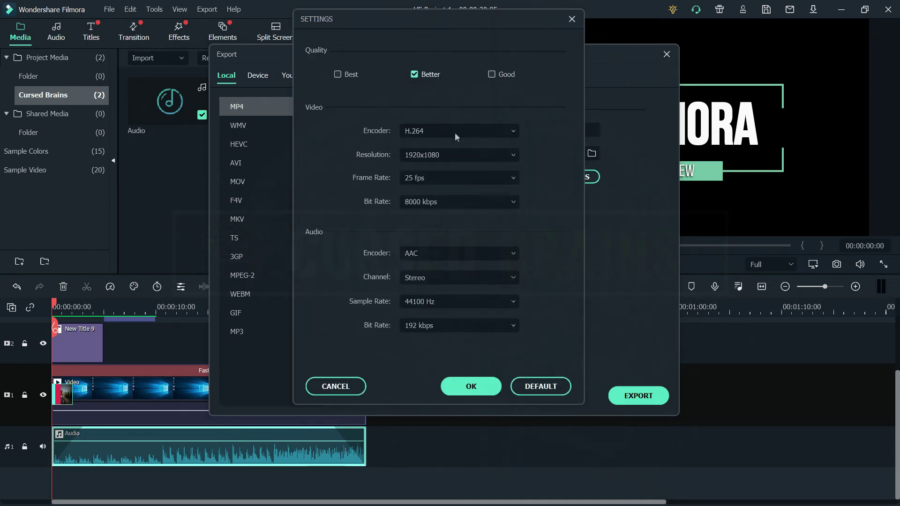
{"action": "left_click", "coordinate": [453, 153]}
{"action": "left_click", "coordinate": [464, 159]}
{"action": "left_click", "coordinate": [457, 177]}
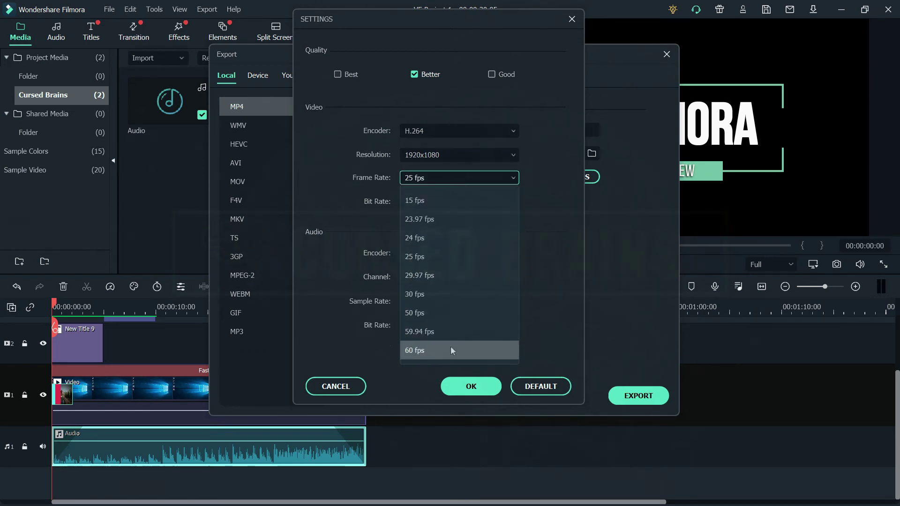
{"action": "left_click", "coordinate": [443, 256]}
{"action": "left_click", "coordinate": [446, 201]}
{"action": "left_click", "coordinate": [446, 201]}
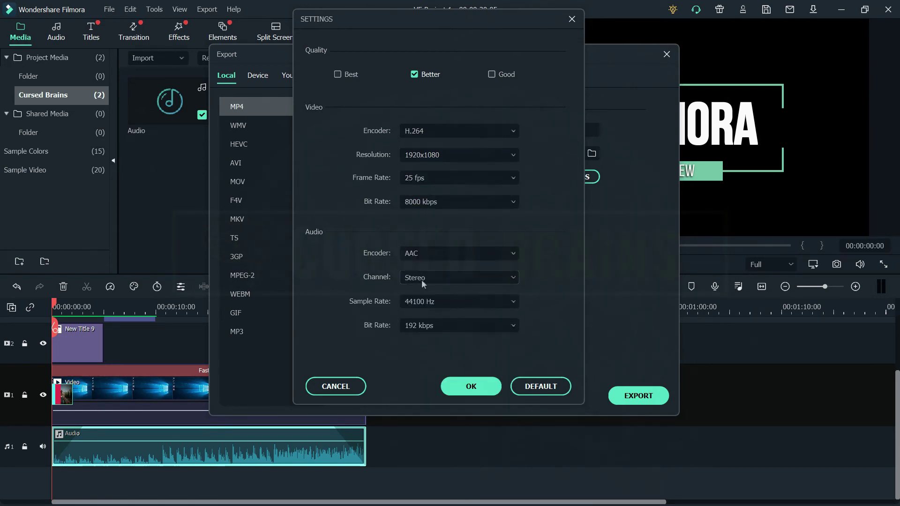
{"action": "left_click", "coordinate": [467, 382]}
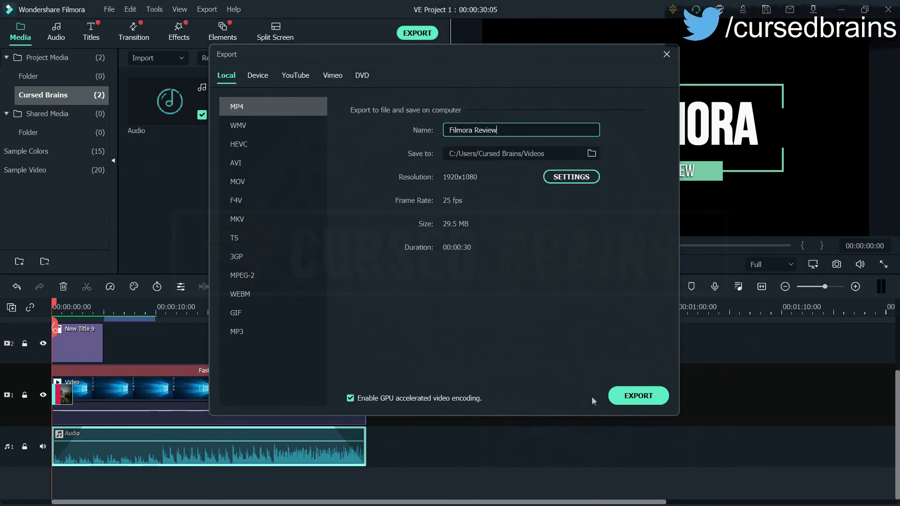
{"action": "left_click", "coordinate": [638, 396]}
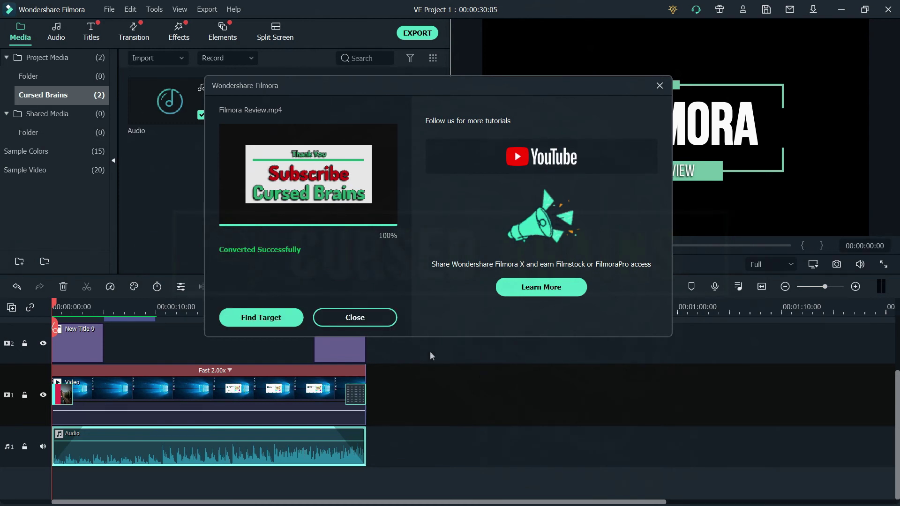
Show the exported Filmora Review.mp4 in its folder, return to Filmora and save the project
{"action": "left_click", "coordinate": [284, 321]}
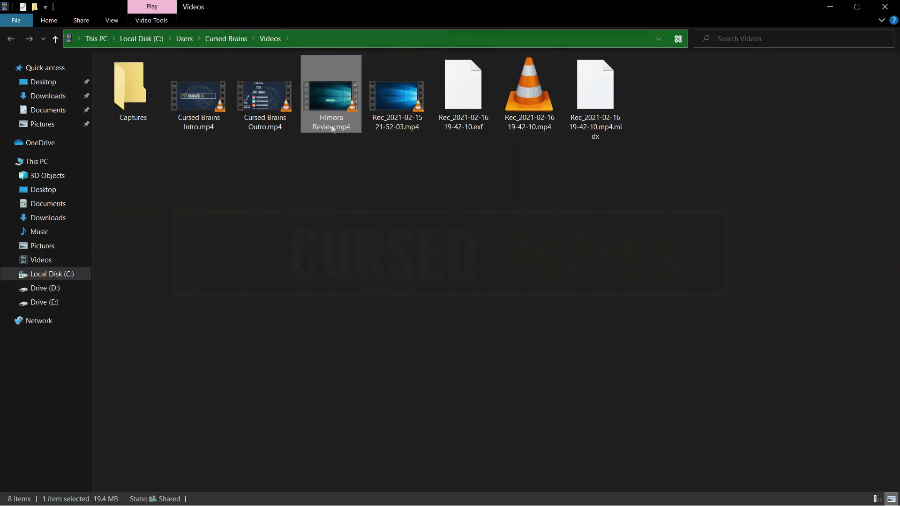
{"action": "left_click", "coordinate": [883, 13]}
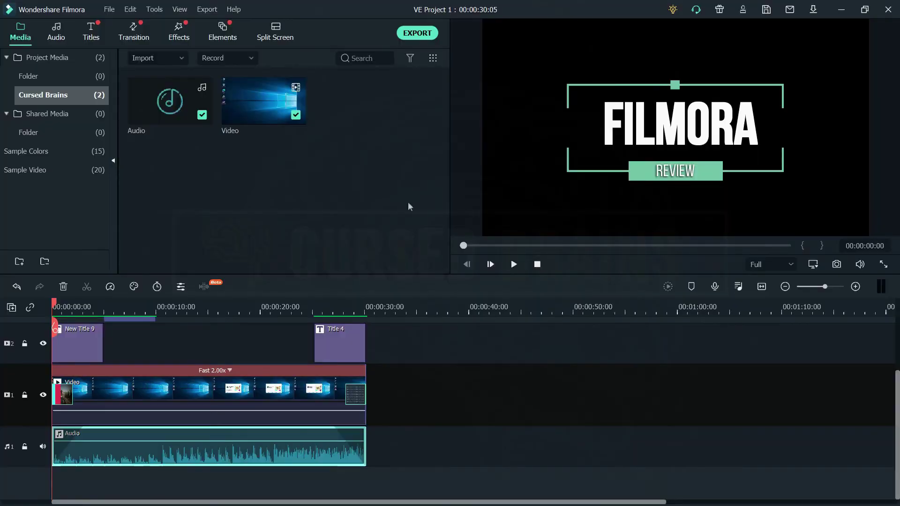
{"action": "left_click", "coordinate": [109, 9]}
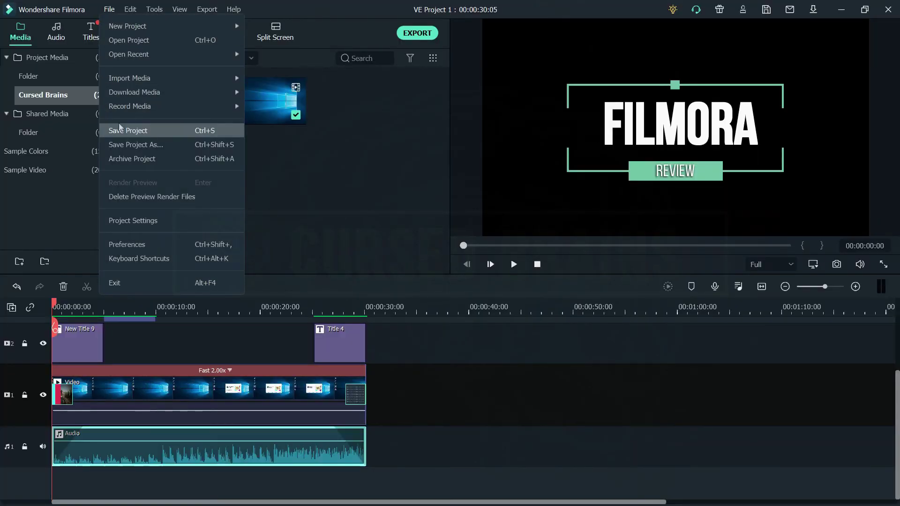
{"action": "left_click", "coordinate": [140, 129]}
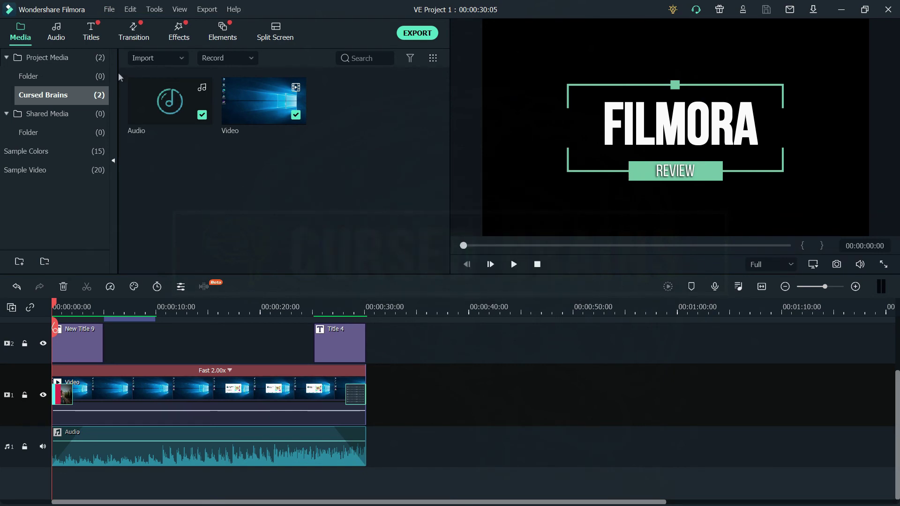
Open the recent project Intro.wfp and play it from the beginning
{"action": "left_click", "coordinate": [109, 10]}
{"action": "mouse_move", "coordinate": [209, 56]}
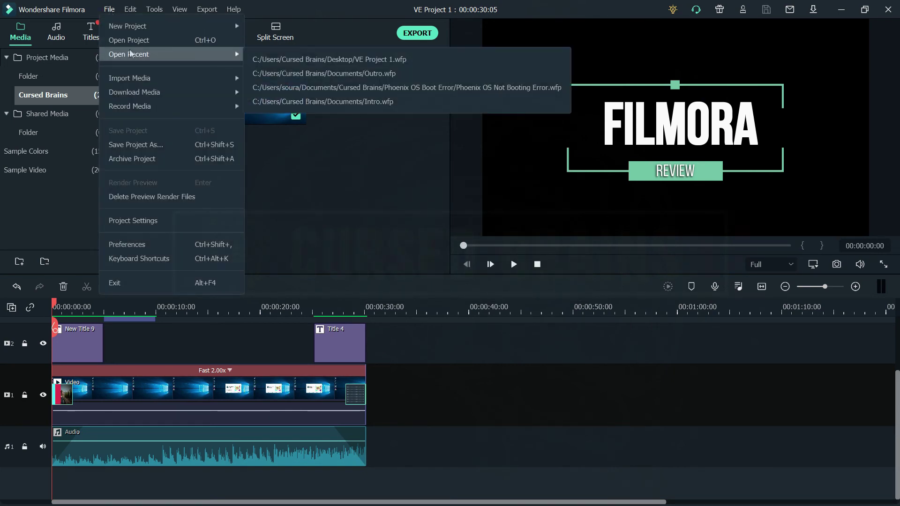
{"action": "left_click", "coordinate": [266, 193]}
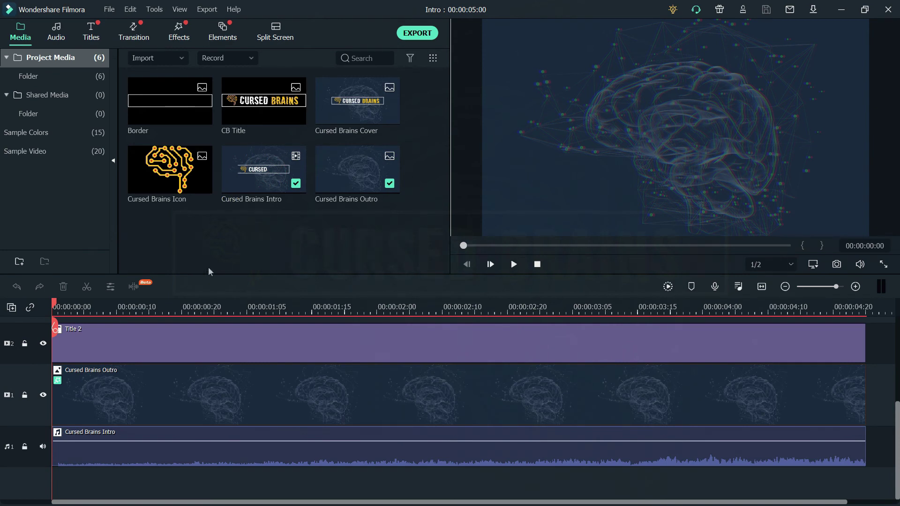
{"action": "left_click", "coordinate": [513, 265]}
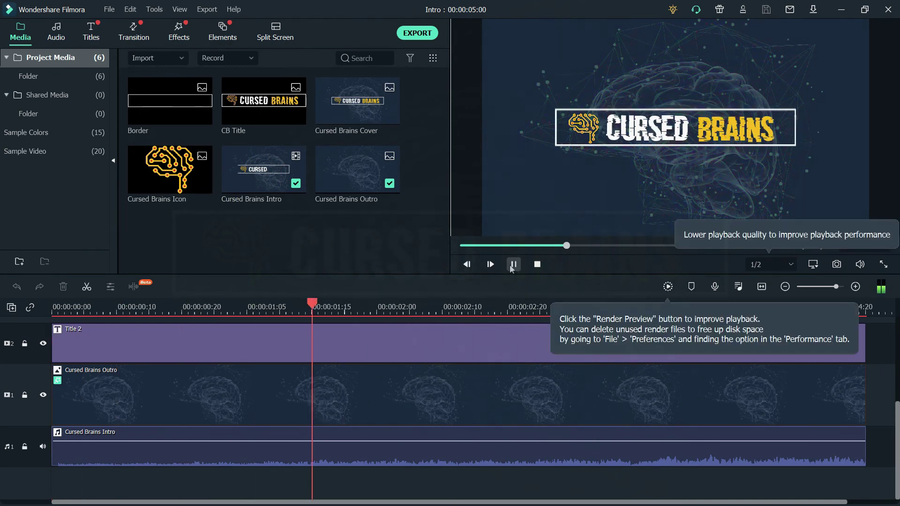
Open Title 2 in the advanced text editor and examine the animations of its brain icon, CURSED text and border
{"action": "double_click", "coordinate": [113, 331]}
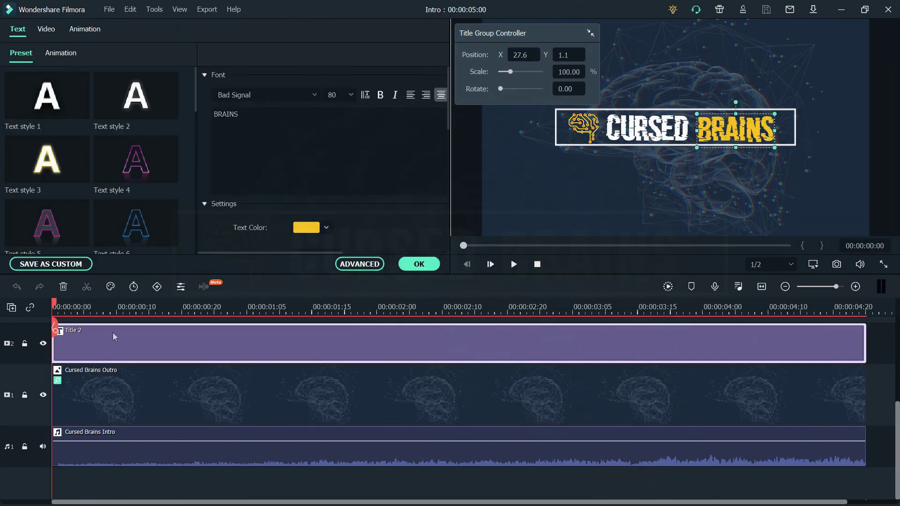
{"action": "left_click", "coordinate": [418, 264]}
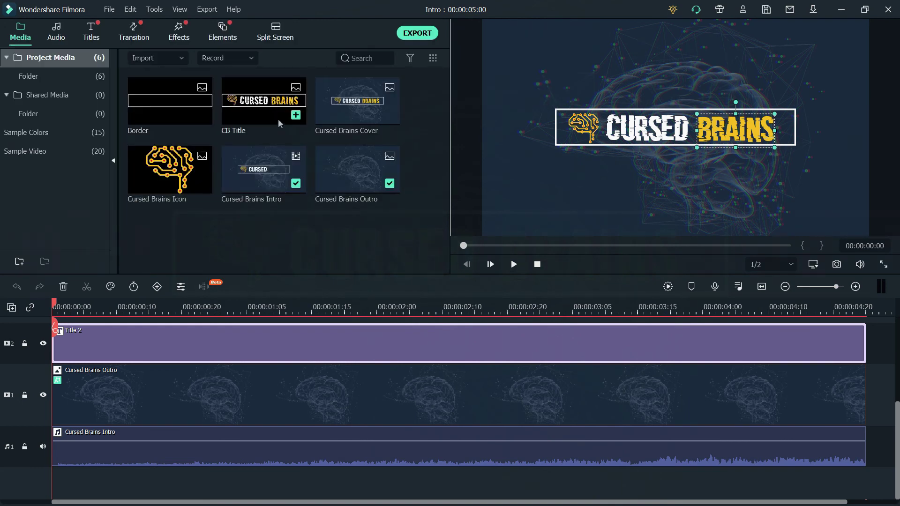
{"action": "double_click", "coordinate": [167, 341]}
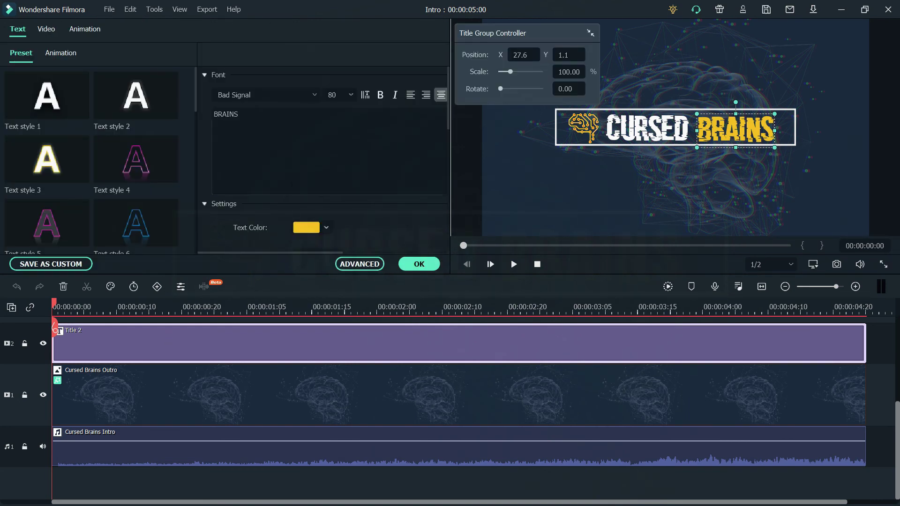
{"action": "left_click", "coordinate": [352, 264]}
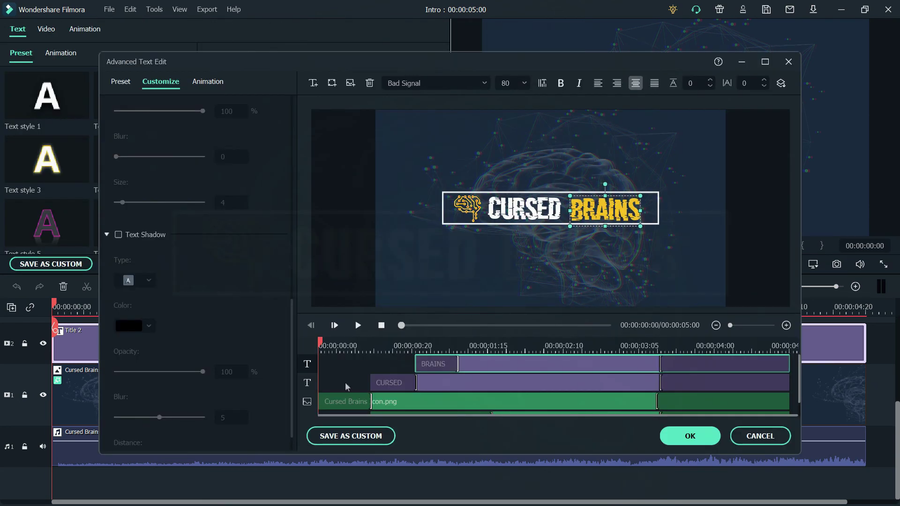
{"action": "left_click", "coordinate": [348, 403]}
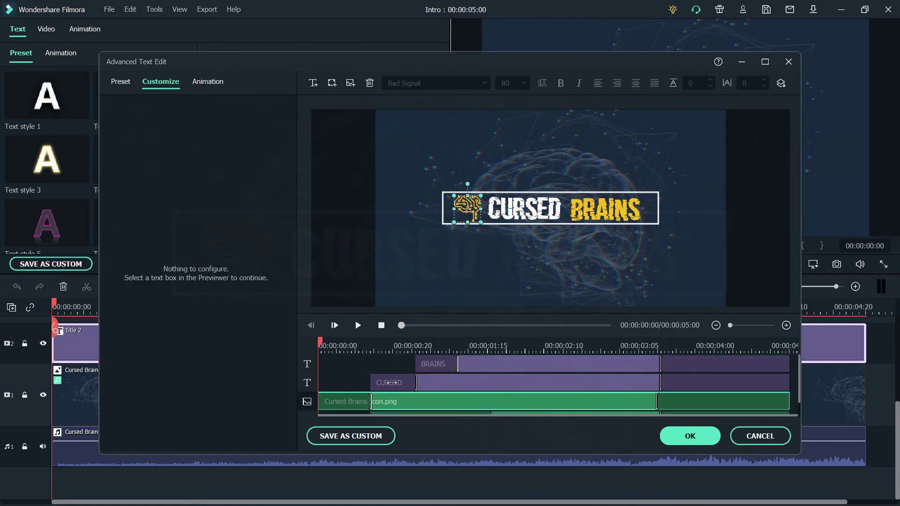
{"action": "left_click", "coordinate": [207, 83]}
{"action": "scroll", "coordinate": [210, 321], "scroll_direction": "down", "scroll_amount": 10}
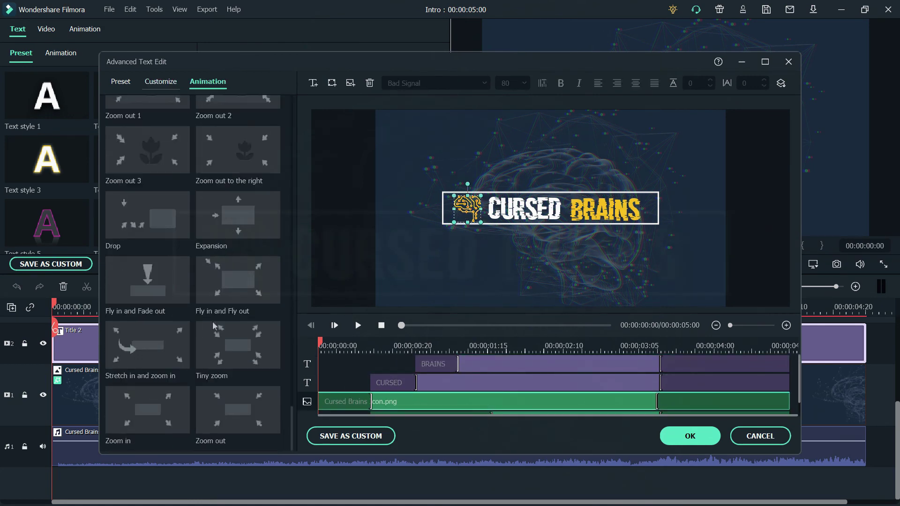
{"action": "left_click", "coordinate": [389, 383]}
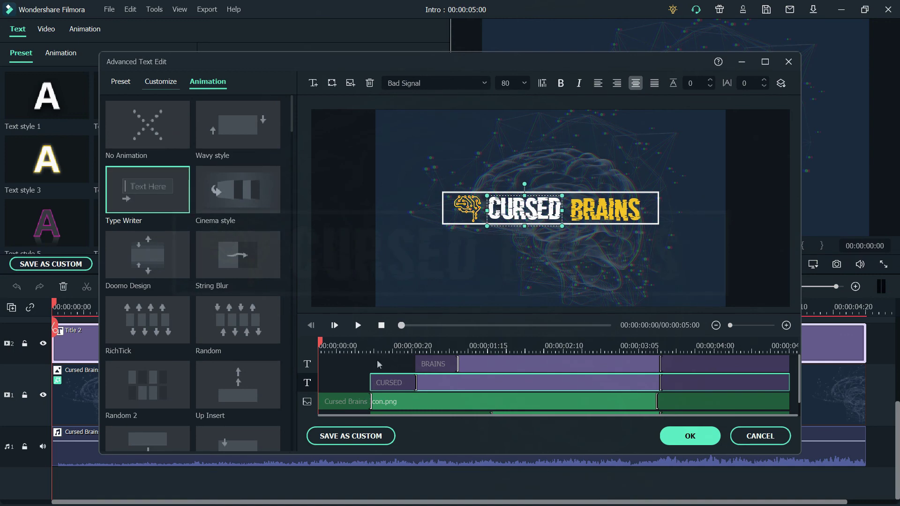
{"action": "scroll", "coordinate": [427, 368], "scroll_direction": "down", "scroll_amount": 2}
{"action": "left_click", "coordinate": [429, 403]}
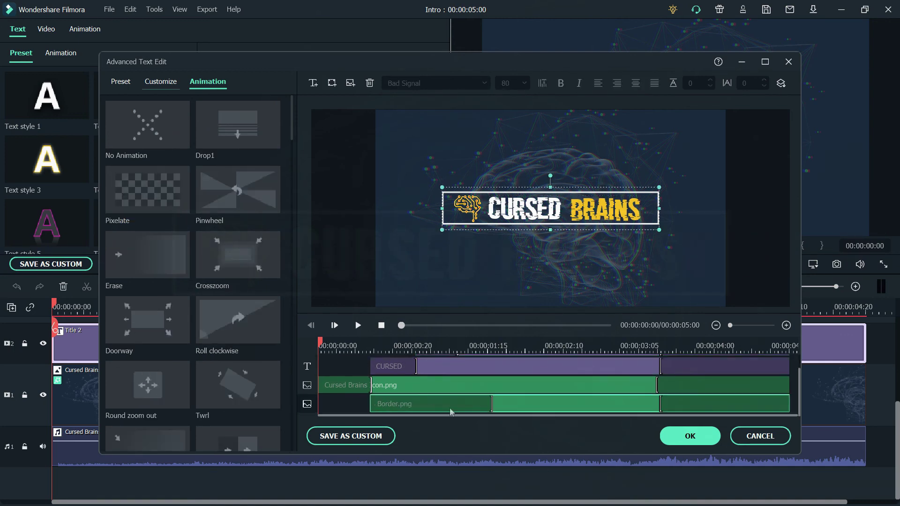
Play the title's animation, browse the border's available animations and the text presets, and close the title editors
{"action": "left_click", "coordinate": [357, 325]}
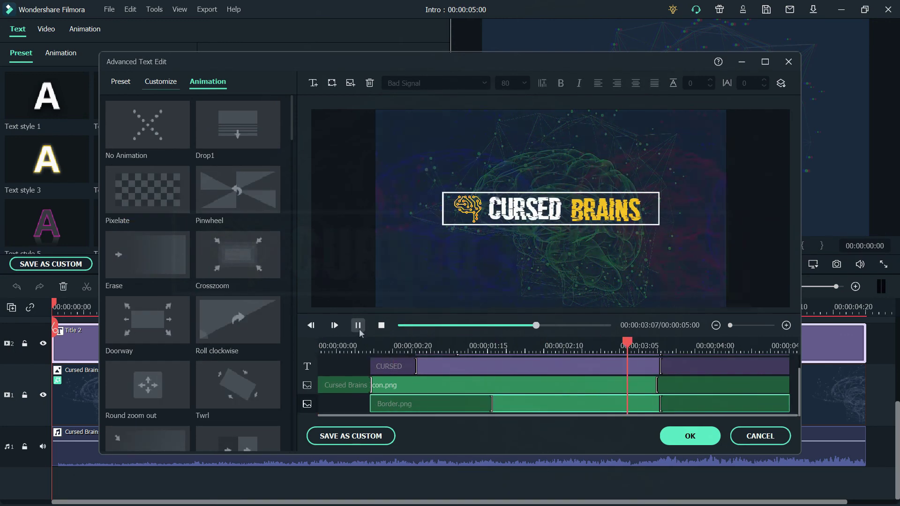
{"action": "left_click", "coordinate": [357, 325]}
{"action": "left_click", "coordinate": [357, 325]}
{"action": "scroll", "coordinate": [383, 407], "scroll_direction": "up", "scroll_amount": 2}
{"action": "scroll", "coordinate": [384, 412], "scroll_direction": "down", "scroll_amount": 2}
{"action": "scroll", "coordinate": [202, 212], "scroll_direction": "down", "scroll_amount": 5}
{"action": "scroll", "coordinate": [288, 144], "scroll_direction": "up", "scroll_amount": 5}
{"action": "scroll", "coordinate": [277, 192], "scroll_direction": "down", "scroll_amount": 15}
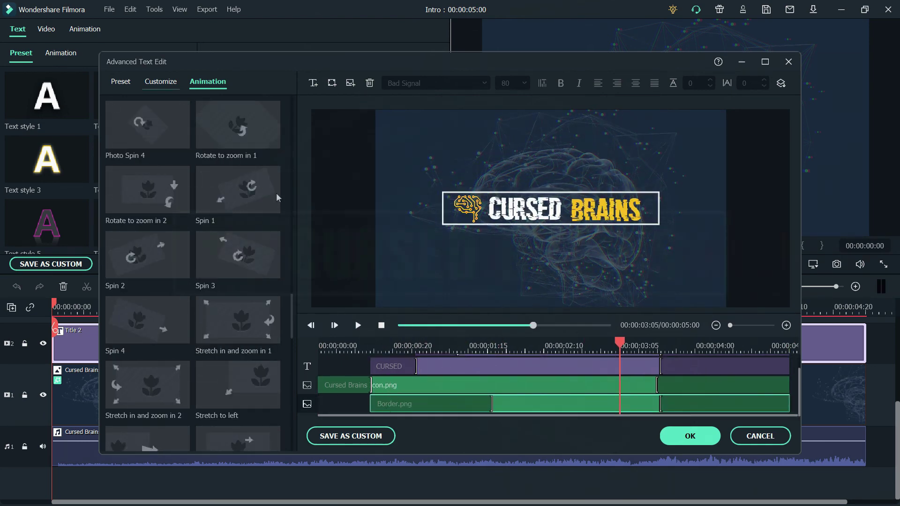
{"action": "scroll", "coordinate": [276, 192], "scroll_direction": "down", "scroll_amount": 5}
{"action": "left_click", "coordinate": [120, 82]}
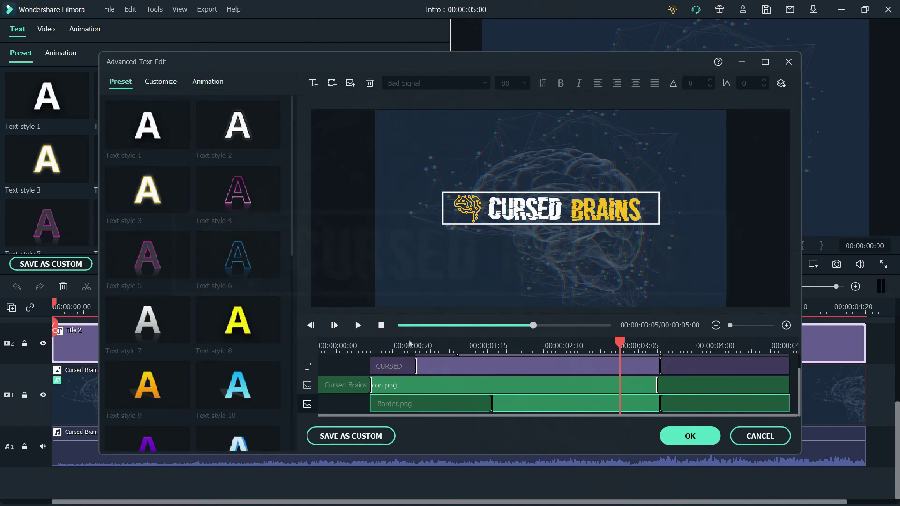
{"action": "left_click", "coordinate": [691, 439]}
{"action": "left_click", "coordinate": [264, 416]}
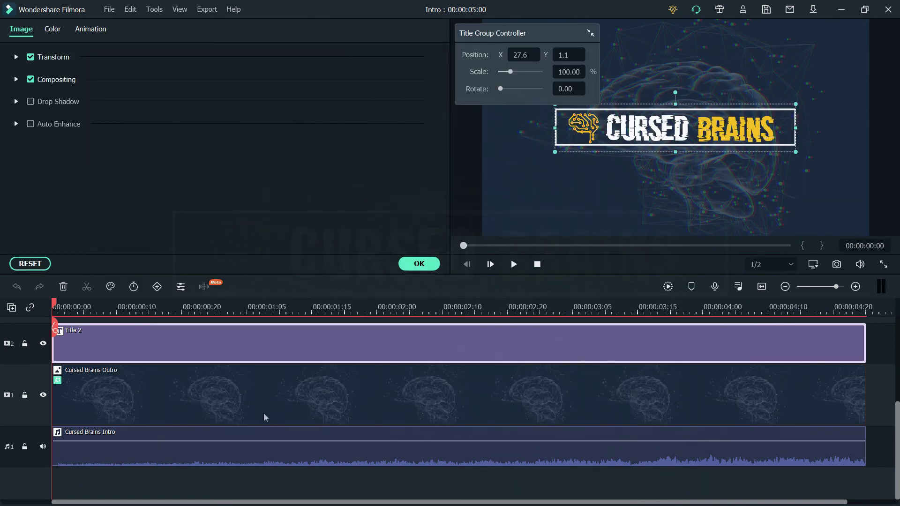
{"action": "left_click", "coordinate": [419, 263]}
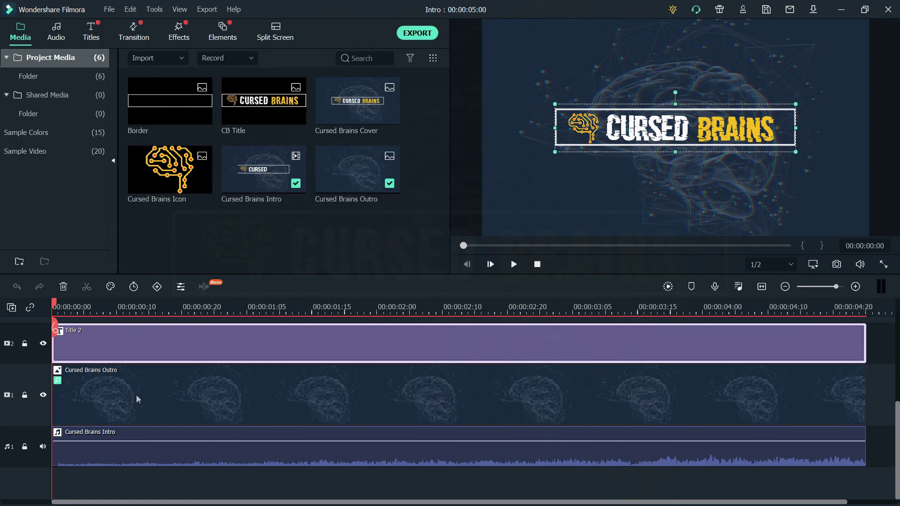
Examine the intro's background image and audio clips, show the effects library, and play the intro
{"action": "left_click", "coordinate": [135, 394]}
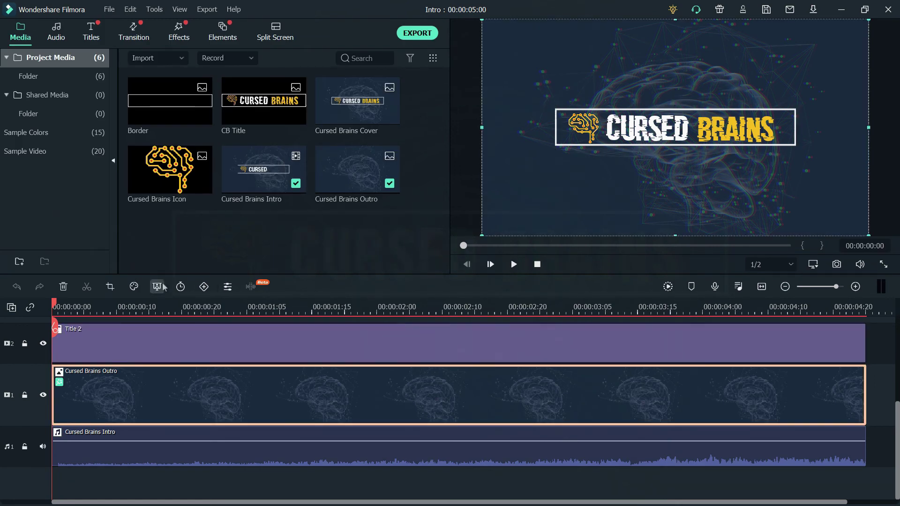
{"action": "left_click", "coordinate": [134, 32]}
{"action": "left_click", "coordinate": [178, 33]}
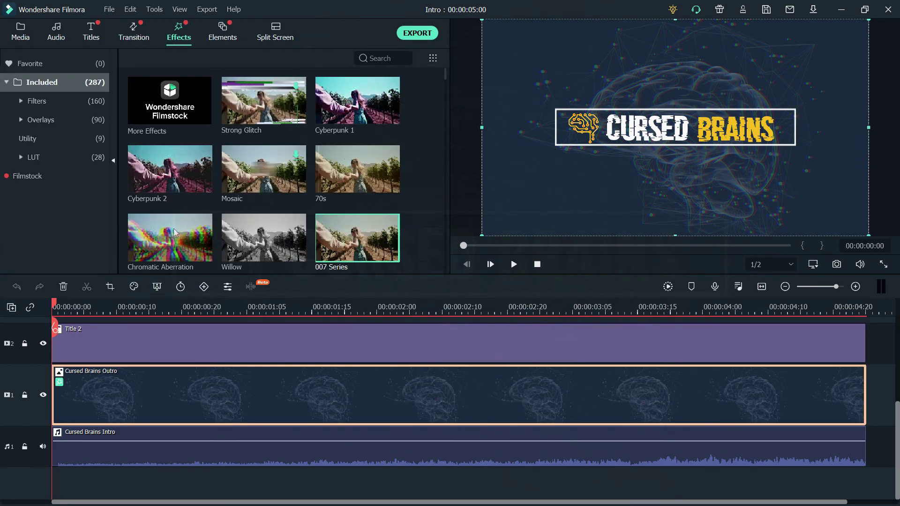
{"action": "left_click", "coordinate": [155, 457]}
{"action": "left_click", "coordinate": [513, 264]}
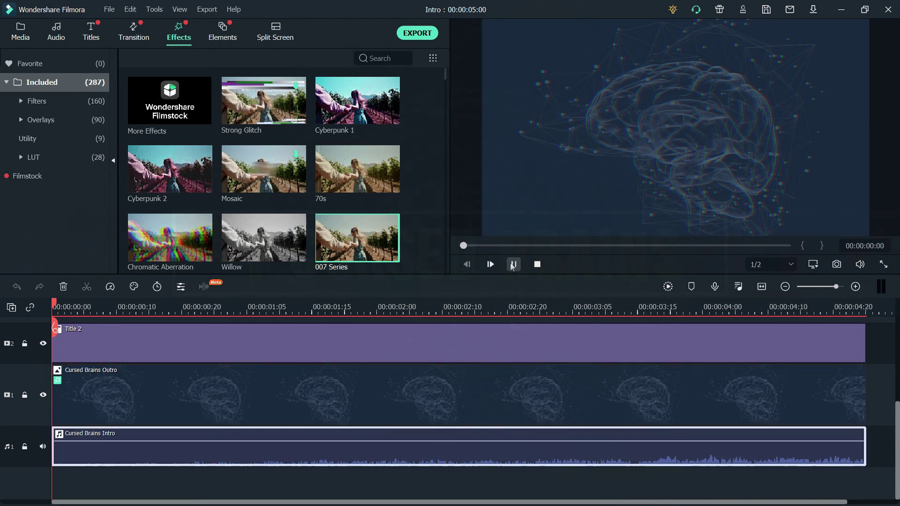
Open the recent project Outro.wfp without saving the intro's changes, and play the outro to its end
{"action": "left_click", "coordinate": [109, 10]}
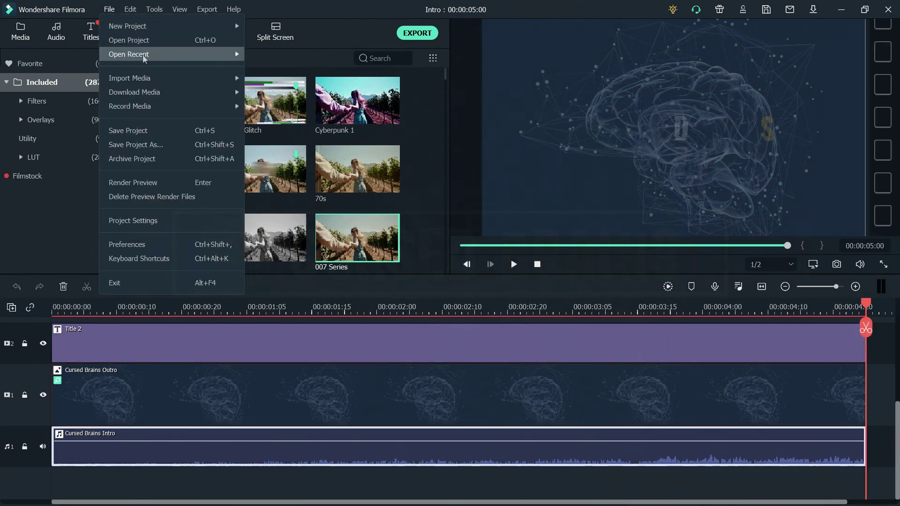
{"action": "left_click", "coordinate": [417, 193]}
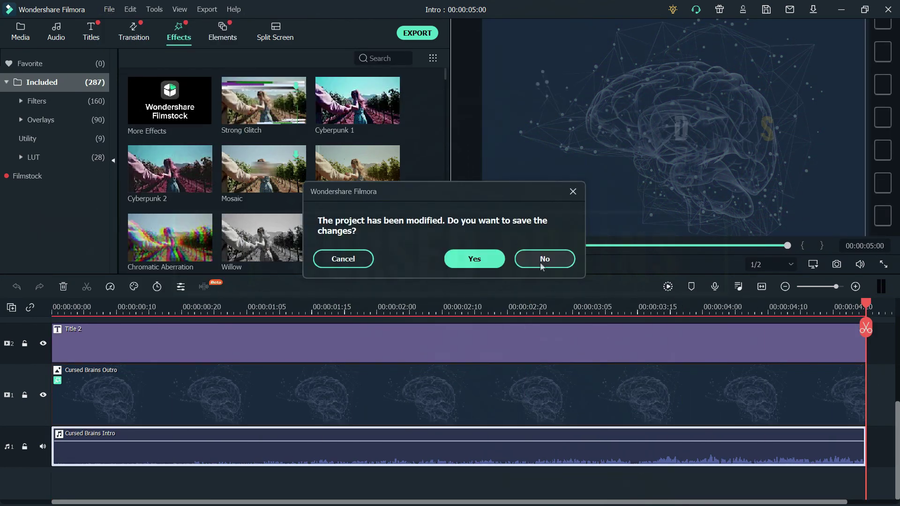
{"action": "left_click", "coordinate": [539, 258]}
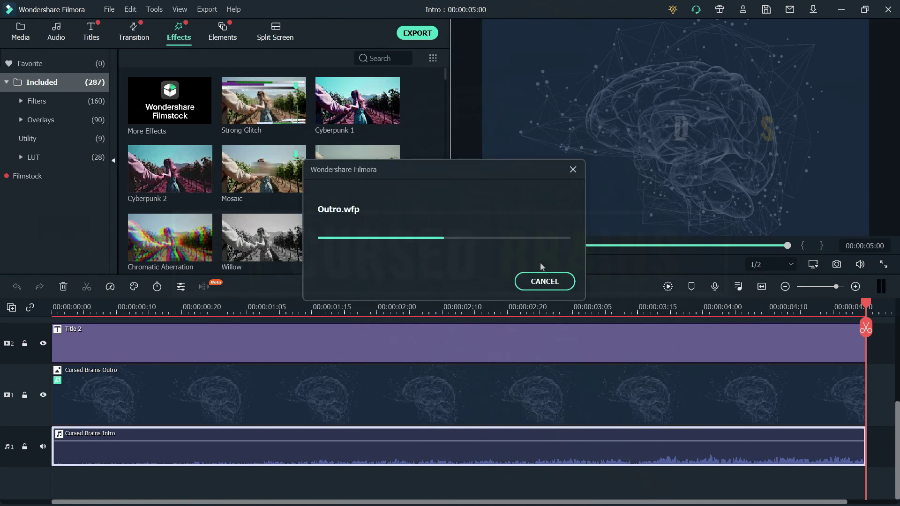
{"action": "left_click", "coordinate": [291, 343]}
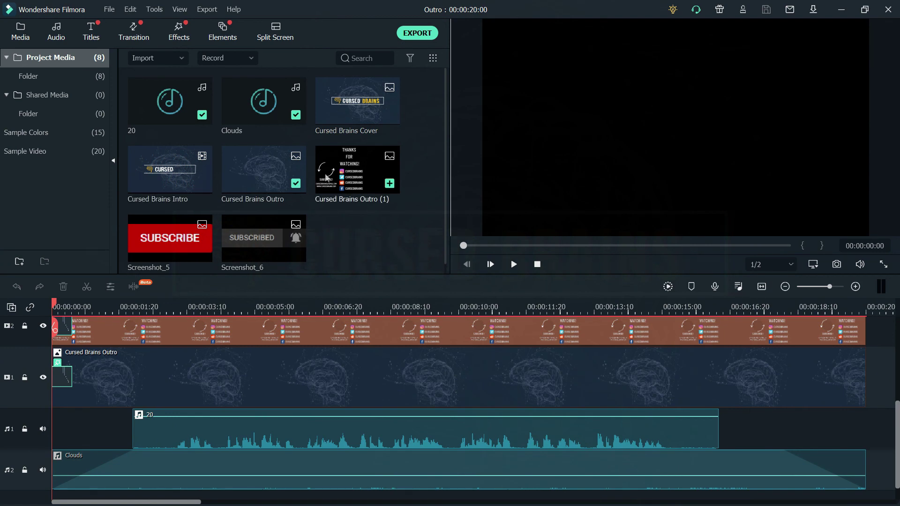
{"action": "left_click", "coordinate": [513, 264]}
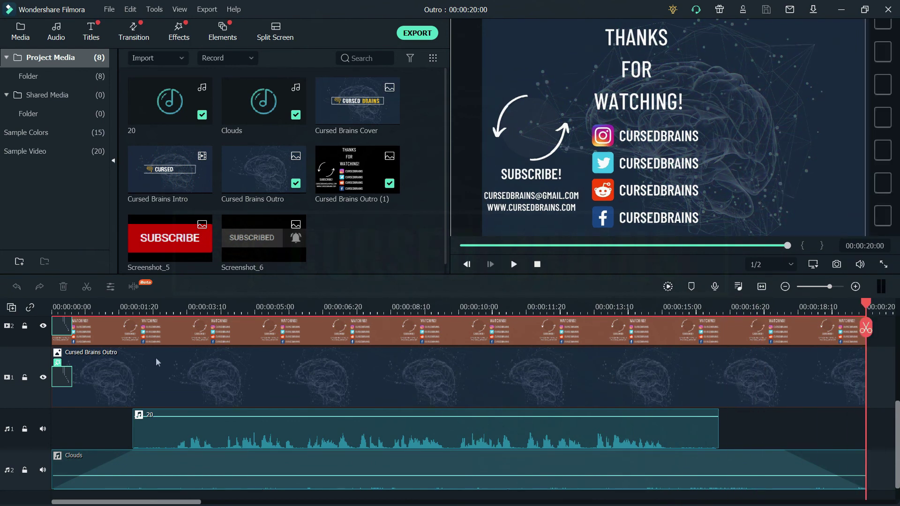
Examine the outro's thank-you overlay, brain background, voice clip 20 and faded Clouds music on the timeline
{"action": "left_click", "coordinate": [61, 345]}
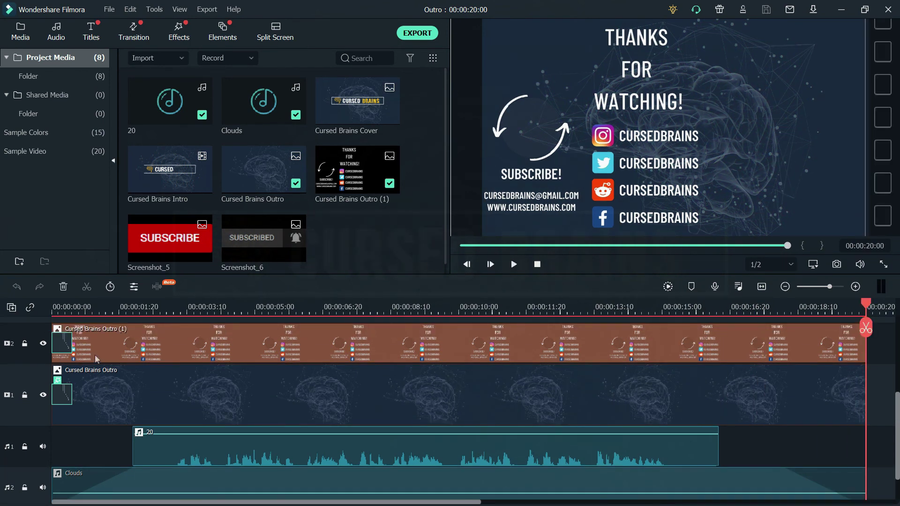
{"action": "scroll", "coordinate": [95, 354], "scroll_direction": "up", "scroll_amount": 1}
{"action": "scroll", "coordinate": [340, 169], "scroll_direction": "down", "scroll_amount": 1}
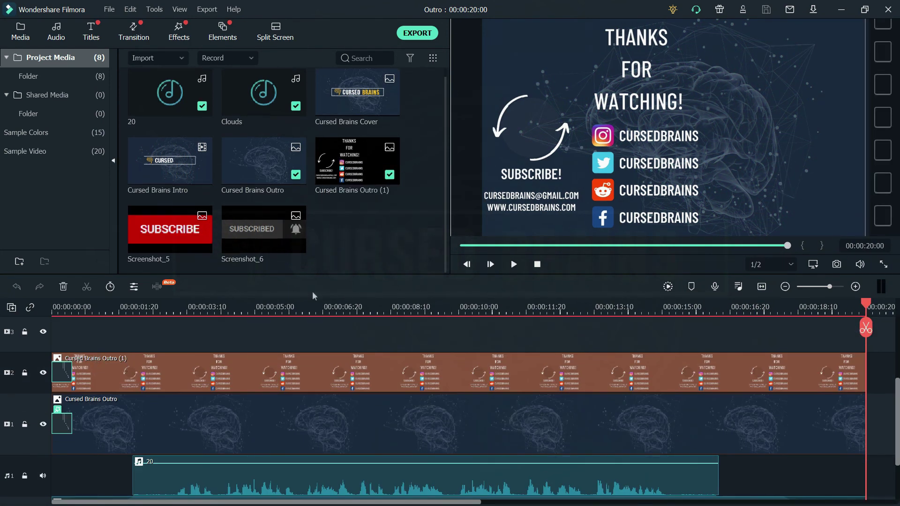
{"action": "scroll", "coordinate": [262, 403], "scroll_direction": "down", "scroll_amount": 2}
{"action": "left_click", "coordinate": [232, 418]}
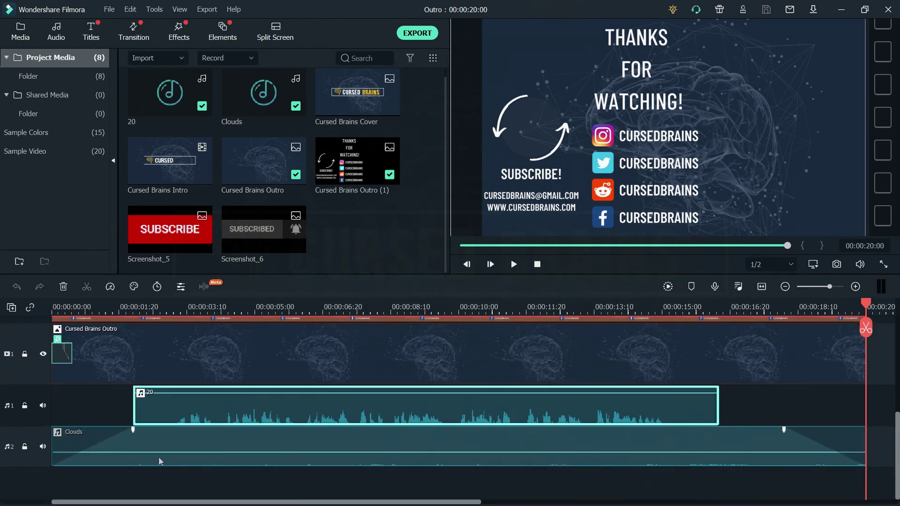
{"action": "scroll", "coordinate": [207, 411], "scroll_direction": "up", "scroll_amount": 3}
Open the recent project Phoenix OS Not Booting Error and browse its project media
{"action": "left_click", "coordinate": [109, 8]}
{"action": "left_click", "coordinate": [356, 261]}
{"action": "left_click", "coordinate": [313, 341]}
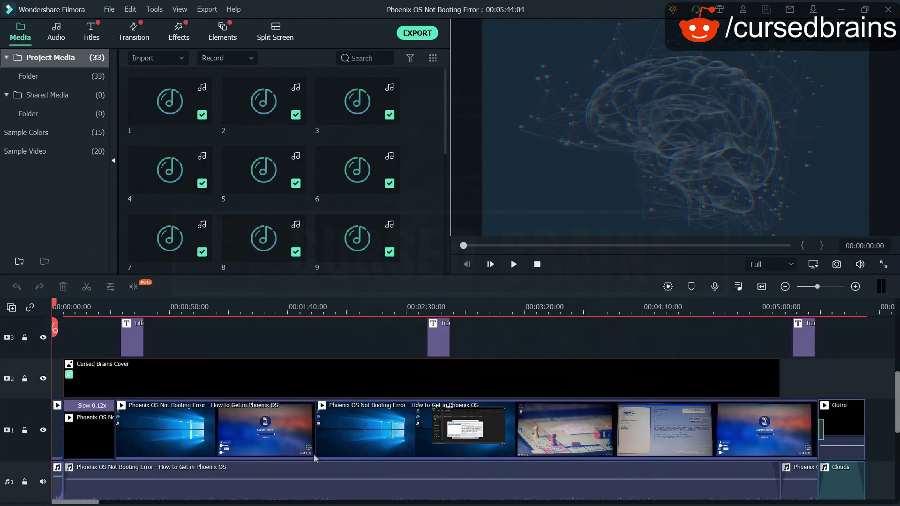
{"action": "scroll", "coordinate": [426, 145], "scroll_direction": "down", "scroll_amount": 10}
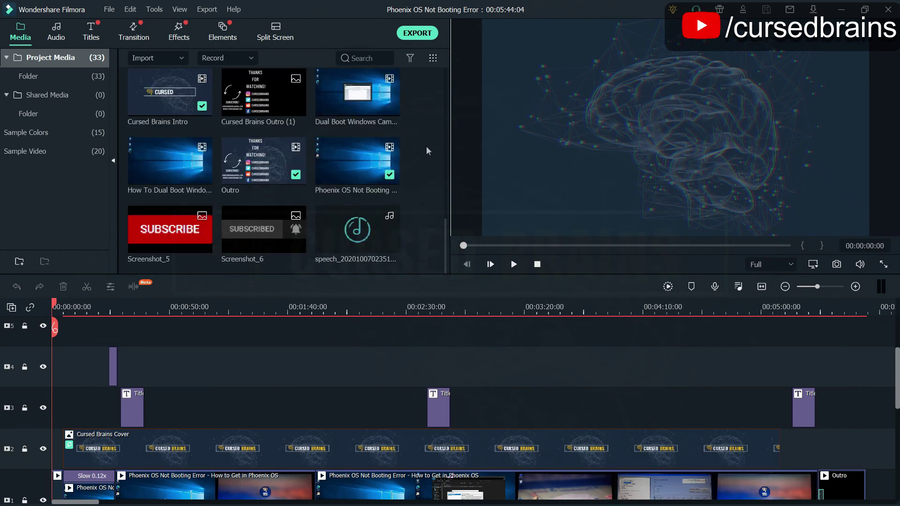
{"action": "scroll", "coordinate": [262, 237], "scroll_direction": "up", "scroll_amount": 3}
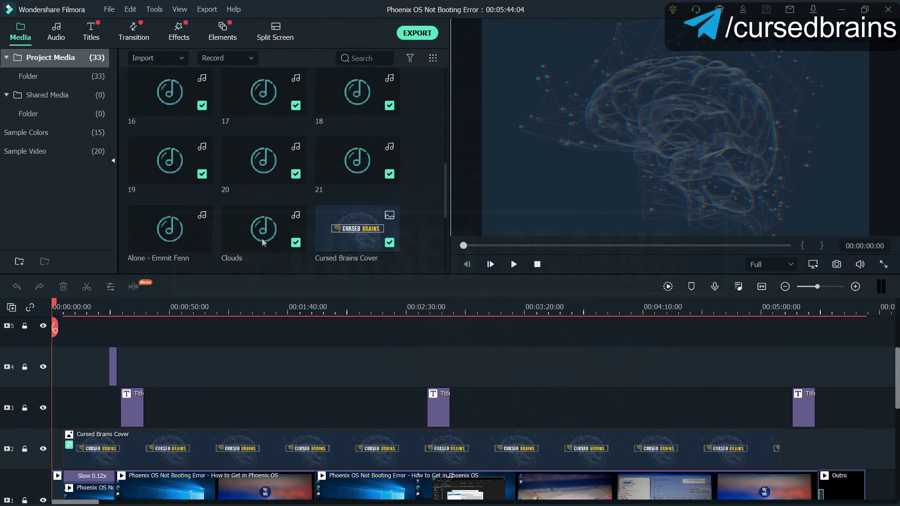
{"action": "scroll", "coordinate": [263, 242], "scroll_direction": "down", "scroll_amount": 3}
Play the start of the Phoenix OS project through the intro, pause, and examine the Cursed Brains Cover track
{"action": "left_click", "coordinate": [513, 263]}
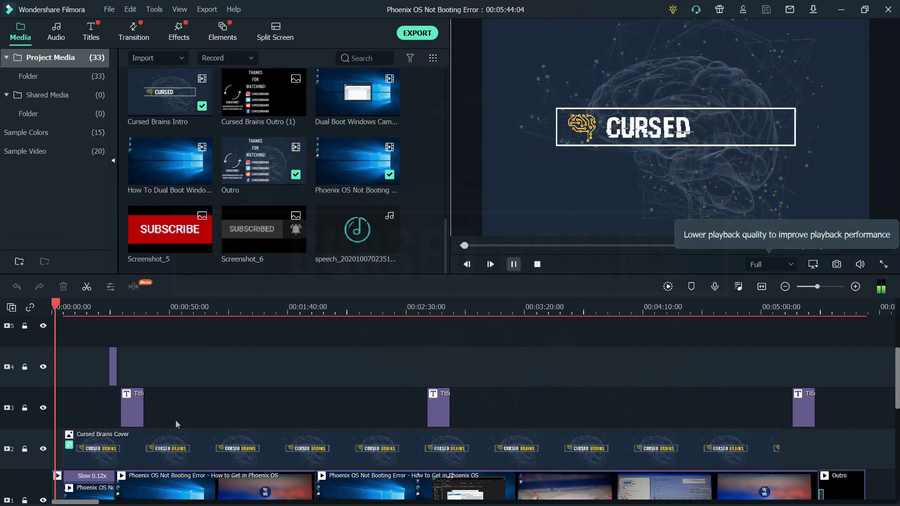
{"action": "scroll", "coordinate": [175, 419], "scroll_direction": "down", "scroll_amount": 3}
{"action": "key", "text": "space"}
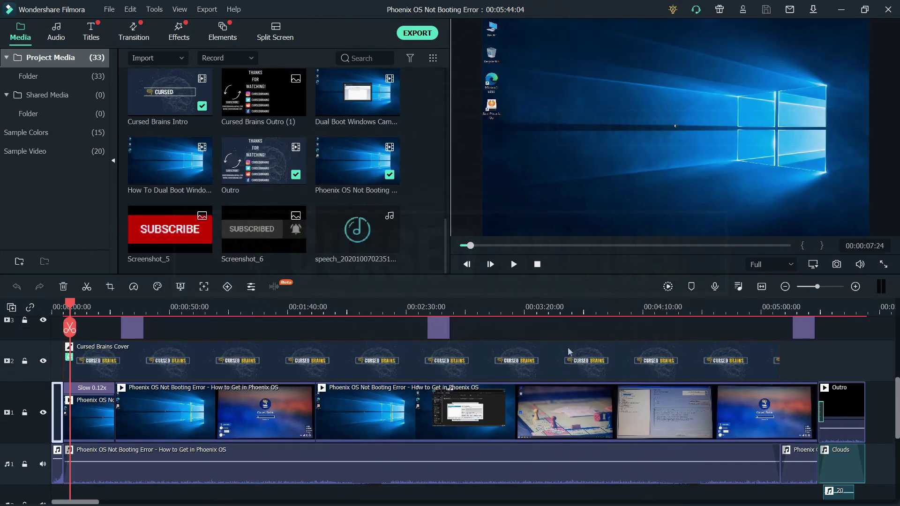
{"action": "left_click", "coordinate": [267, 366]}
{"action": "scroll", "coordinate": [267, 367], "scroll_direction": "up", "scroll_amount": 3}
Move the playhead to the short title on video track 4 and play through to the first social-handle title
{"action": "left_click_drag", "start_coordinate": [69, 304], "coordinate": [113, 304]}
{"action": "left_click", "coordinate": [112, 370]}
{"action": "left_click", "coordinate": [513, 264]}
{"action": "left_click", "coordinate": [514, 265]}
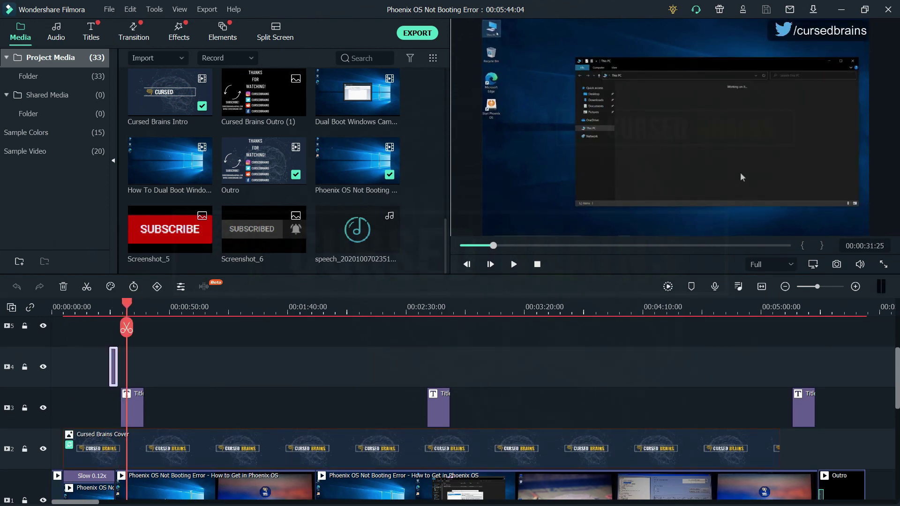
Open the first /cursedbrains title in the advanced text editor, examine its social icon layers, play it, and close the editor
{"action": "left_click", "coordinate": [136, 405]}
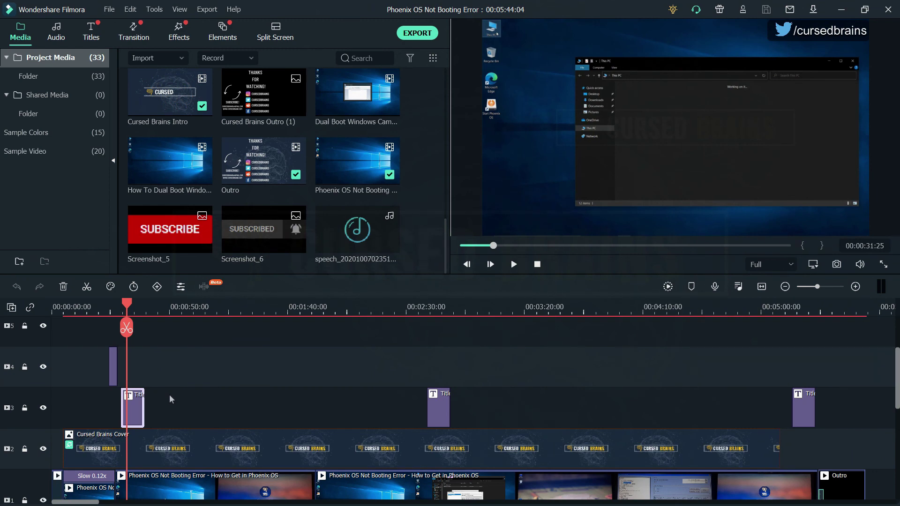
{"action": "double_click", "coordinate": [139, 412]}
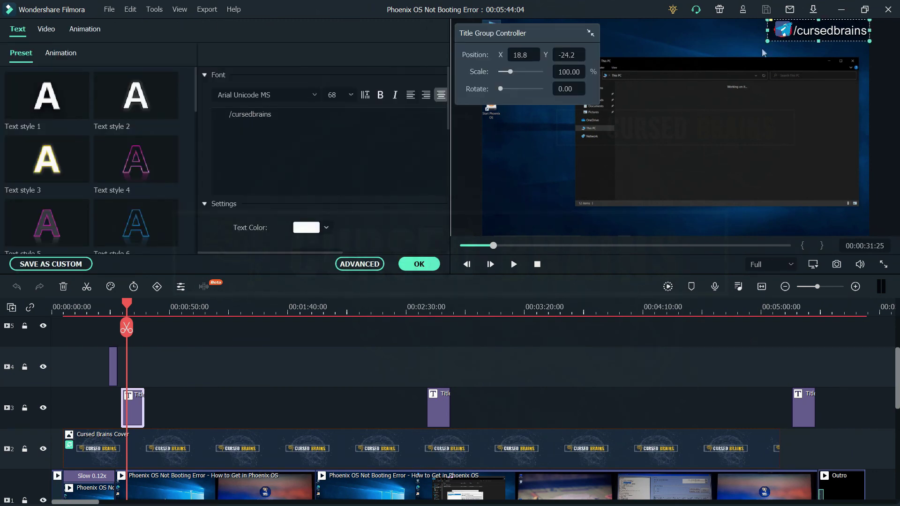
{"action": "left_click", "coordinate": [377, 265]}
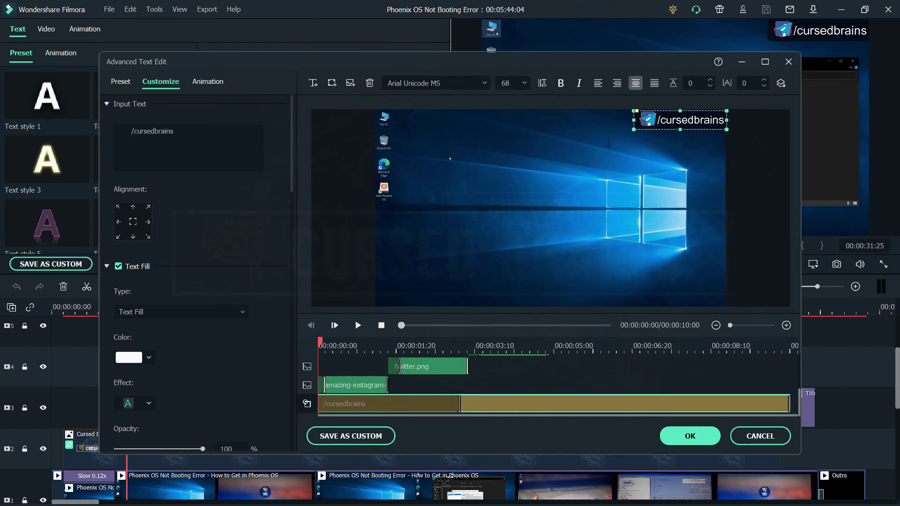
{"action": "left_click", "coordinate": [590, 380]}
{"action": "scroll", "coordinate": [590, 396], "scroll_direction": "up", "scroll_amount": 3}
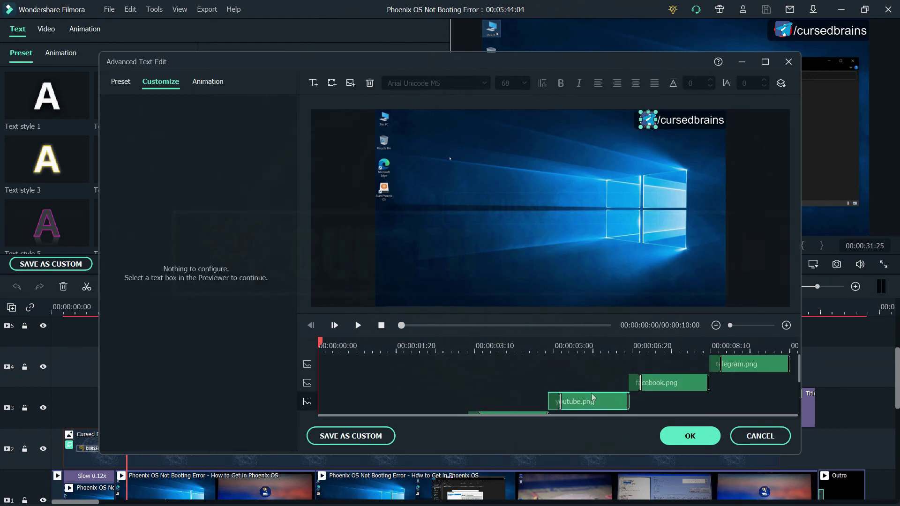
{"action": "left_click", "coordinate": [357, 326]}
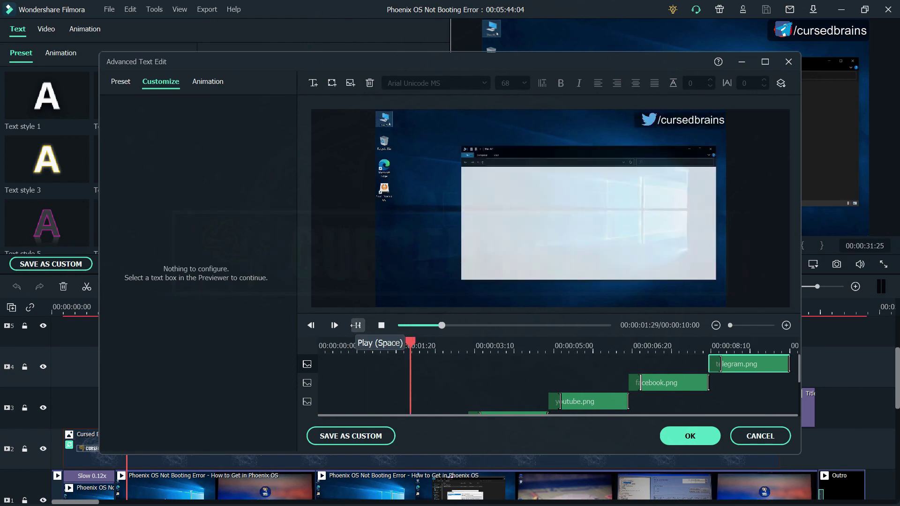
{"action": "left_click", "coordinate": [682, 435]}
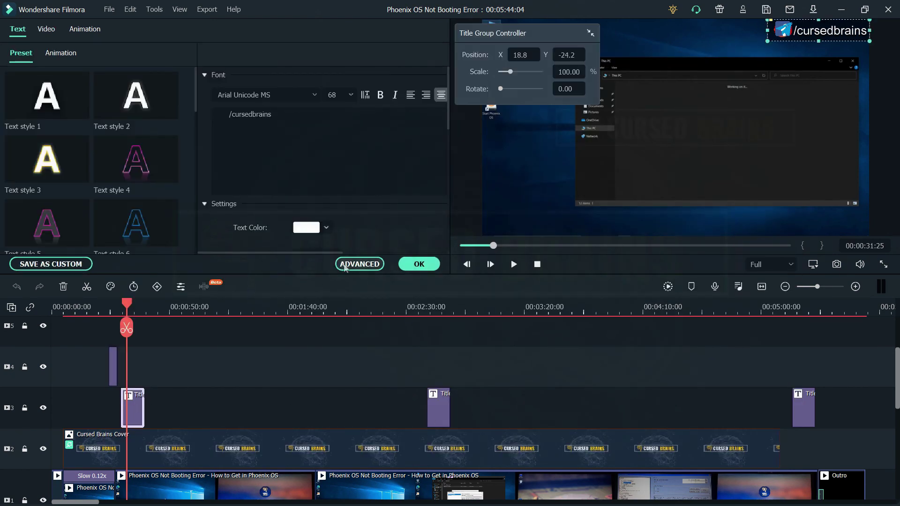
Reopen the advanced text editor, browse the animations available for the title's Instagram icon, and close the editor
{"action": "left_click", "coordinate": [345, 265]}
{"action": "left_click", "coordinate": [208, 82]}
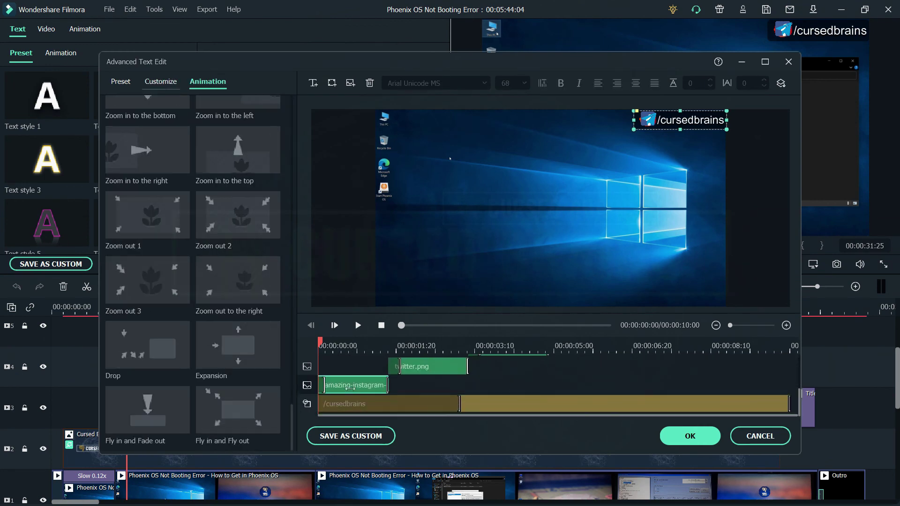
{"action": "scroll", "coordinate": [237, 348], "scroll_direction": "up", "scroll_amount": 10}
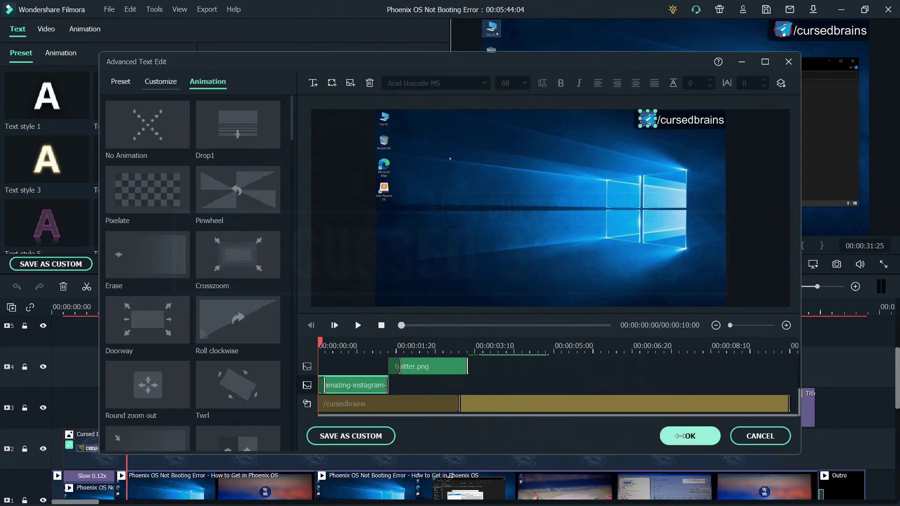
{"action": "left_click", "coordinate": [684, 436]}
Examine the main audio track and the separate numbered voice clips beneath the video
{"action": "scroll", "coordinate": [255, 434], "scroll_direction": "down", "scroll_amount": 1}
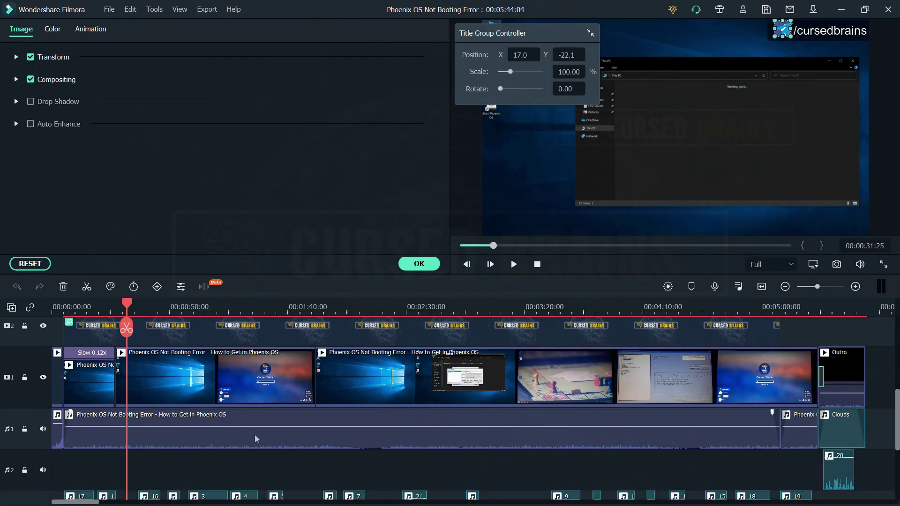
{"action": "scroll", "coordinate": [230, 434], "scroll_direction": "down", "scroll_amount": 1}
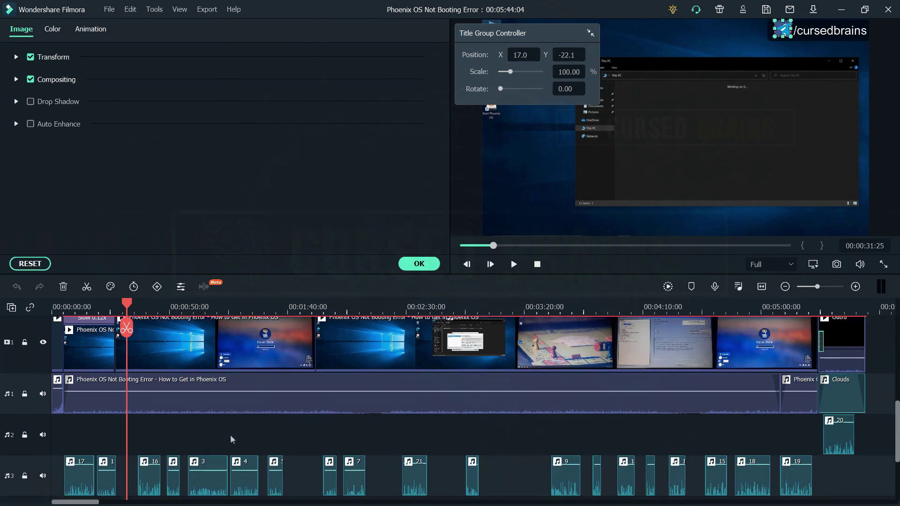
{"action": "scroll", "coordinate": [193, 400], "scroll_direction": "down", "scroll_amount": 1}
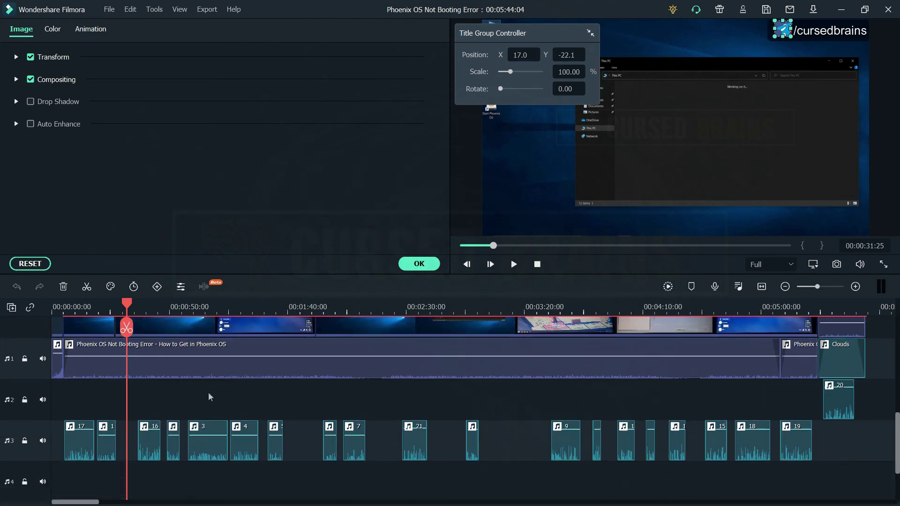
{"action": "scroll", "coordinate": [298, 456], "scroll_direction": "up", "scroll_amount": 3}
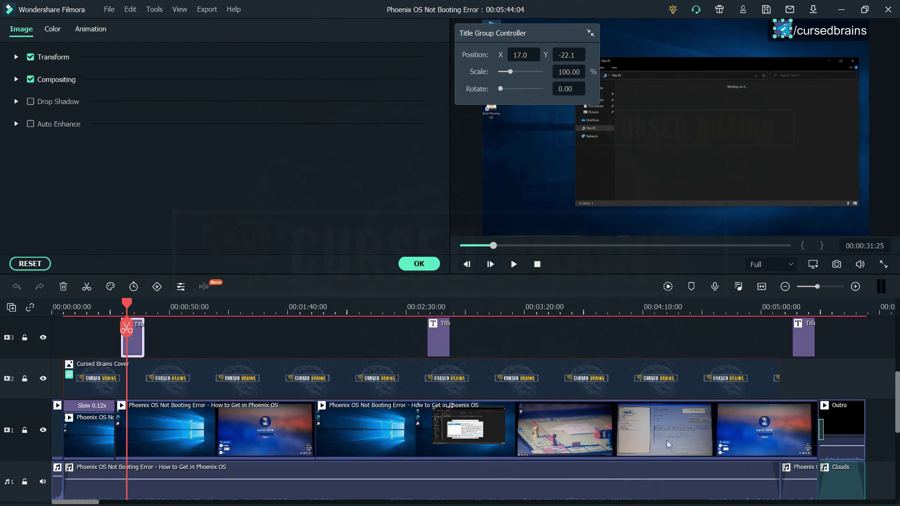
Show the repeated /cursedbrains titles on video track 3 and move the playhead into the Outro clip to preview it
{"action": "double_click", "coordinate": [802, 346]}
{"action": "scroll", "coordinate": [802, 351], "scroll_direction": "down", "scroll_amount": 1}
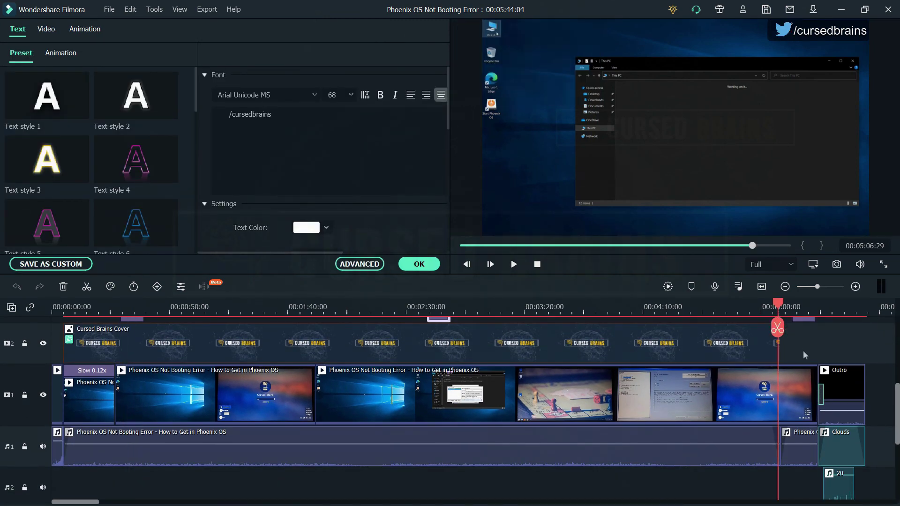
{"action": "scroll", "coordinate": [843, 351], "scroll_direction": "up", "scroll_amount": 1}
{"action": "left_click_drag", "start_coordinate": [778, 314], "coordinate": [852, 396]}
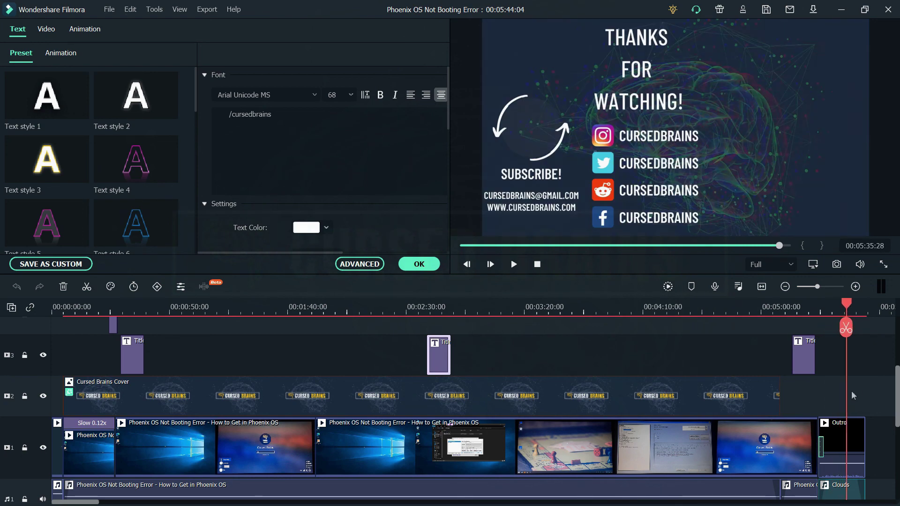
{"action": "scroll", "coordinate": [853, 396], "scroll_direction": "down", "scroll_amount": 1}
Extend the end of the Cursed Brains Cover overlay on video track 2 to just before the Outro clip
{"action": "left_click", "coordinate": [772, 346]}
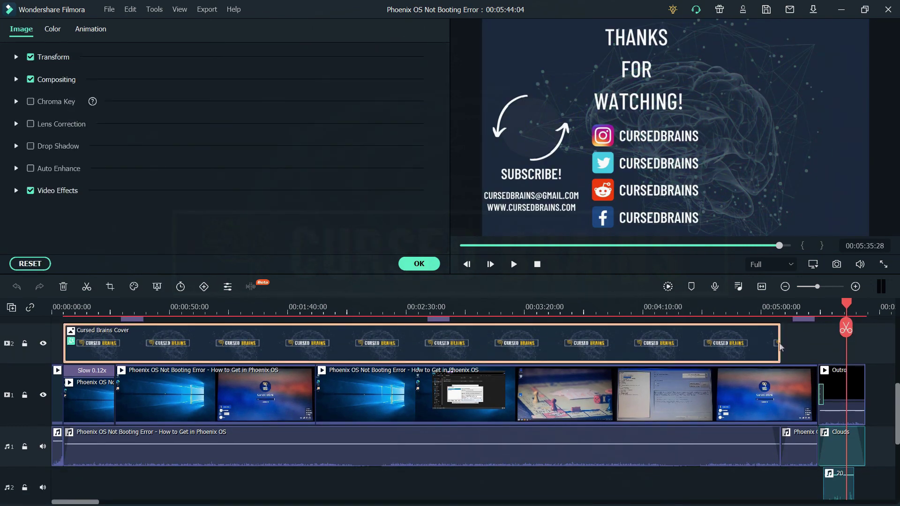
{"action": "scroll", "coordinate": [773, 347], "scroll_direction": "down", "scroll_amount": 2}
{"action": "scroll", "coordinate": [773, 347], "scroll_direction": "up", "scroll_amount": 3}
{"action": "left_click_drag", "start_coordinate": [780, 399], "coordinate": [815, 398]}
{"action": "left_click", "coordinate": [587, 358]}
Review the voice clip tracks and save the Phoenix OS Not Booting Error project
{"action": "scroll", "coordinate": [633, 470], "scroll_direction": "down", "scroll_amount": 5}
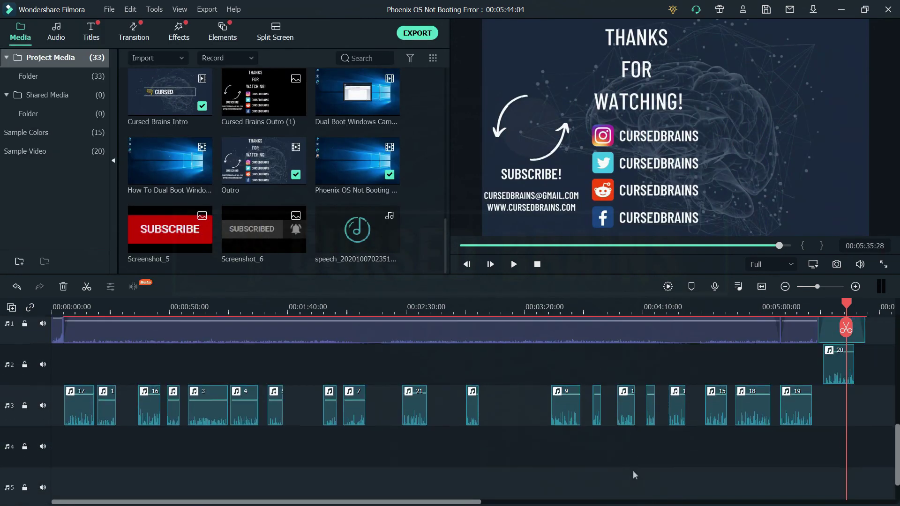
{"action": "left_click", "coordinate": [109, 9]}
{"action": "left_click", "coordinate": [126, 130]}
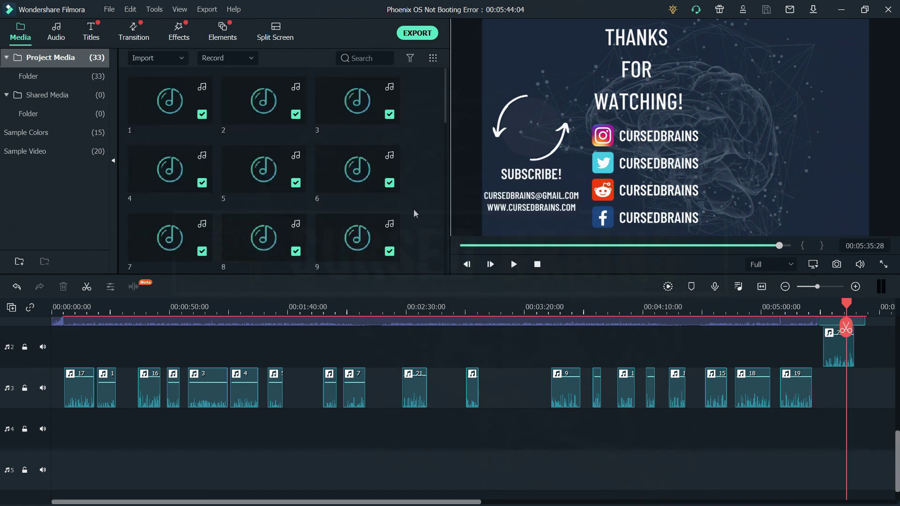
{"action": "scroll", "coordinate": [479, 378], "scroll_direction": "up", "scroll_amount": 5}
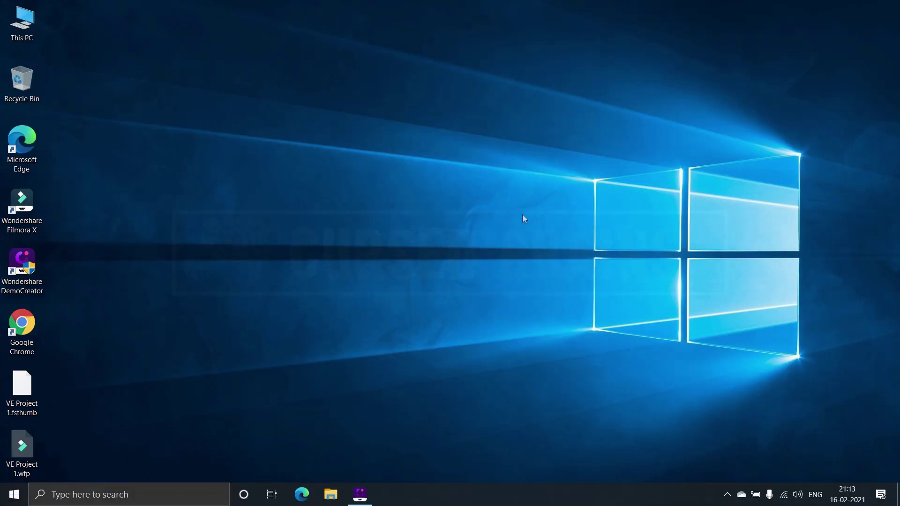
Open VE Project 1.wfp from the desktop, look over its title, element, video and audio tracks, and close the program
{"action": "double_click", "coordinate": [22, 447]}
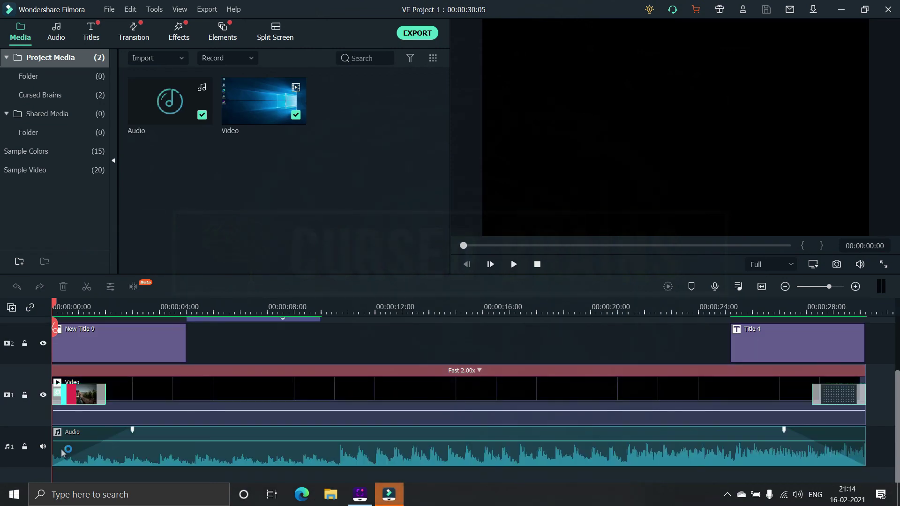
{"action": "scroll", "coordinate": [248, 396], "scroll_direction": "up", "scroll_amount": 2}
{"action": "left_click", "coordinate": [248, 381]}
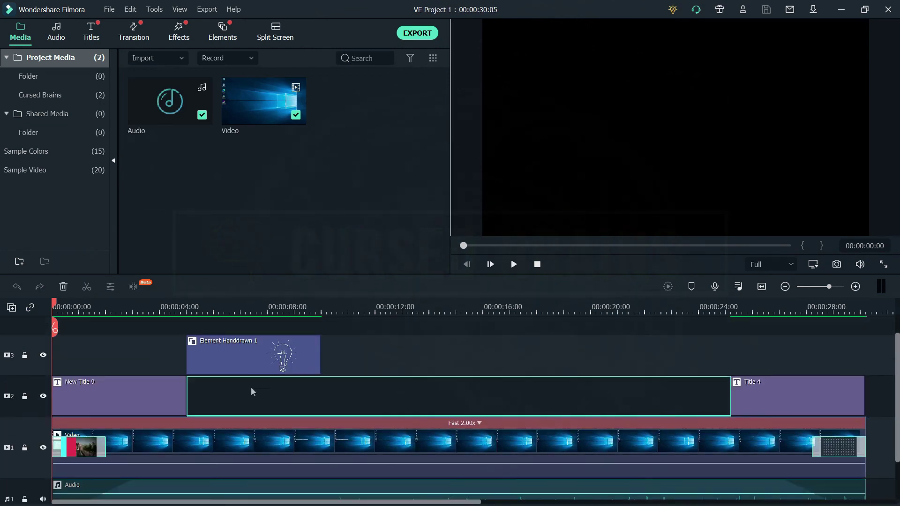
{"action": "left_click", "coordinate": [887, 10]}
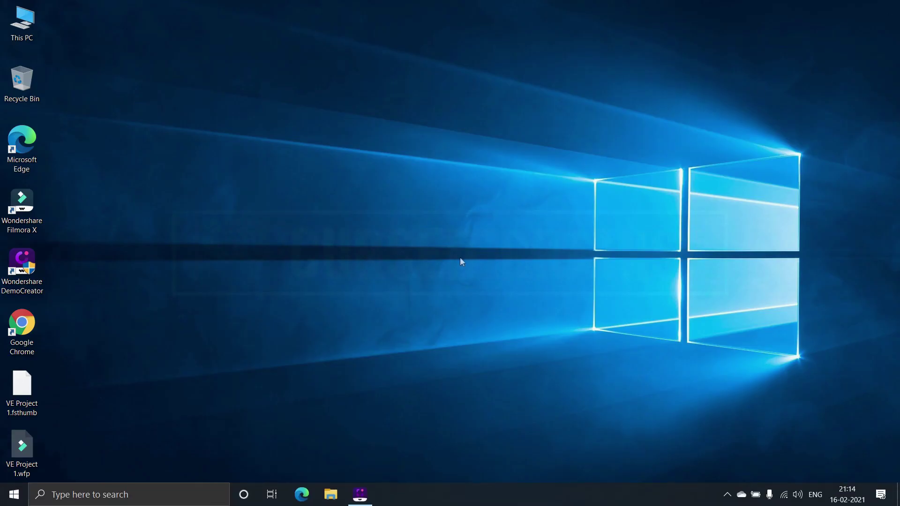